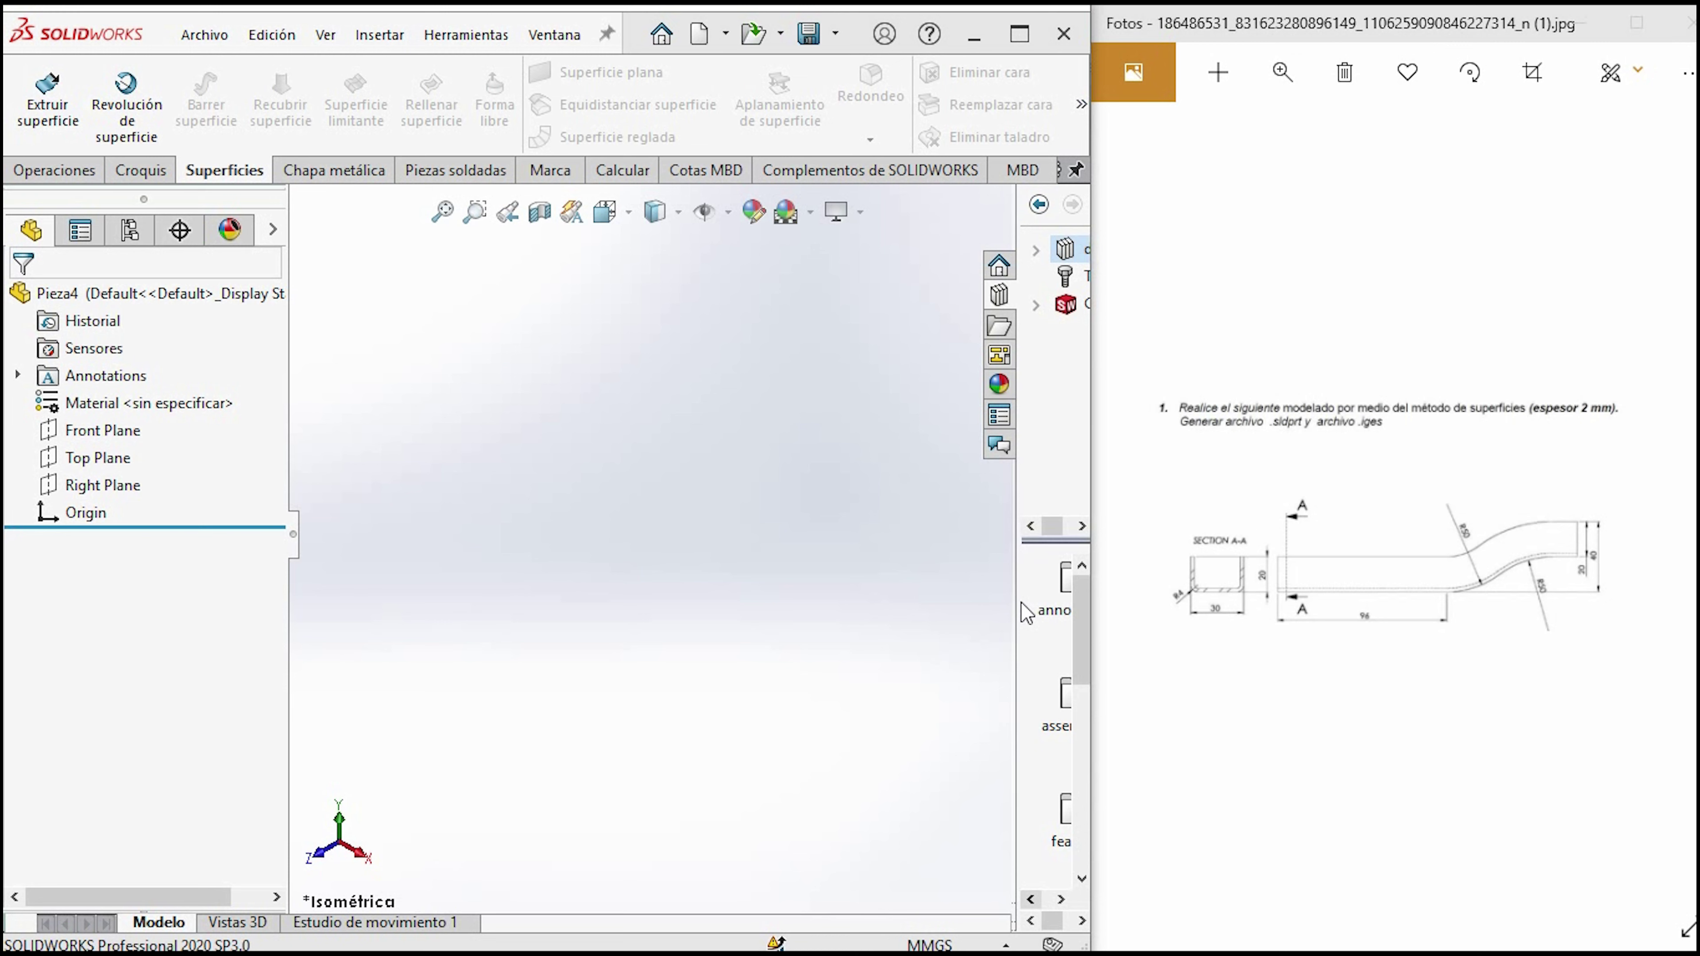
# Select the Right Plane in the FeatureManager tree as the profile sketch plane.
pyautogui.click(100, 485)
# Start a sketch on the Right Plane and draw a horizontal line from the origin.
pyautogui.click(137, 448)
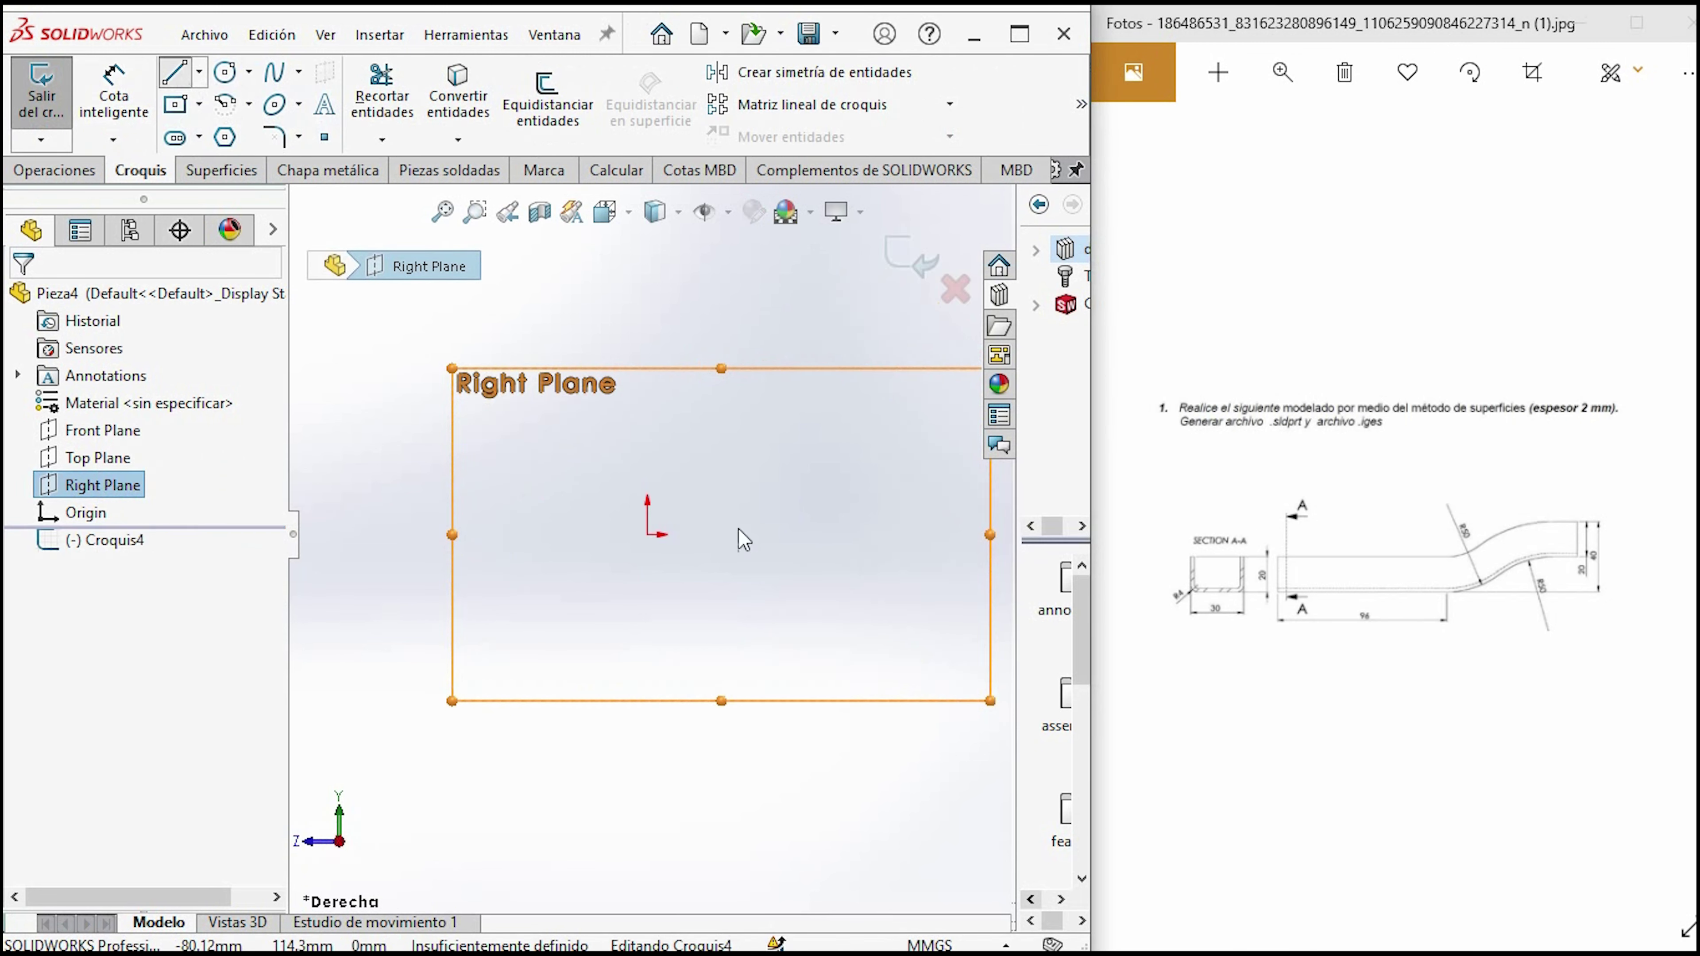
pyautogui.click(648, 534)
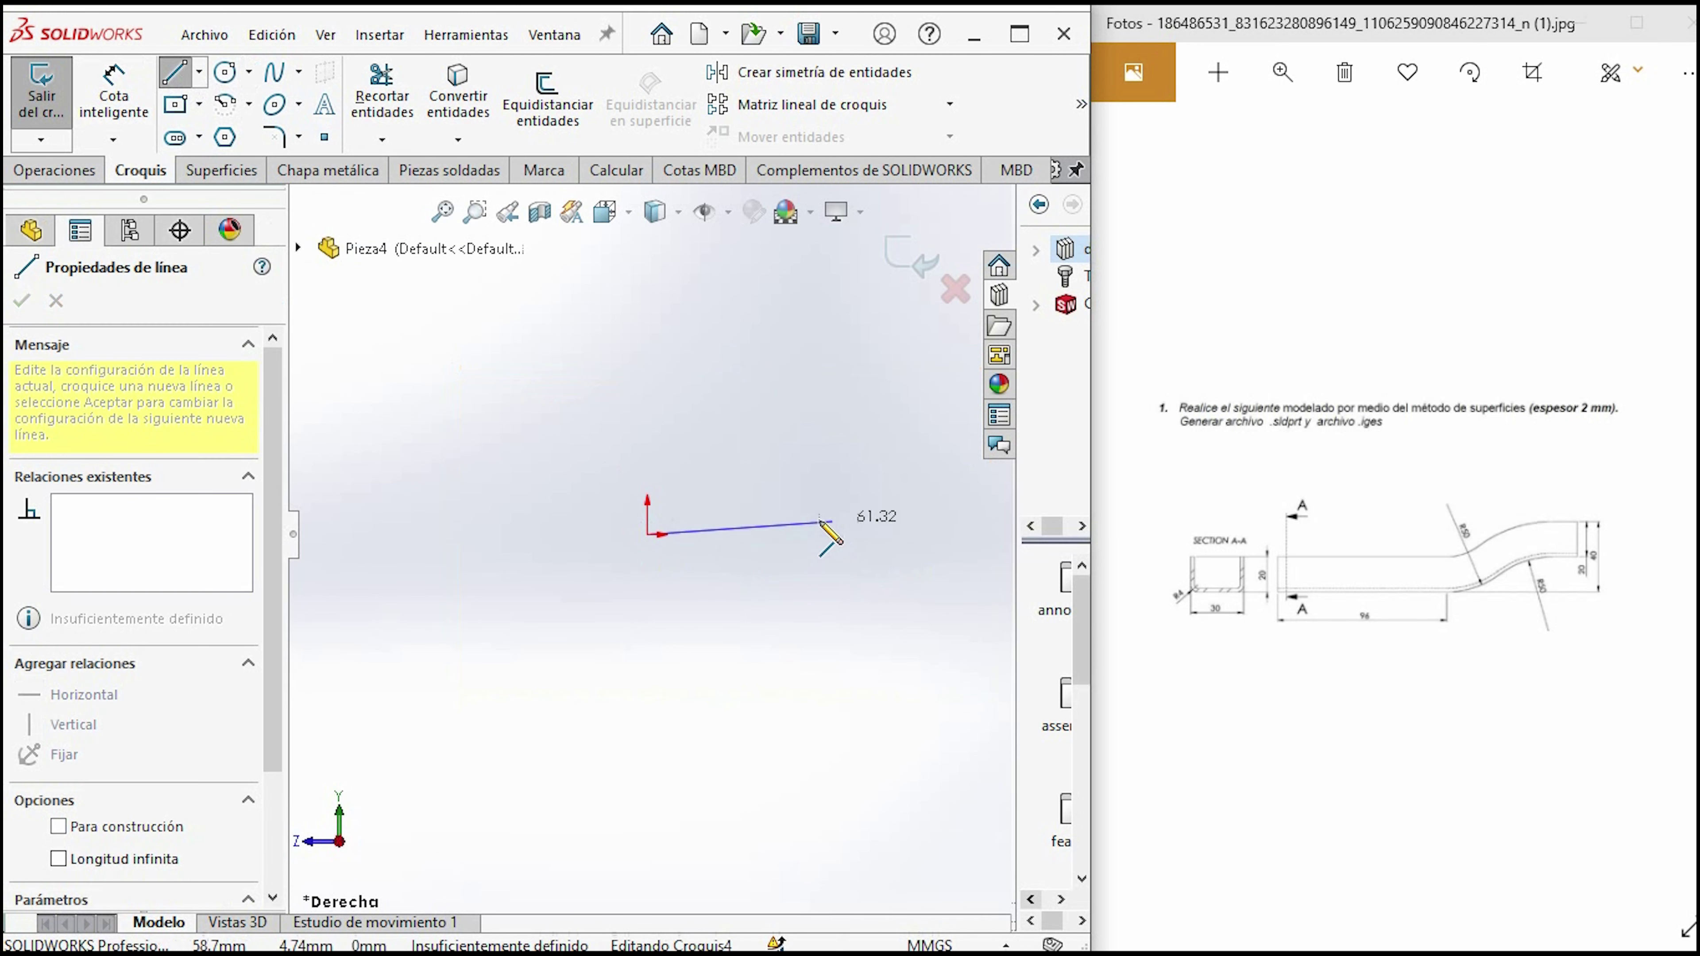
pyautogui.click(835, 533)
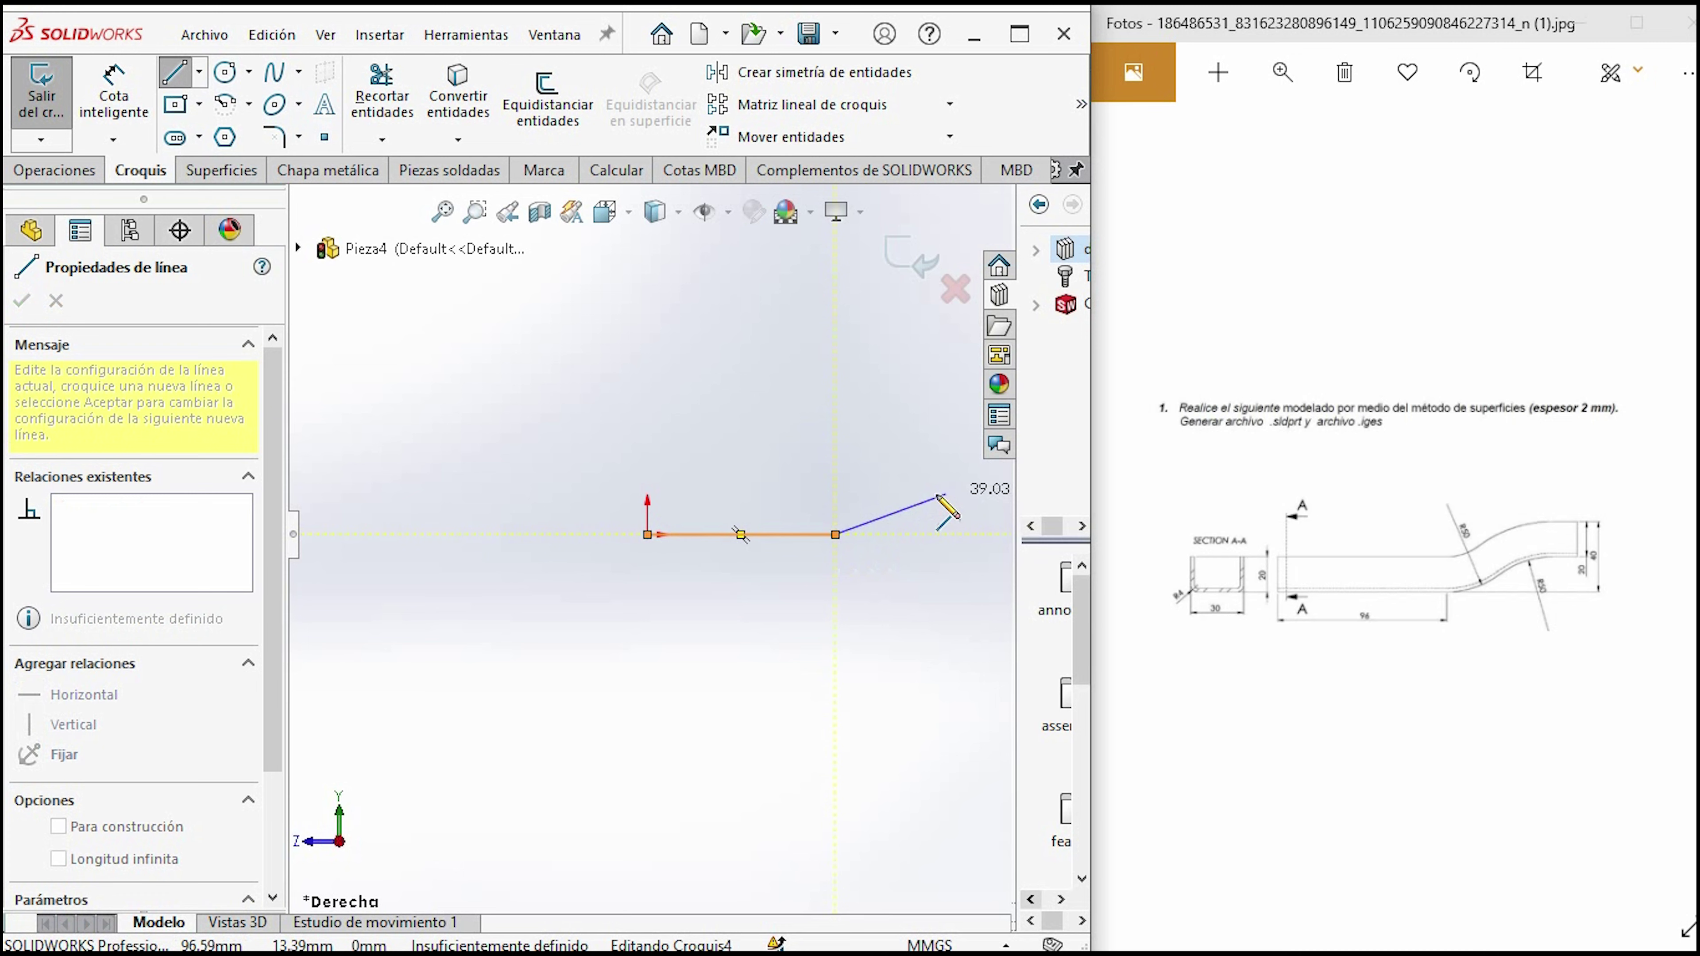
pyautogui.click(836, 534)
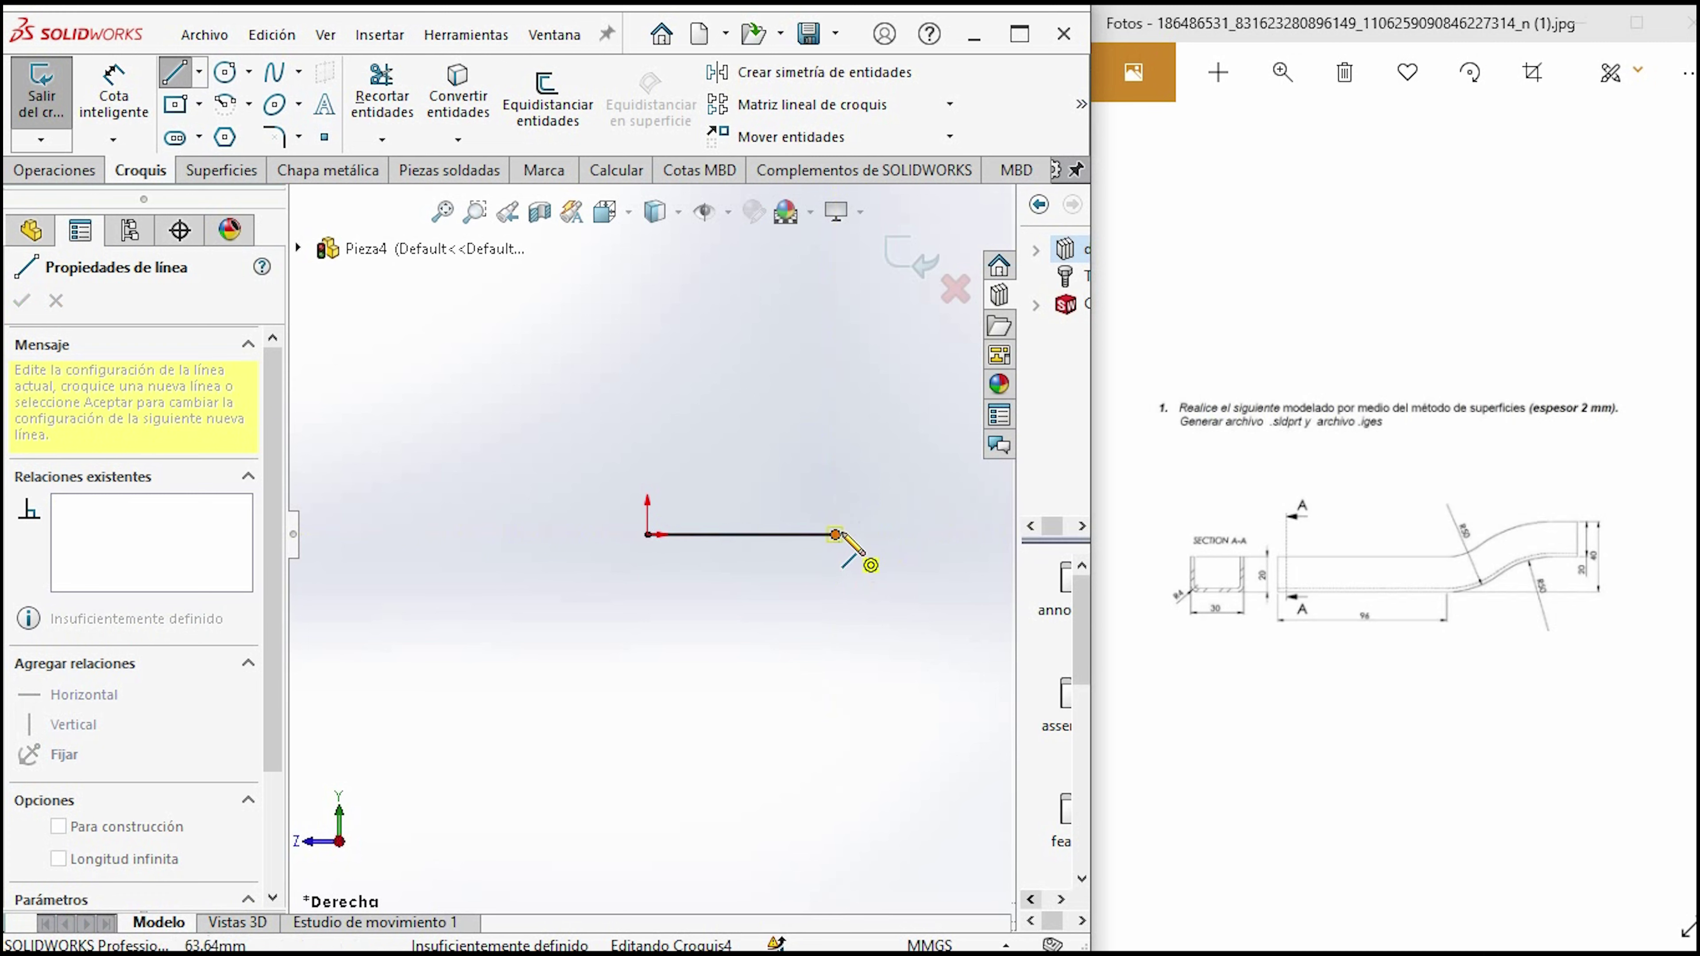
# Add two tangent arcs after the line, forming an upward S-curve.
pyautogui.press('a')
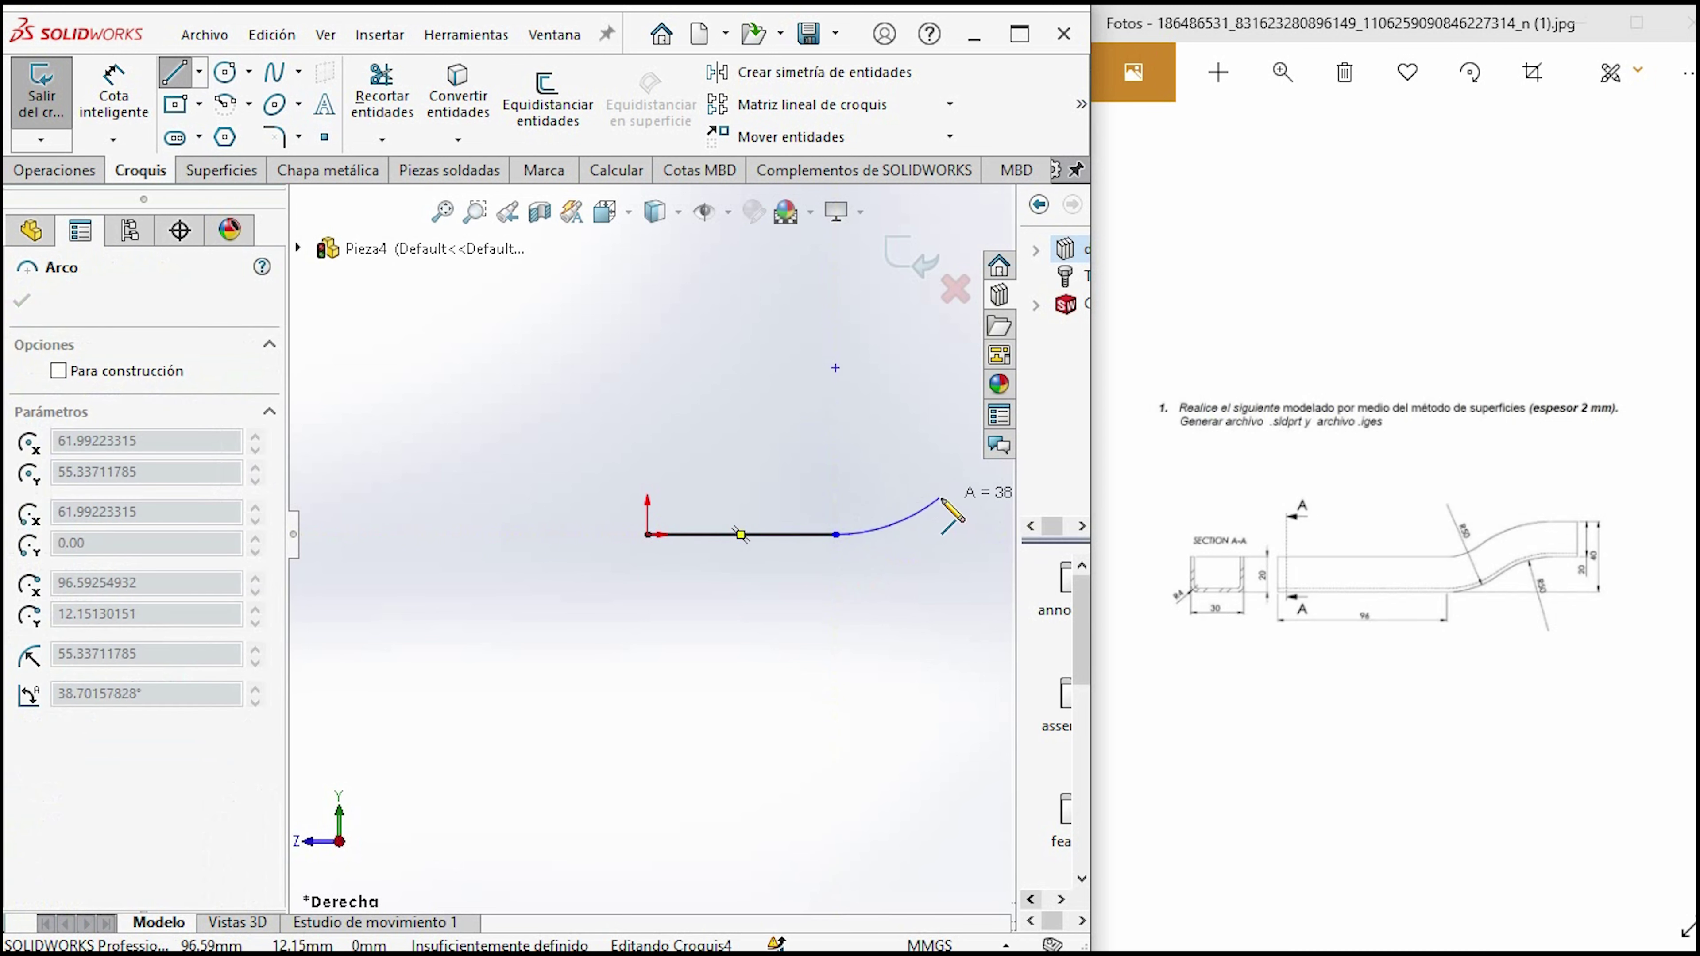
pyautogui.click(942, 497)
pyautogui.press('z')
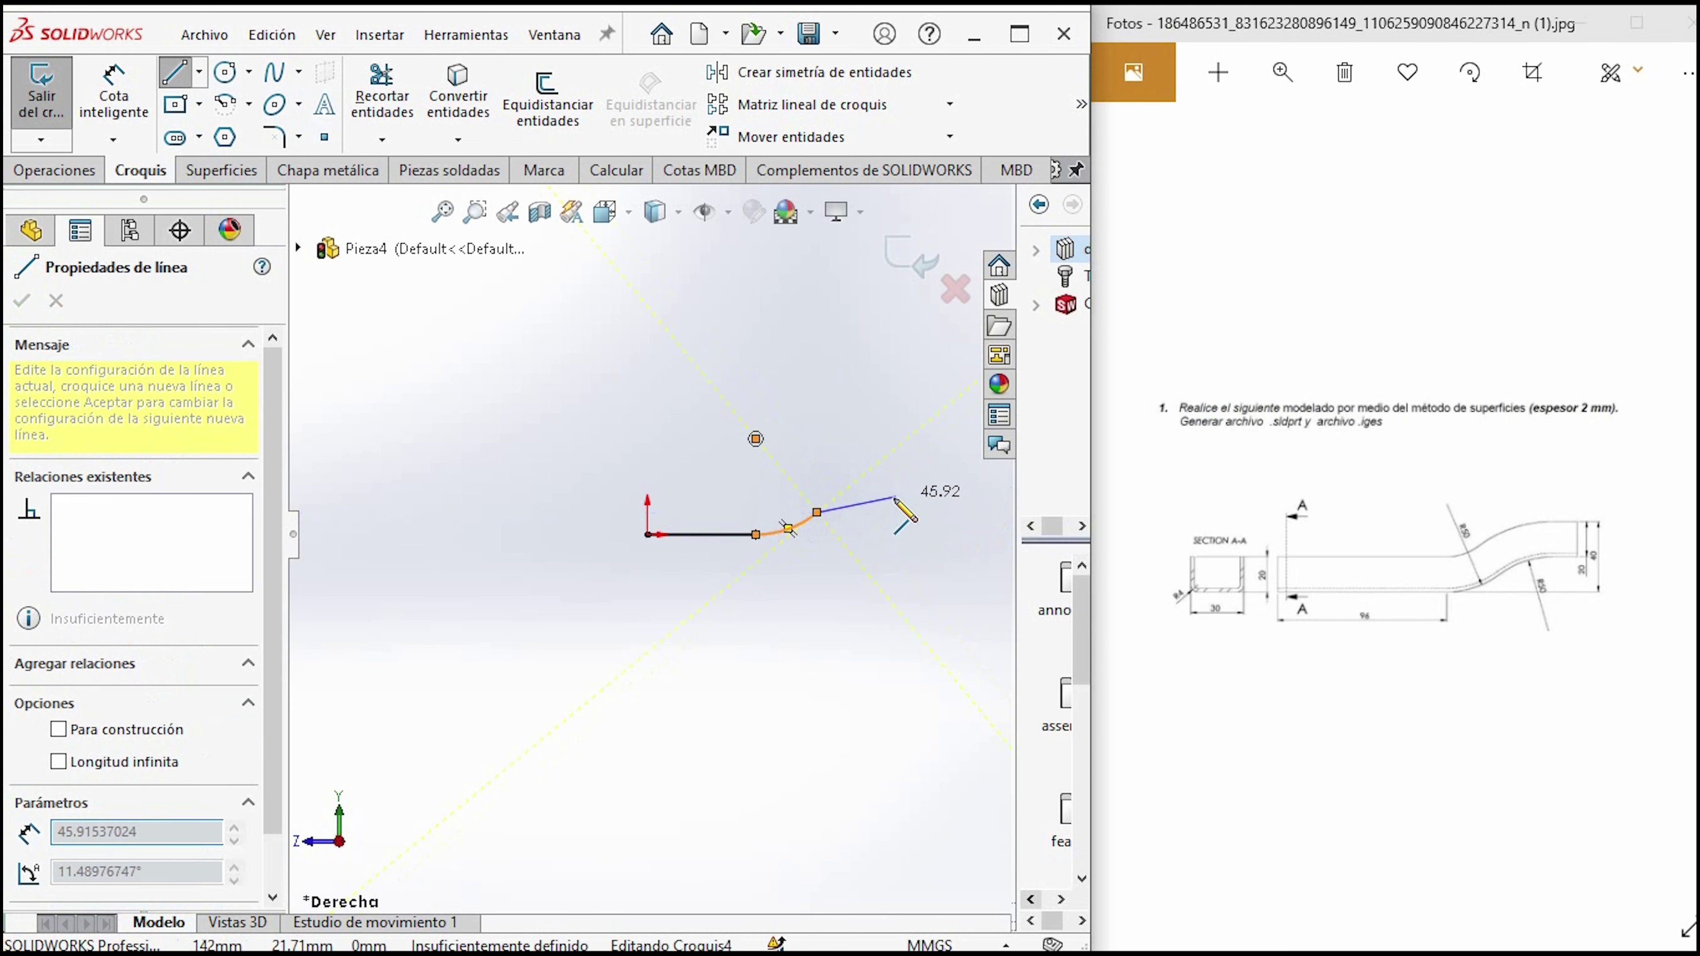
pyautogui.press('a')
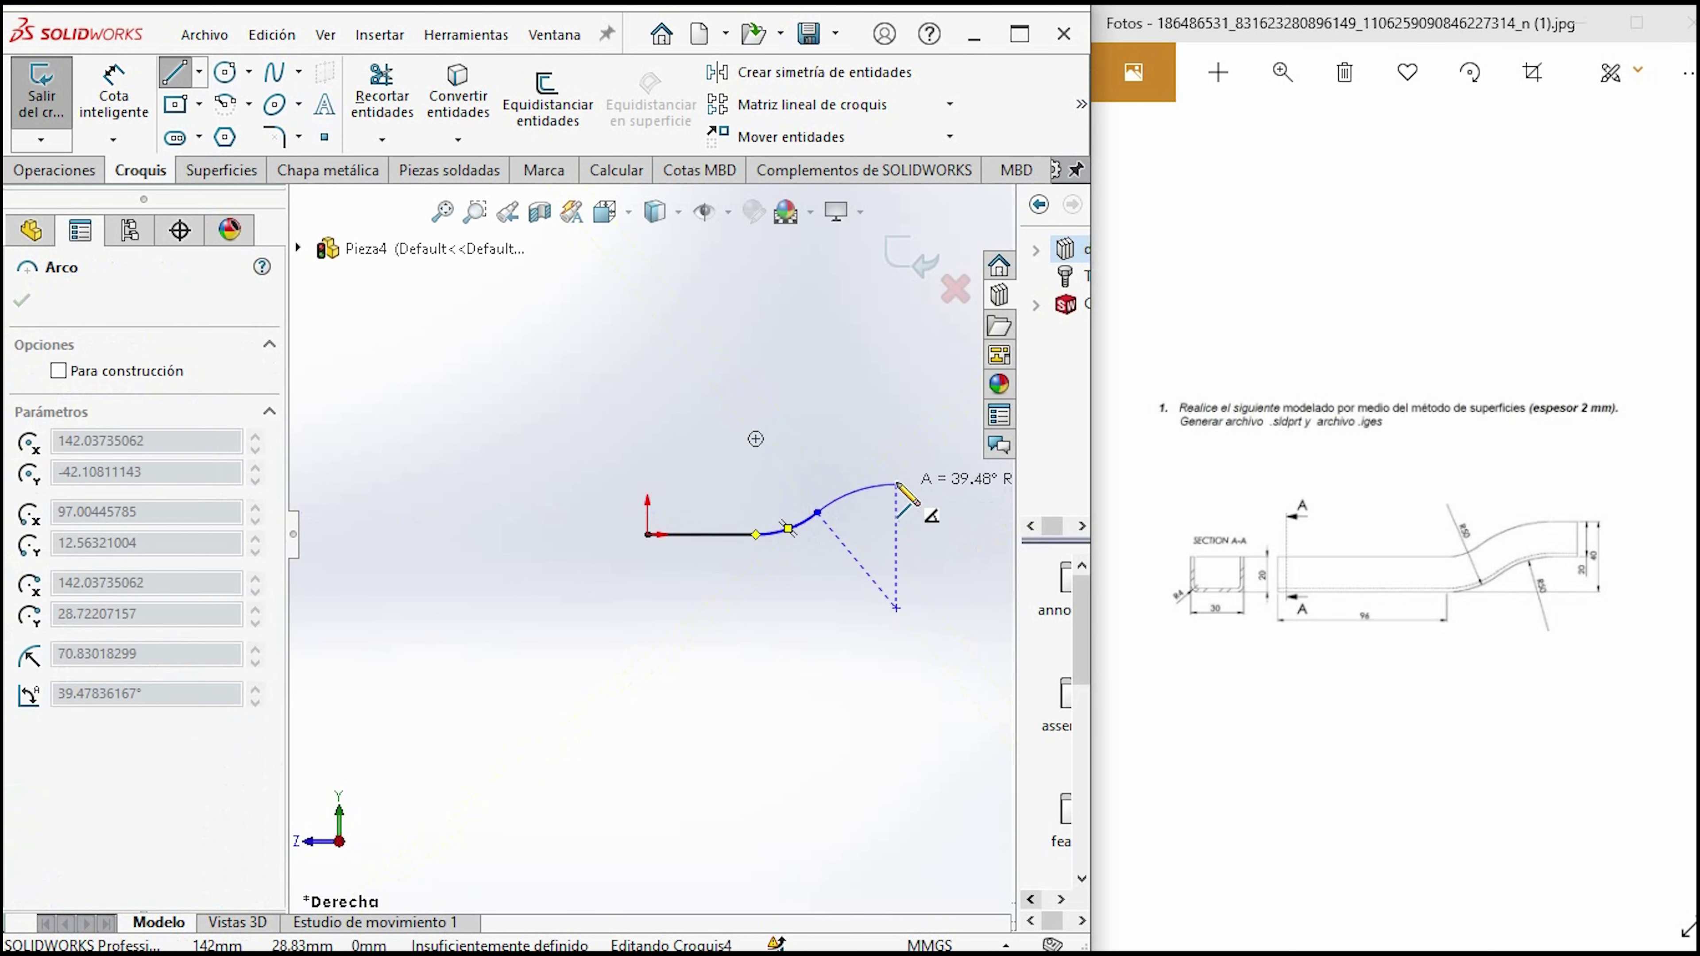
pyautogui.click(896, 475)
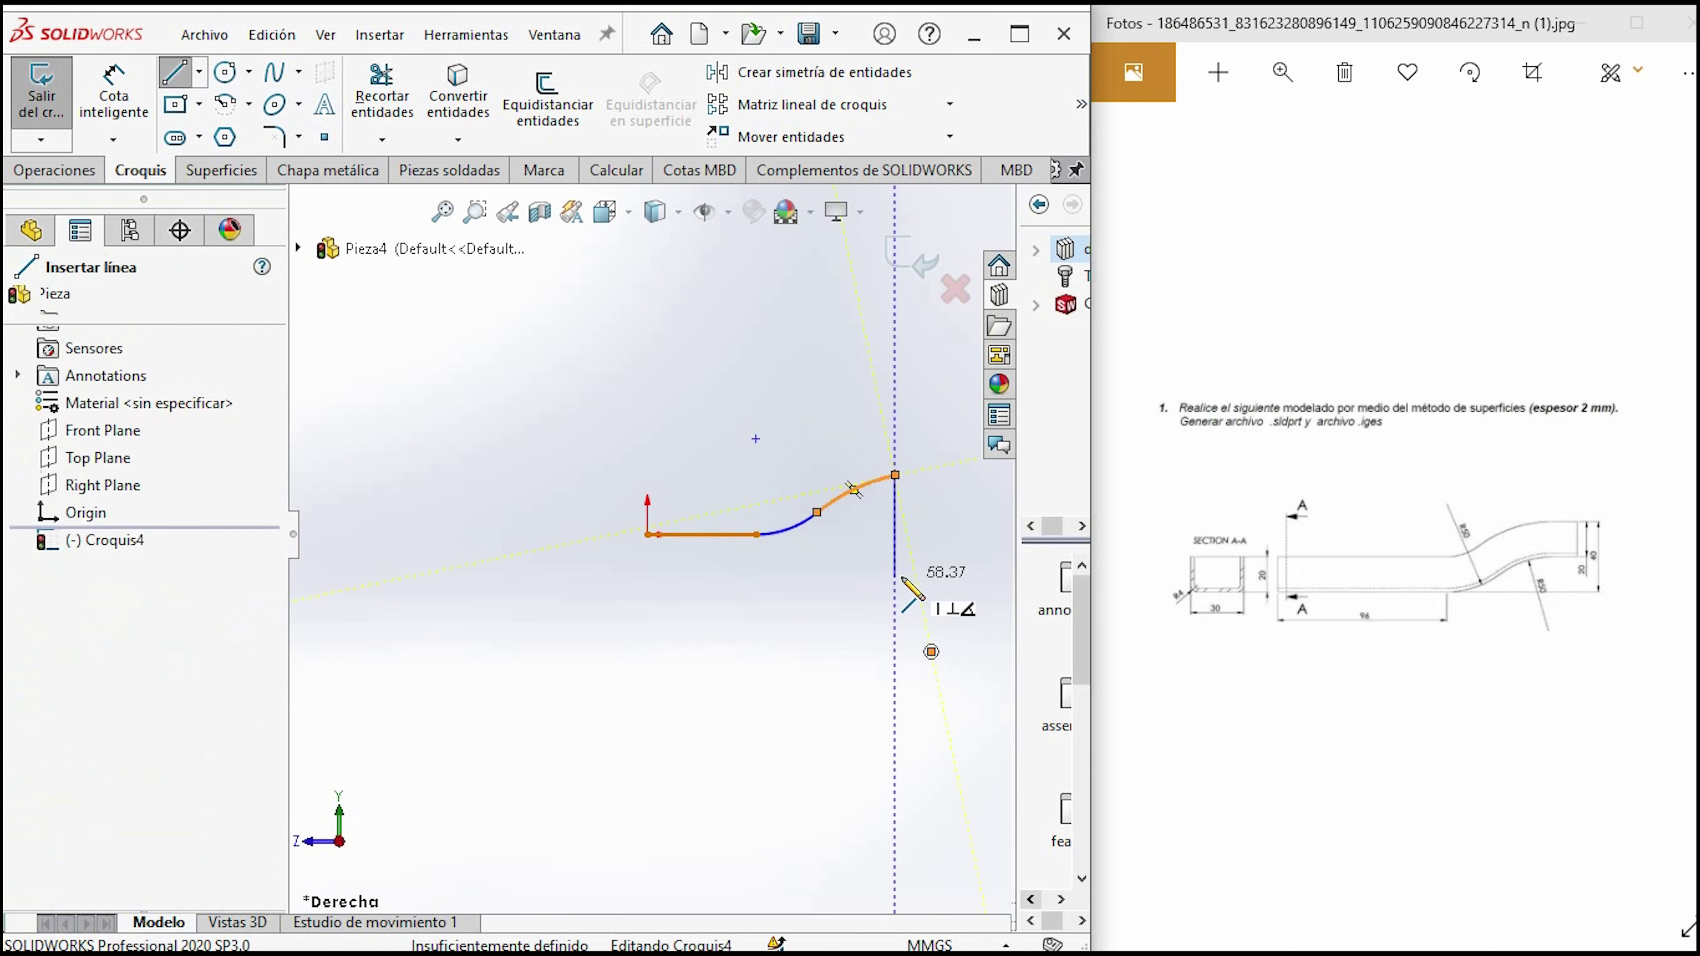
pyautogui.press('Escape')
pyautogui.click(137, 98)
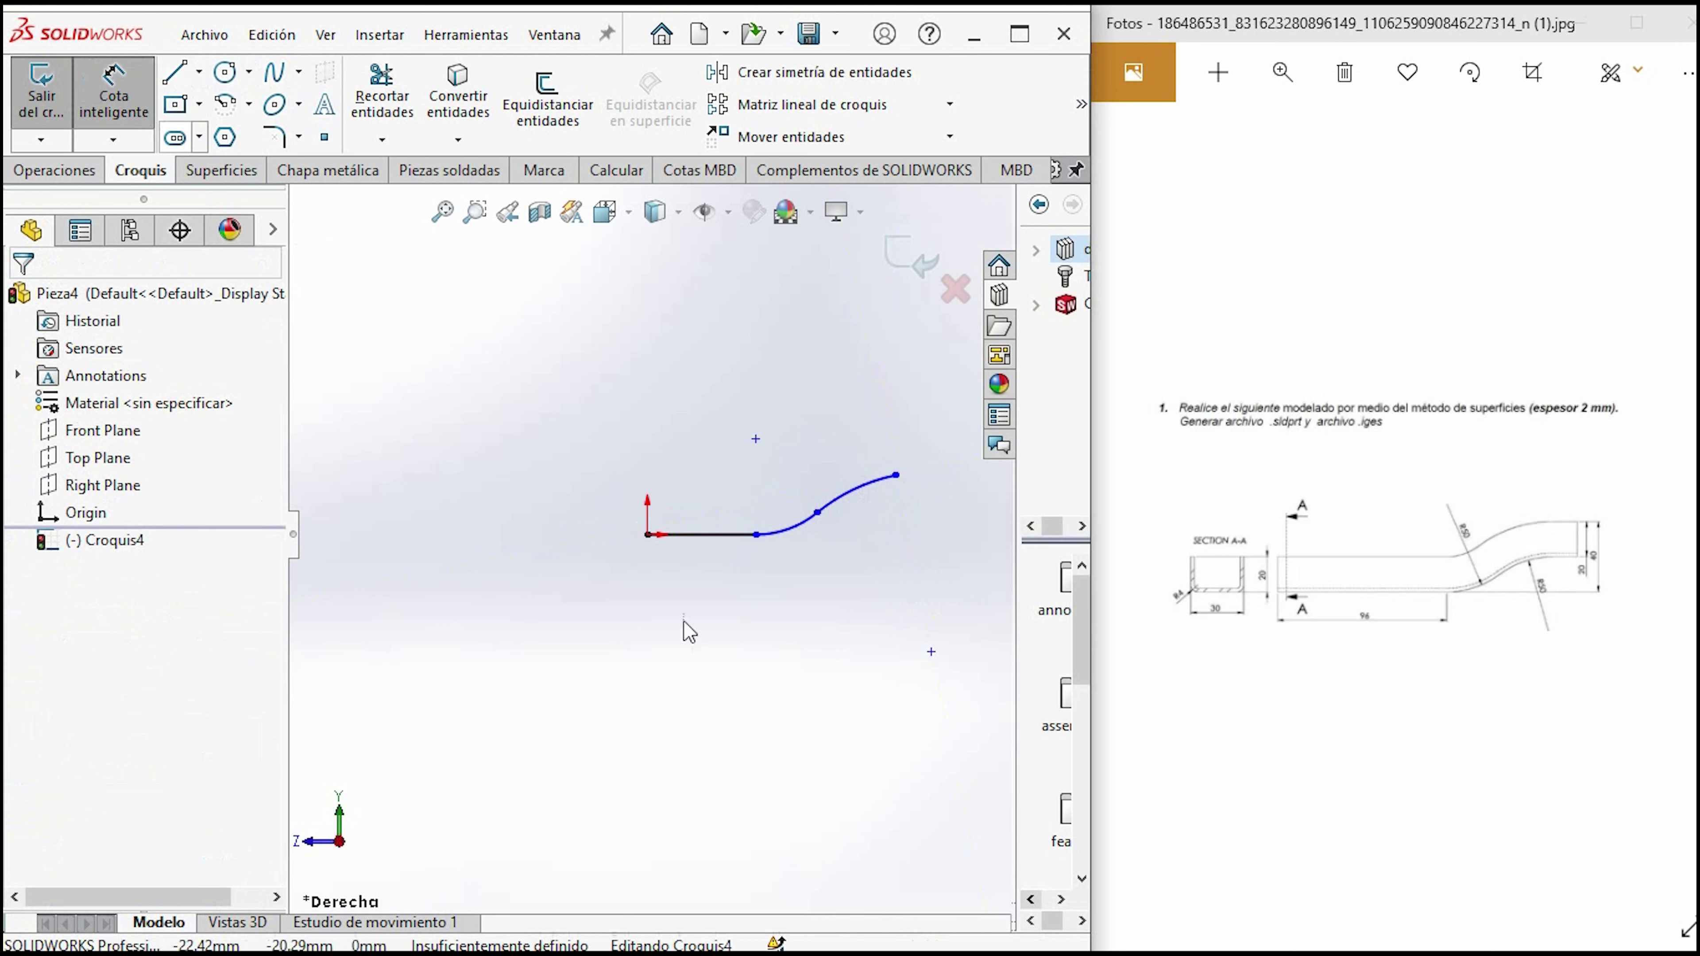
# Dimension the straight line to 96 mm and the first arc to R50.
pyautogui.click(677, 580)
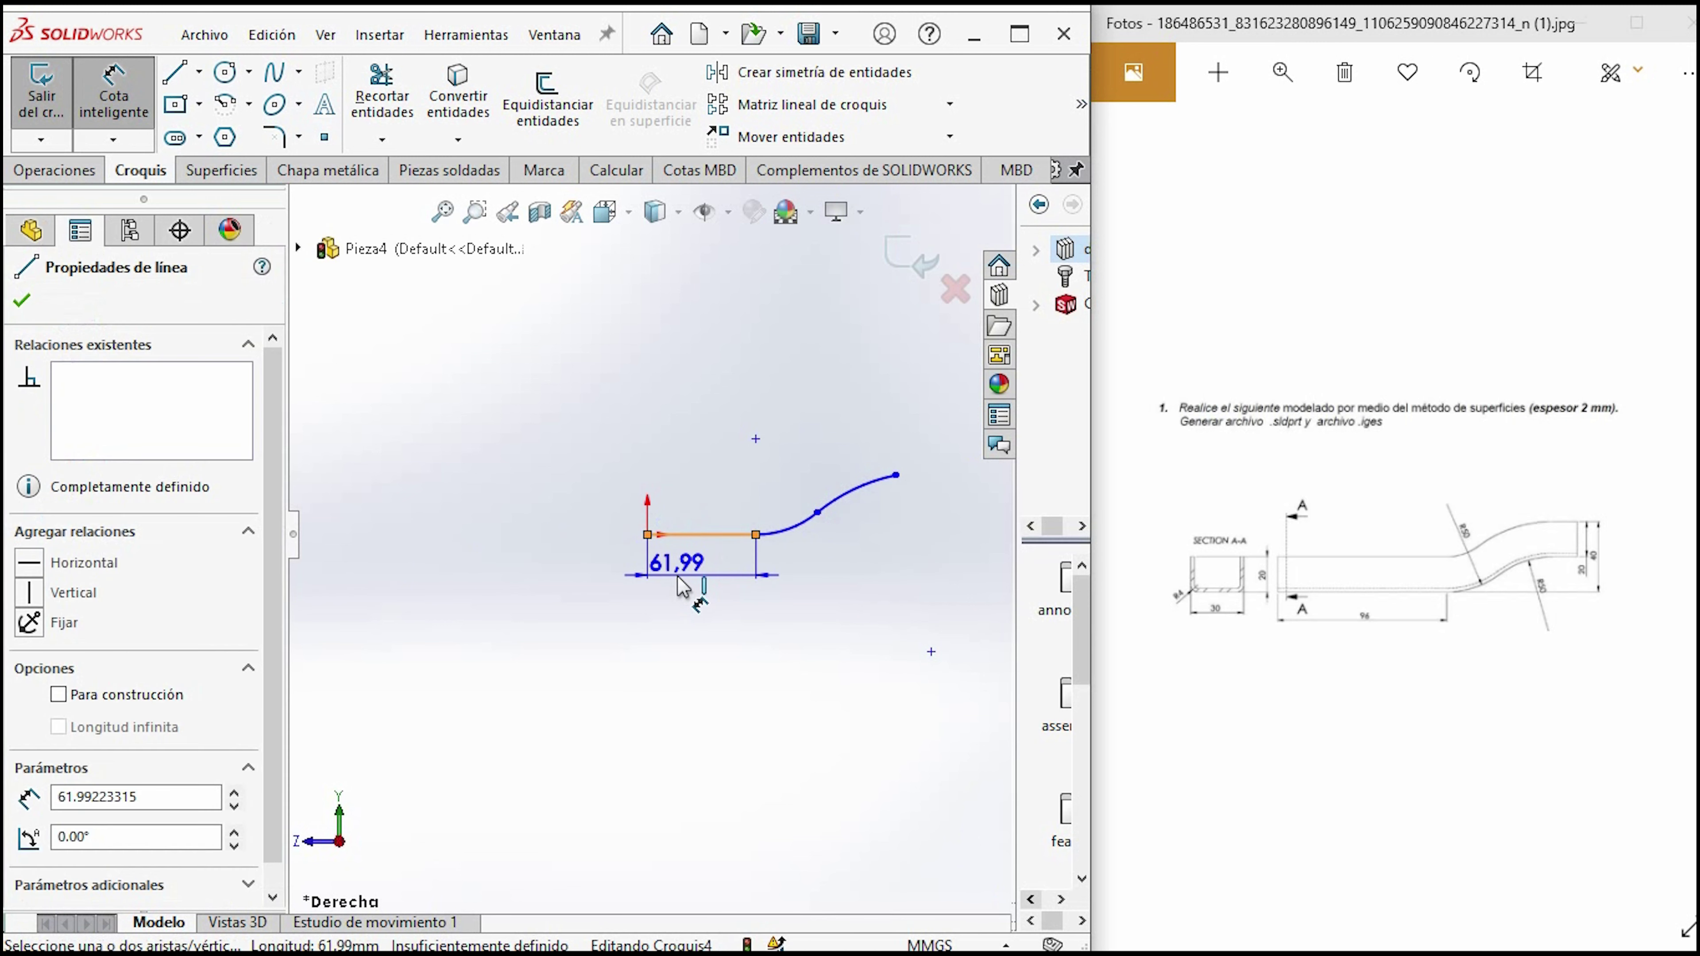
pyautogui.click(677, 577)
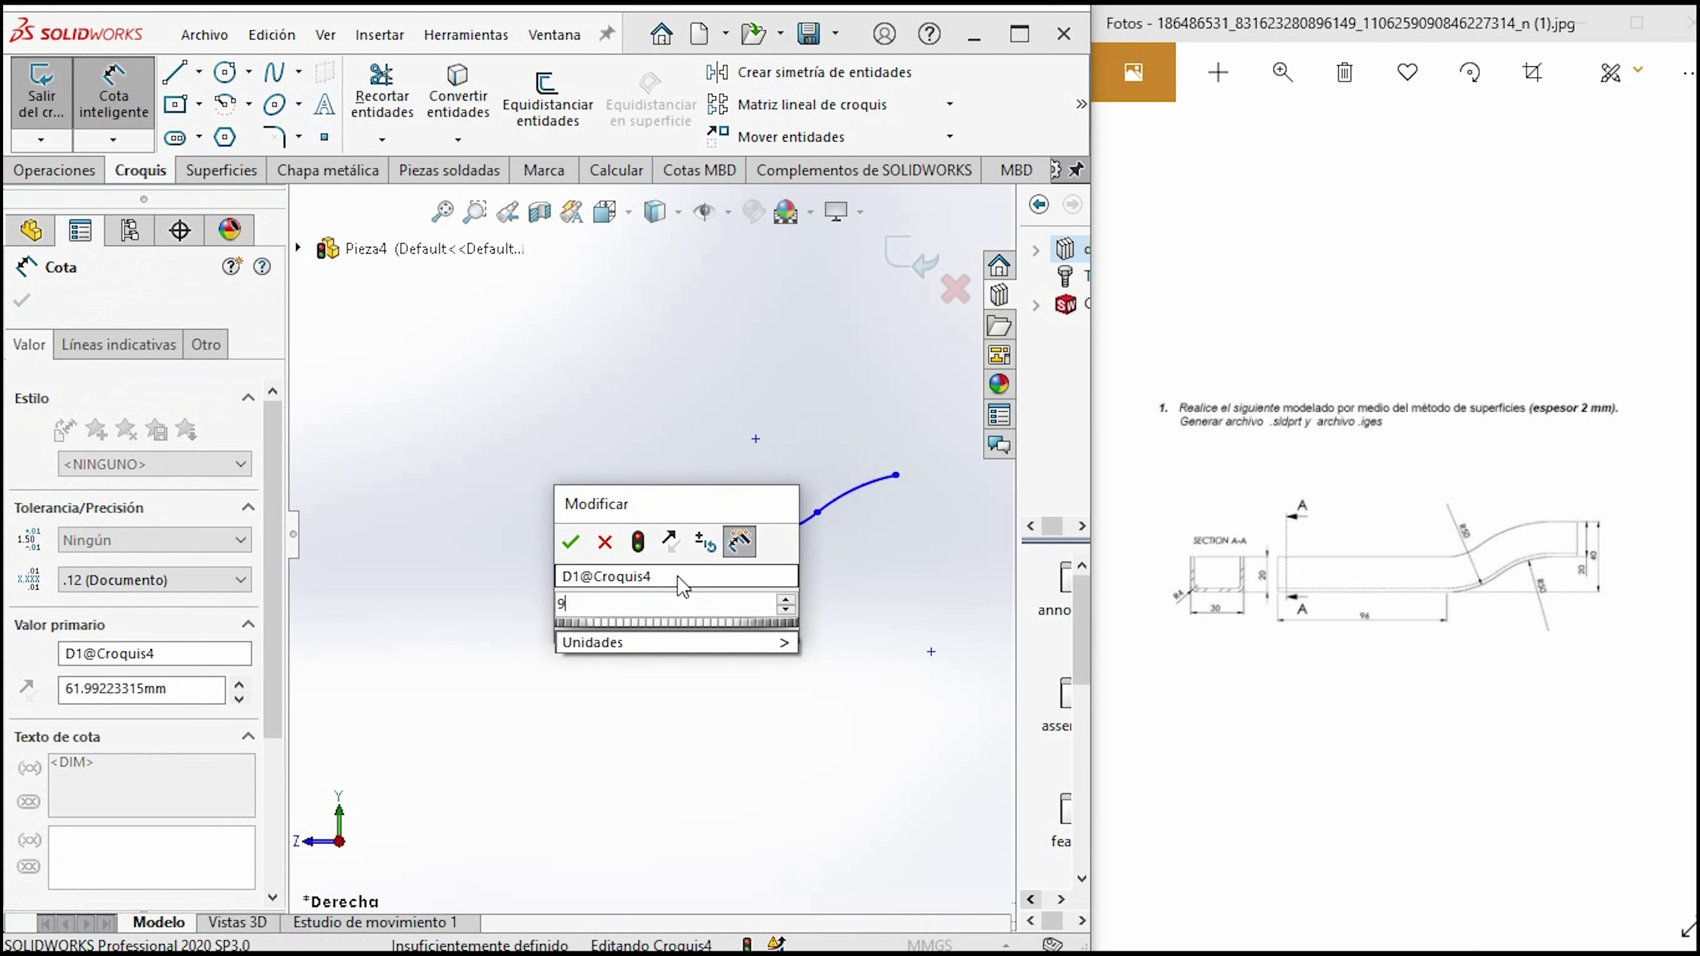
pyautogui.write('96')
pyautogui.press('Return')
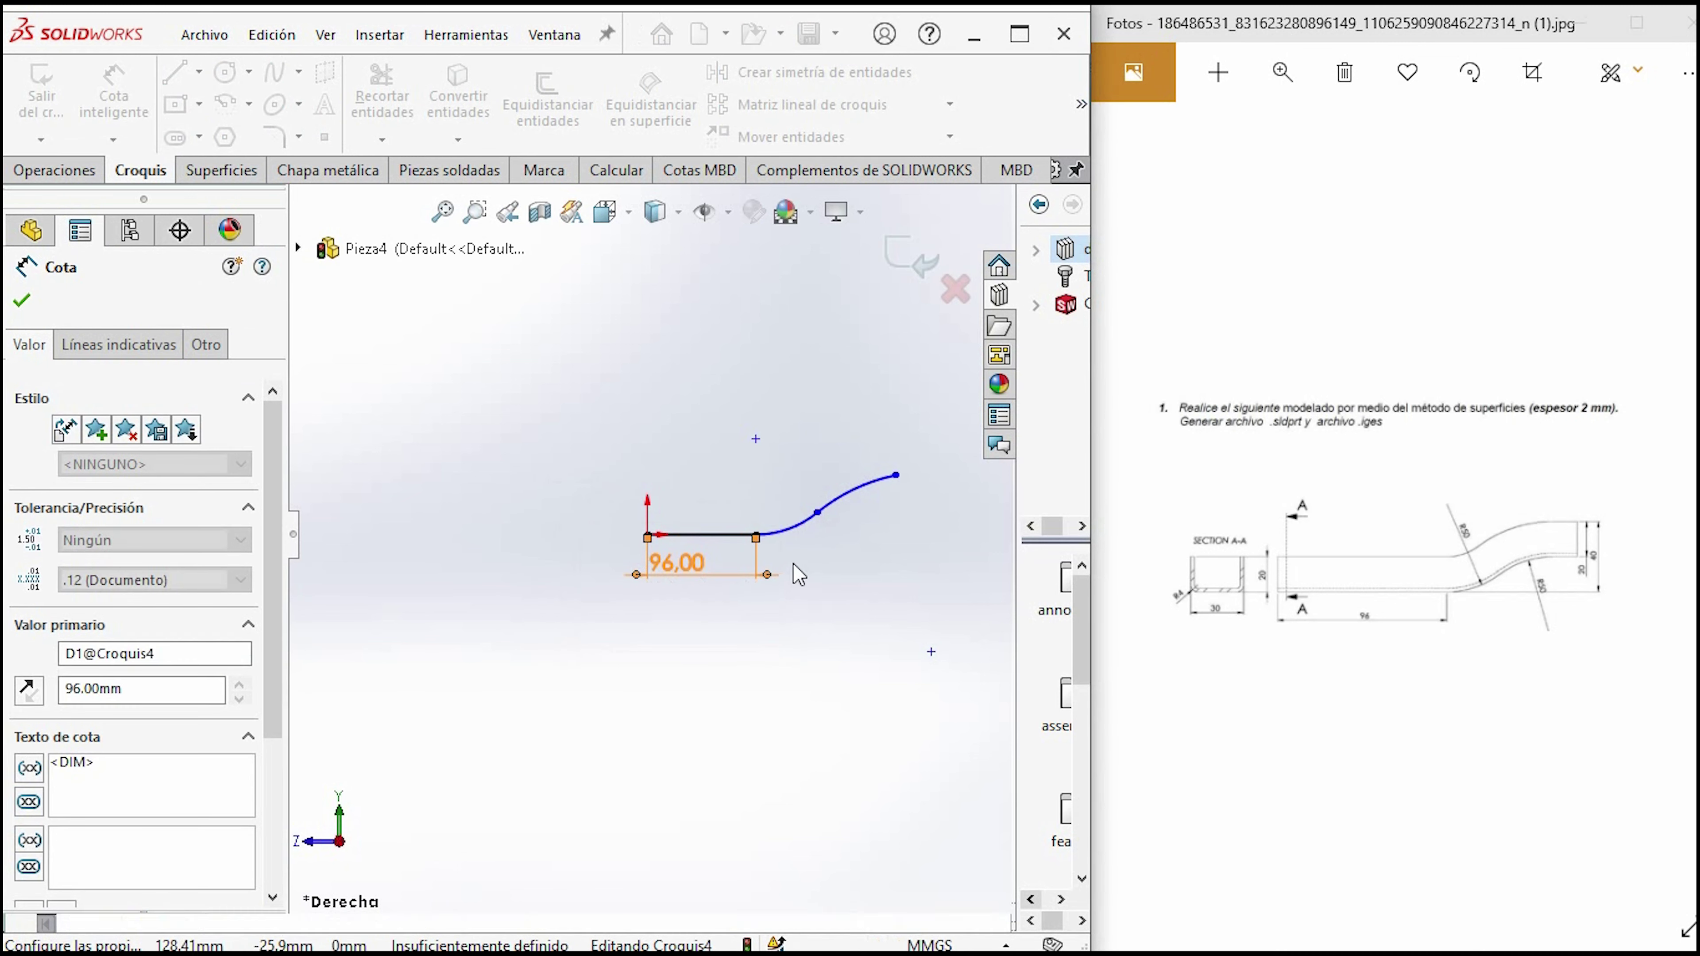
pyautogui.click(806, 543)
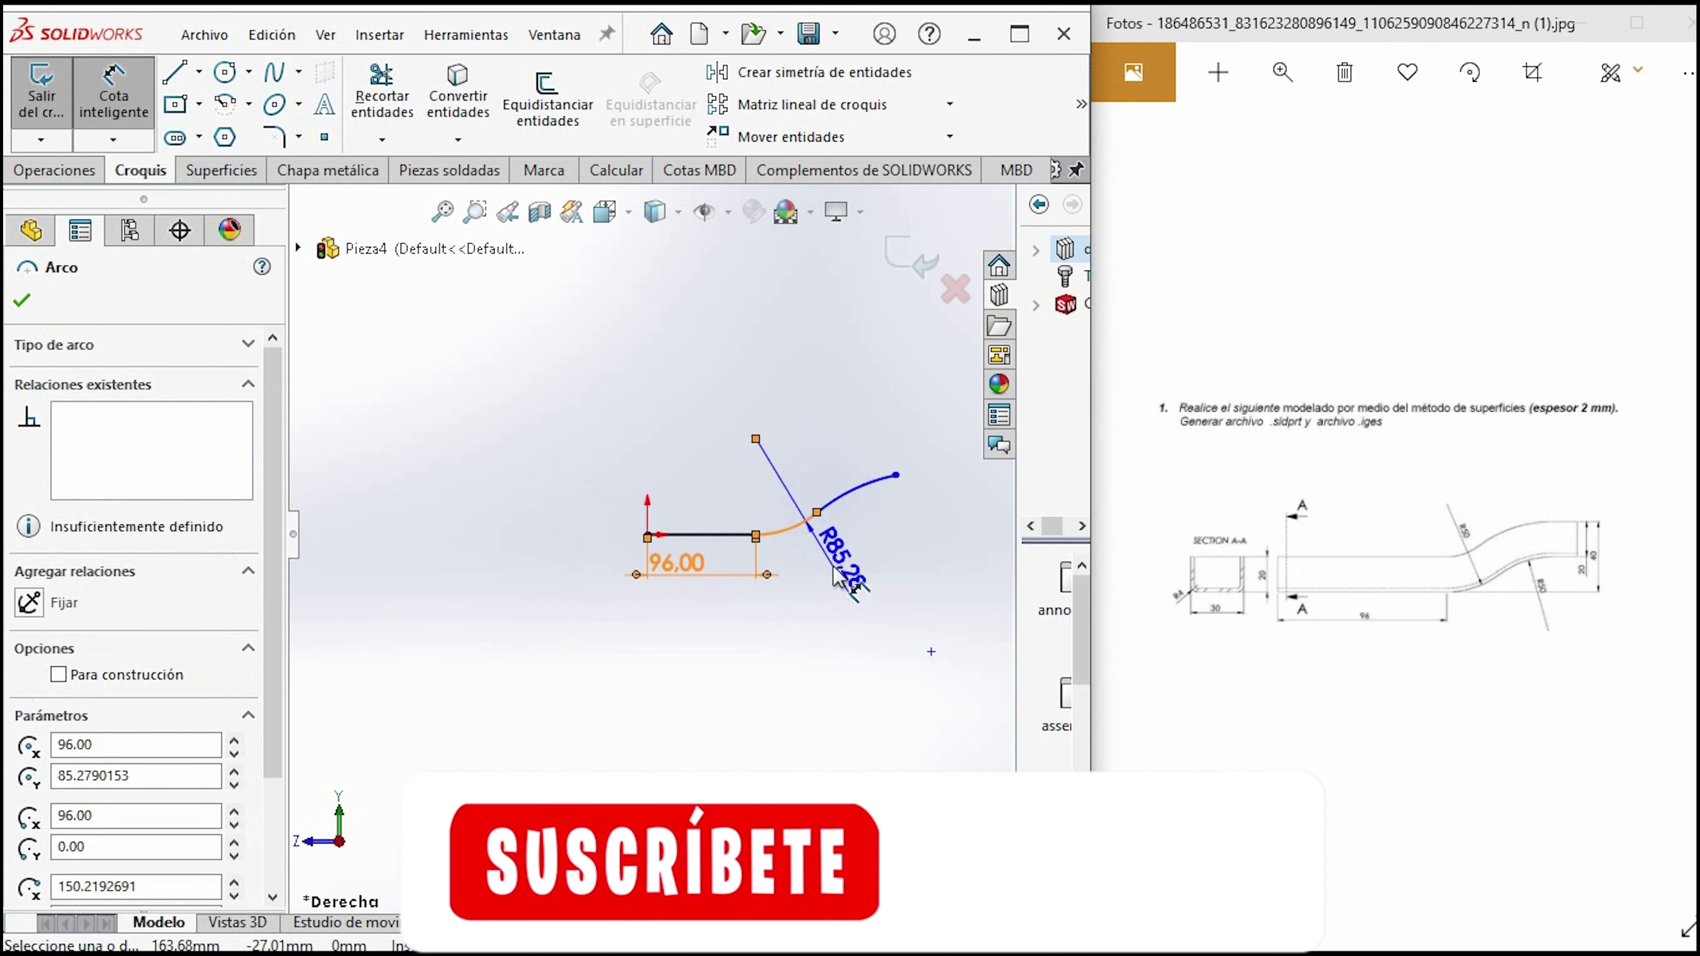
pyautogui.click(837, 576)
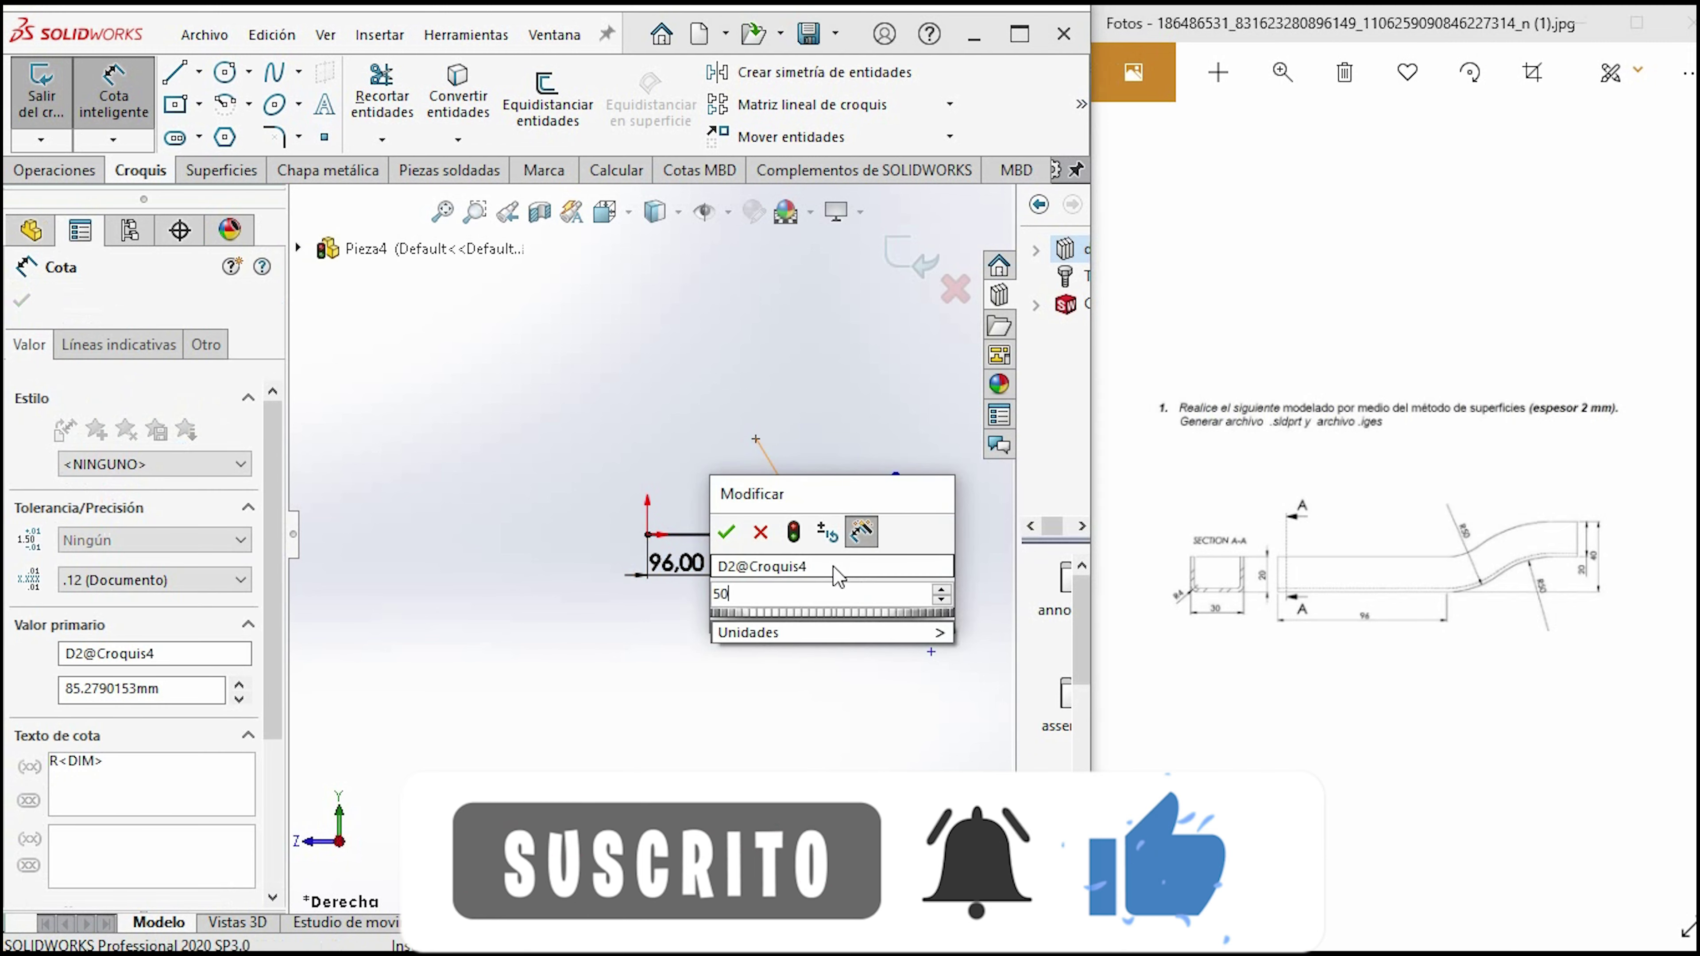
pyautogui.press('Return')
pyautogui.write('50')
pyautogui.press('Return')
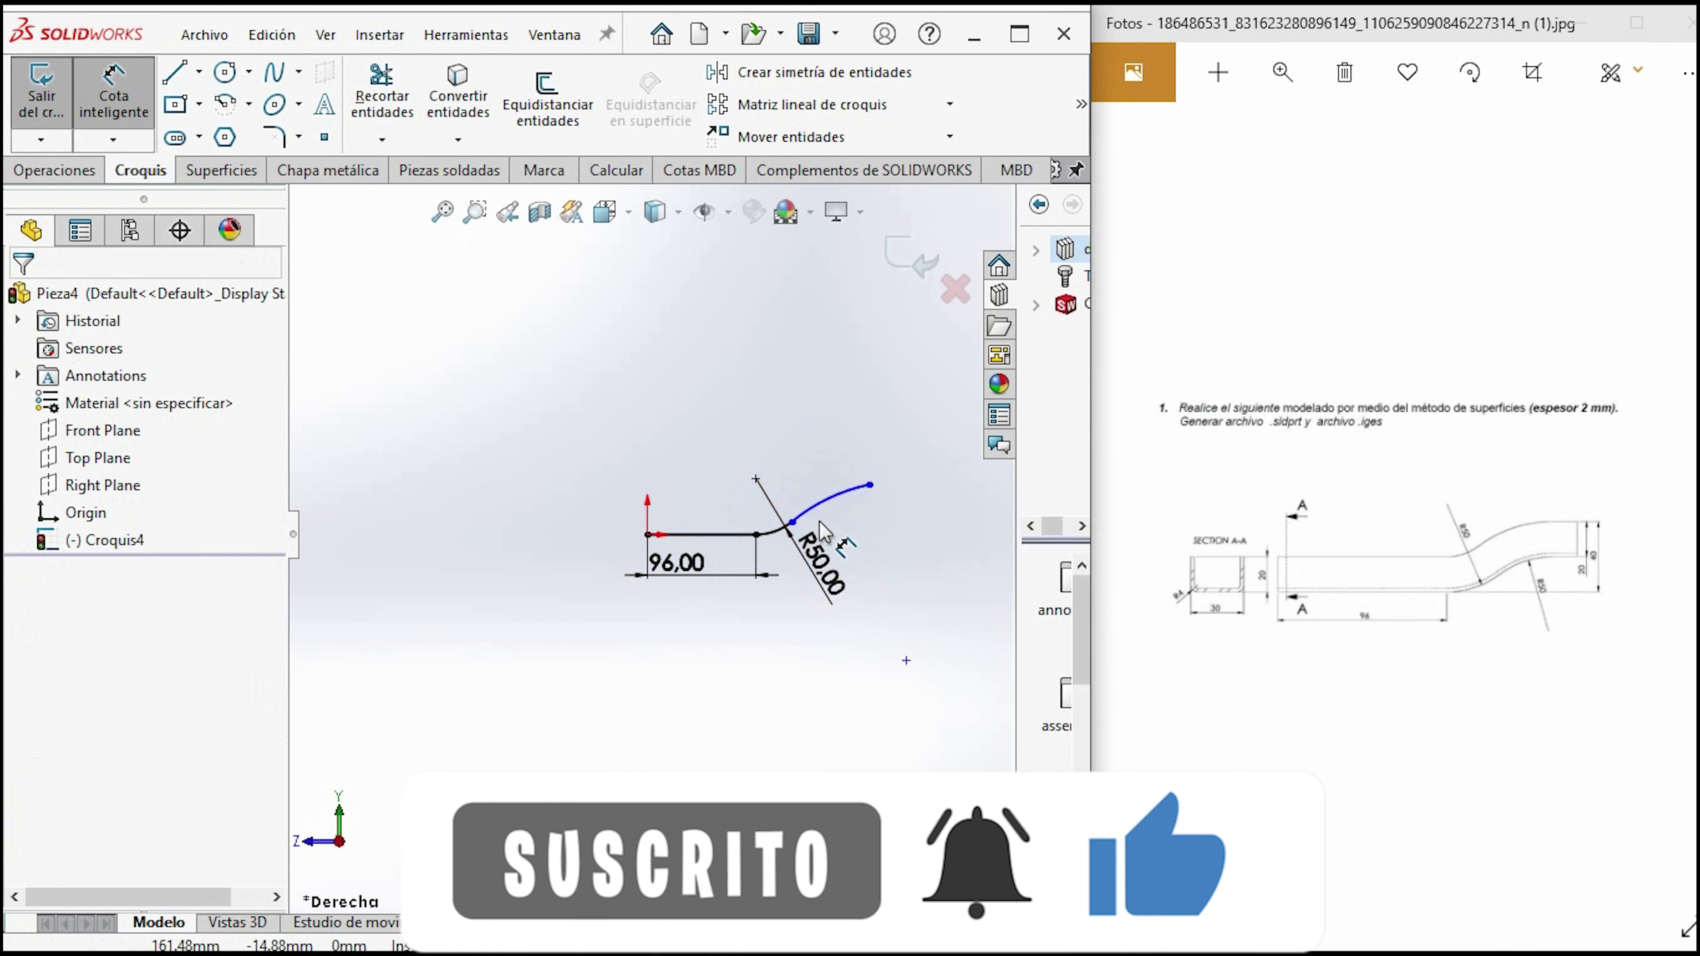
pyautogui.press('Escape')
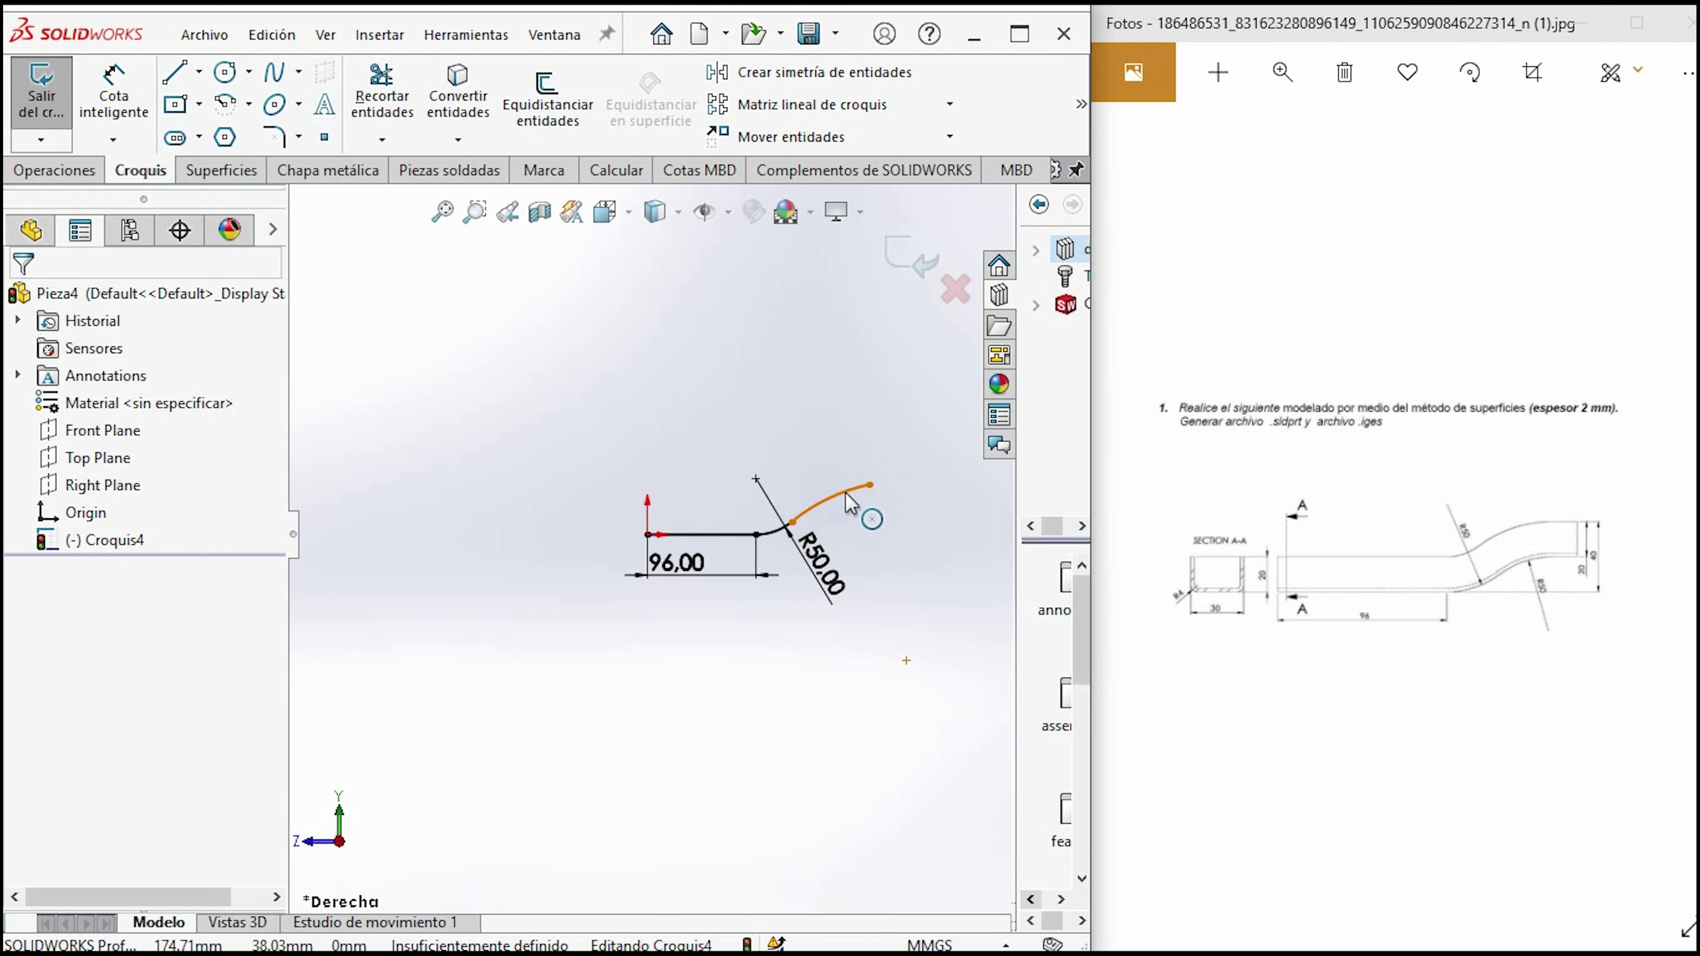
# Add an Equal relation so both arcs share the same radius.
pyautogui.click(846, 494)
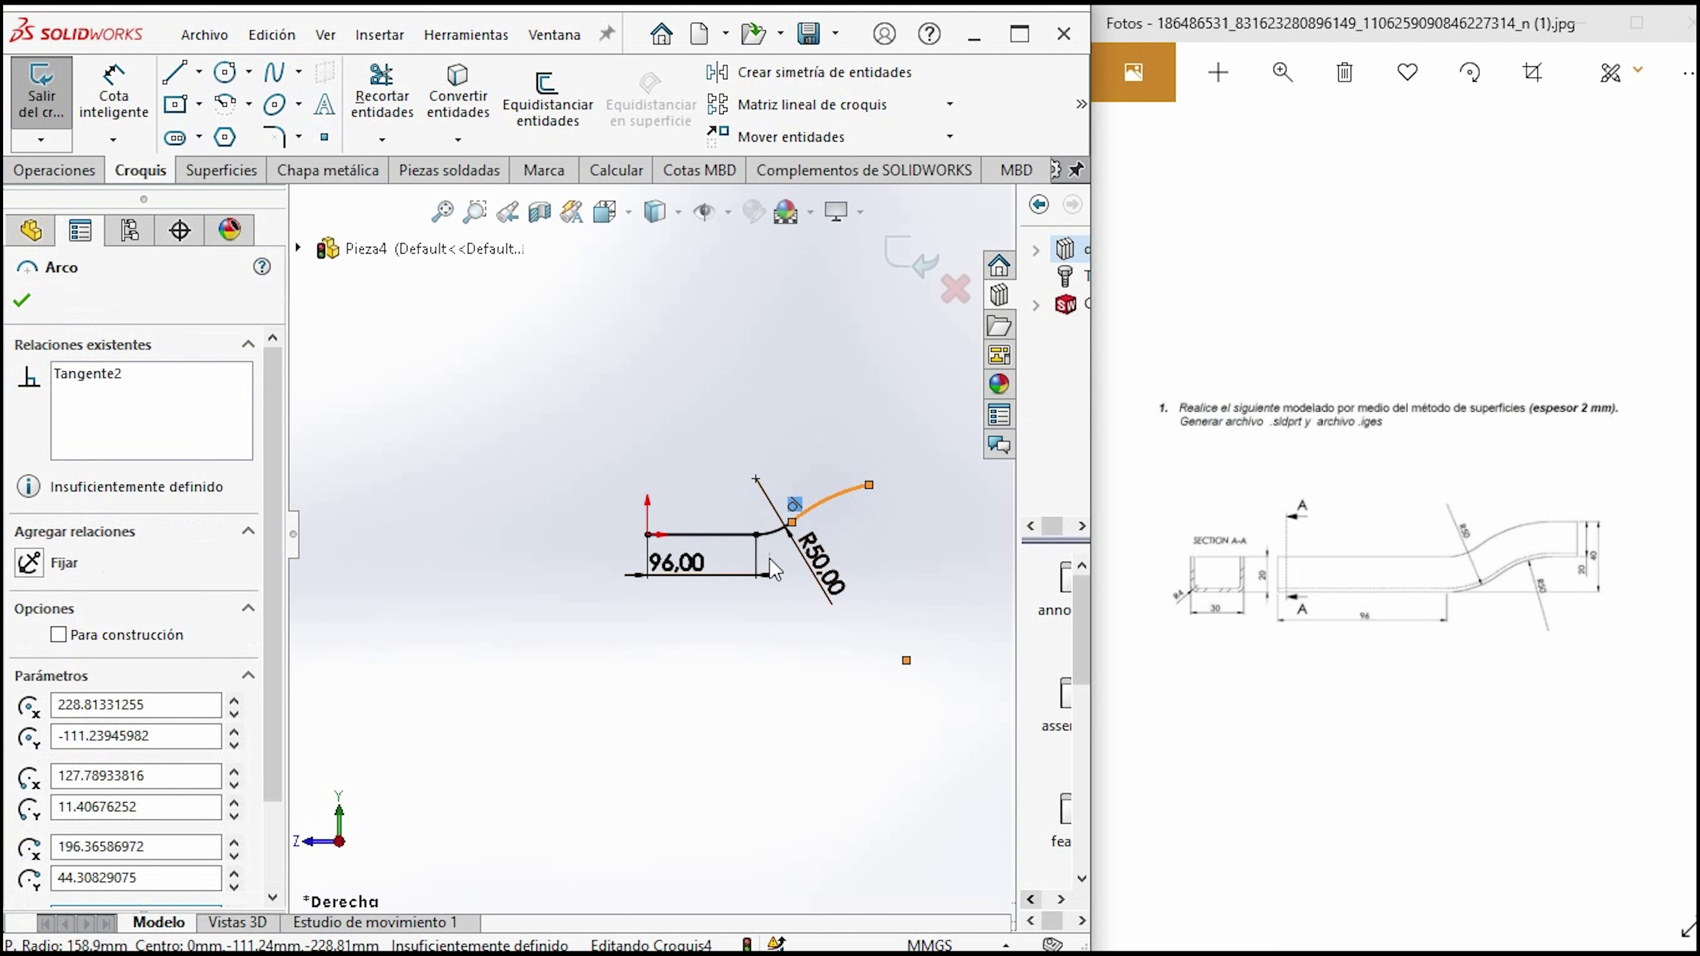
pyautogui.click(774, 530)
pyautogui.keyDown('ctrl'); pyautogui.click(830, 500); pyautogui.keyUp('ctrl')
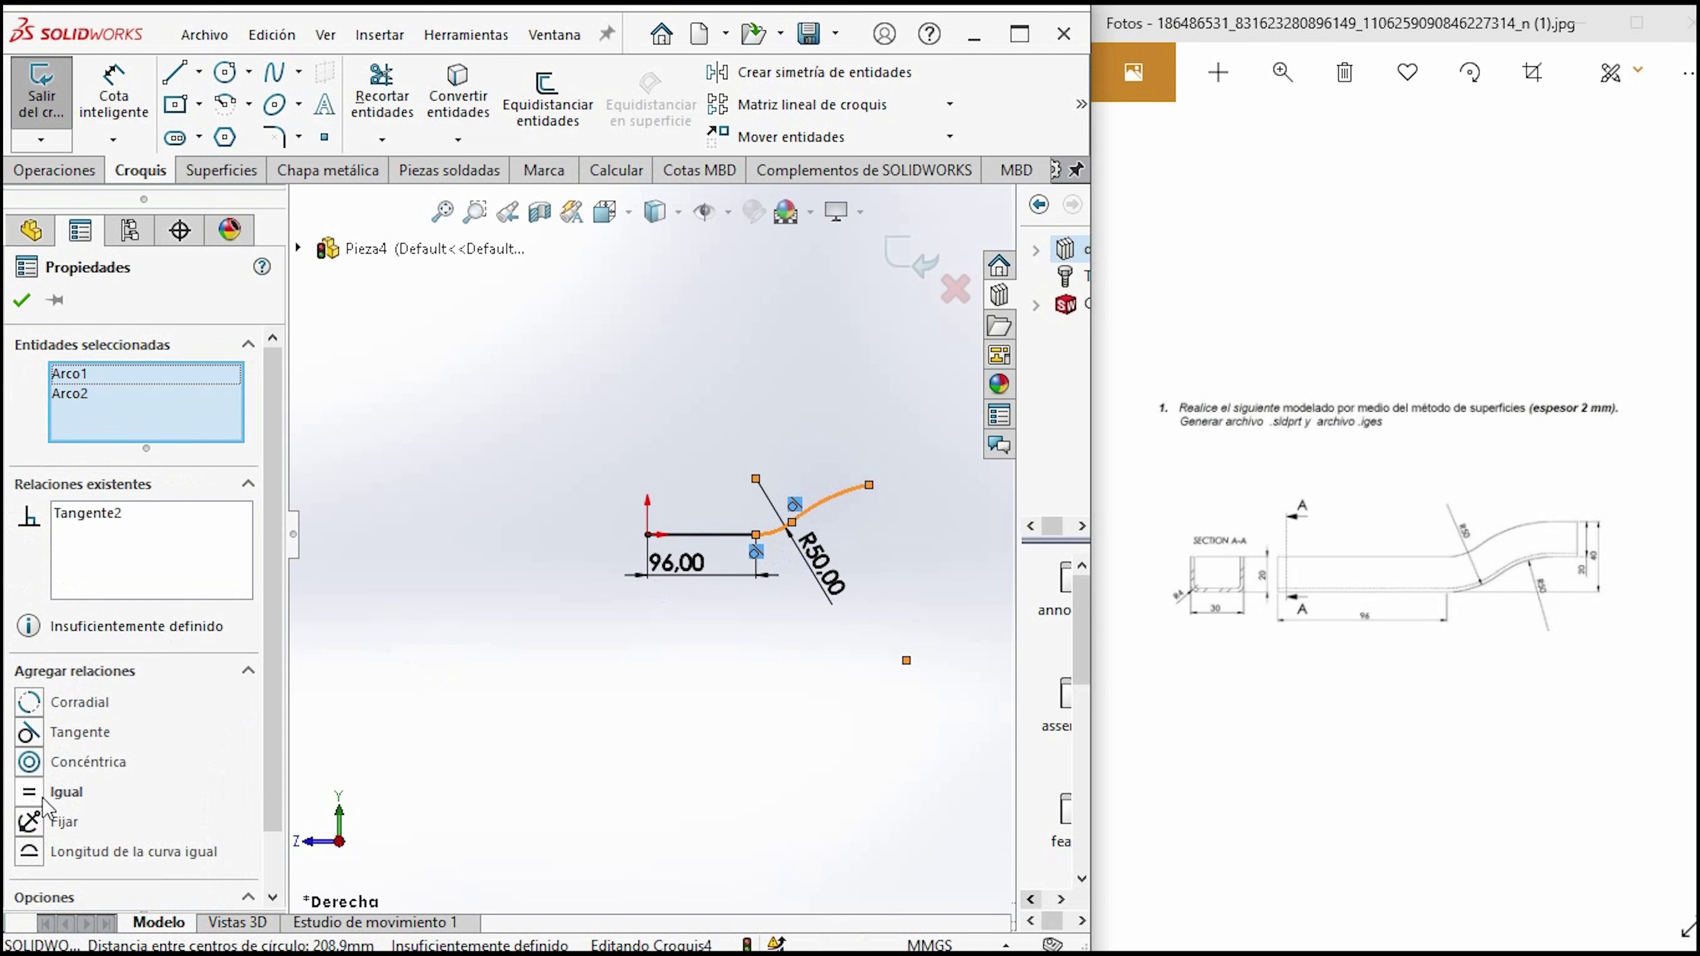
pyautogui.click(30, 792)
pyautogui.scroll(-2, 830, 502)
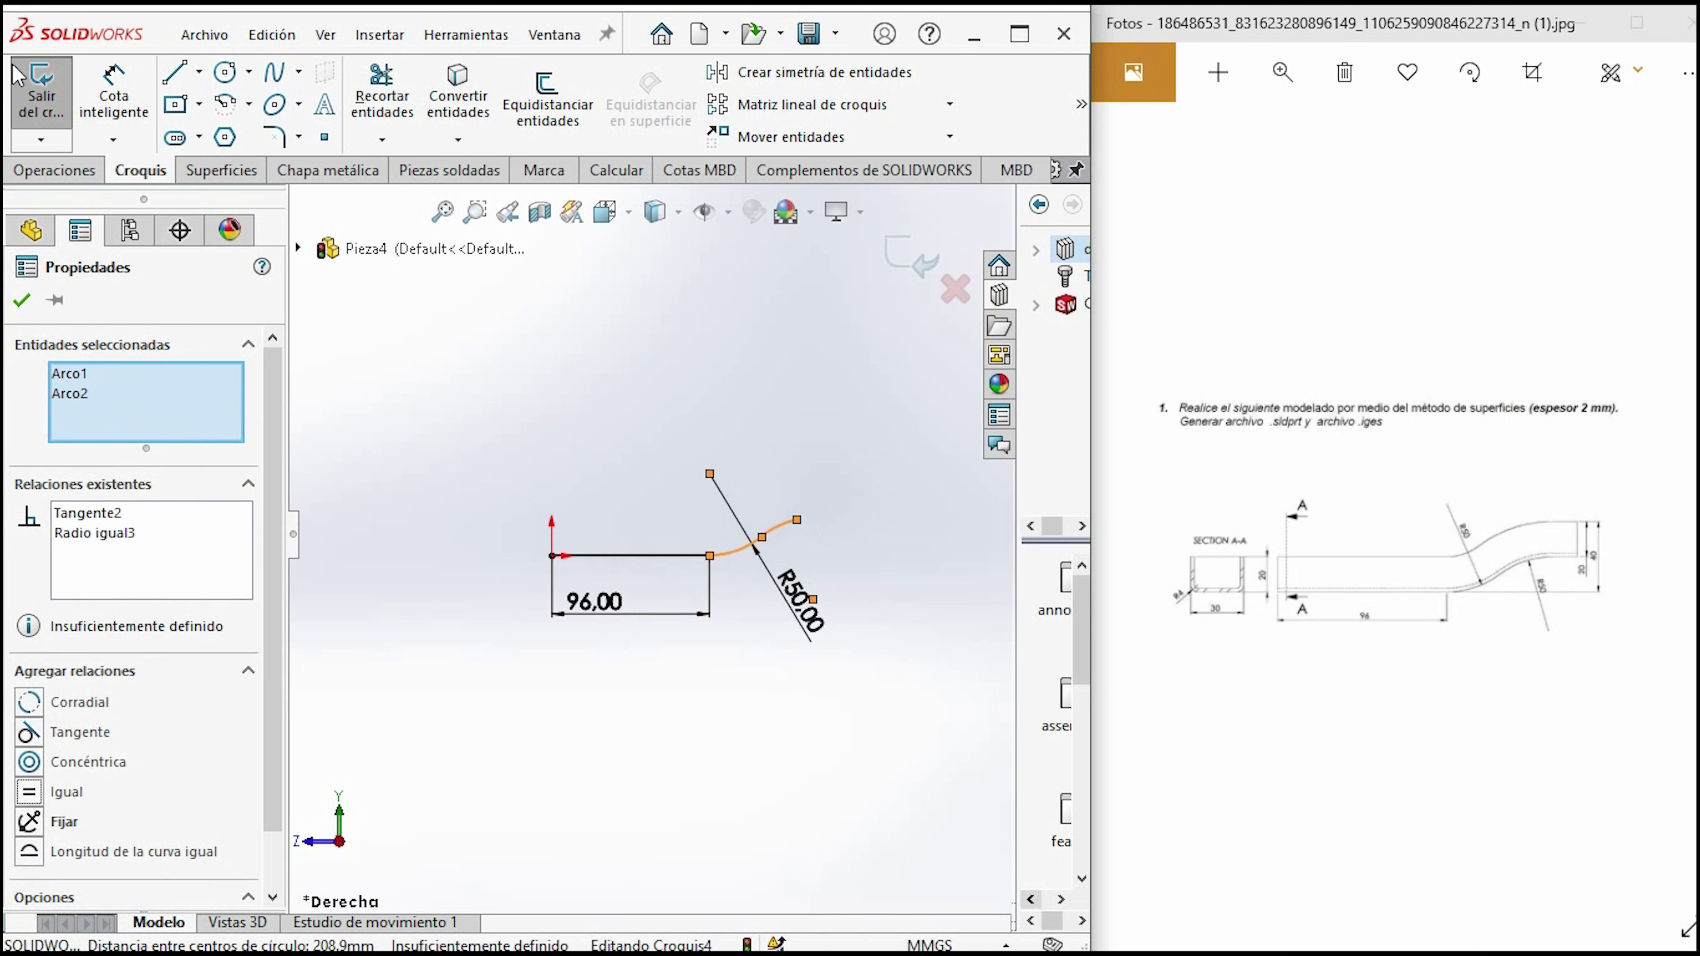
pyautogui.press('Escape')
# Draw a long horizontal helper line above the S-curve path.
pyautogui.click(175, 72)
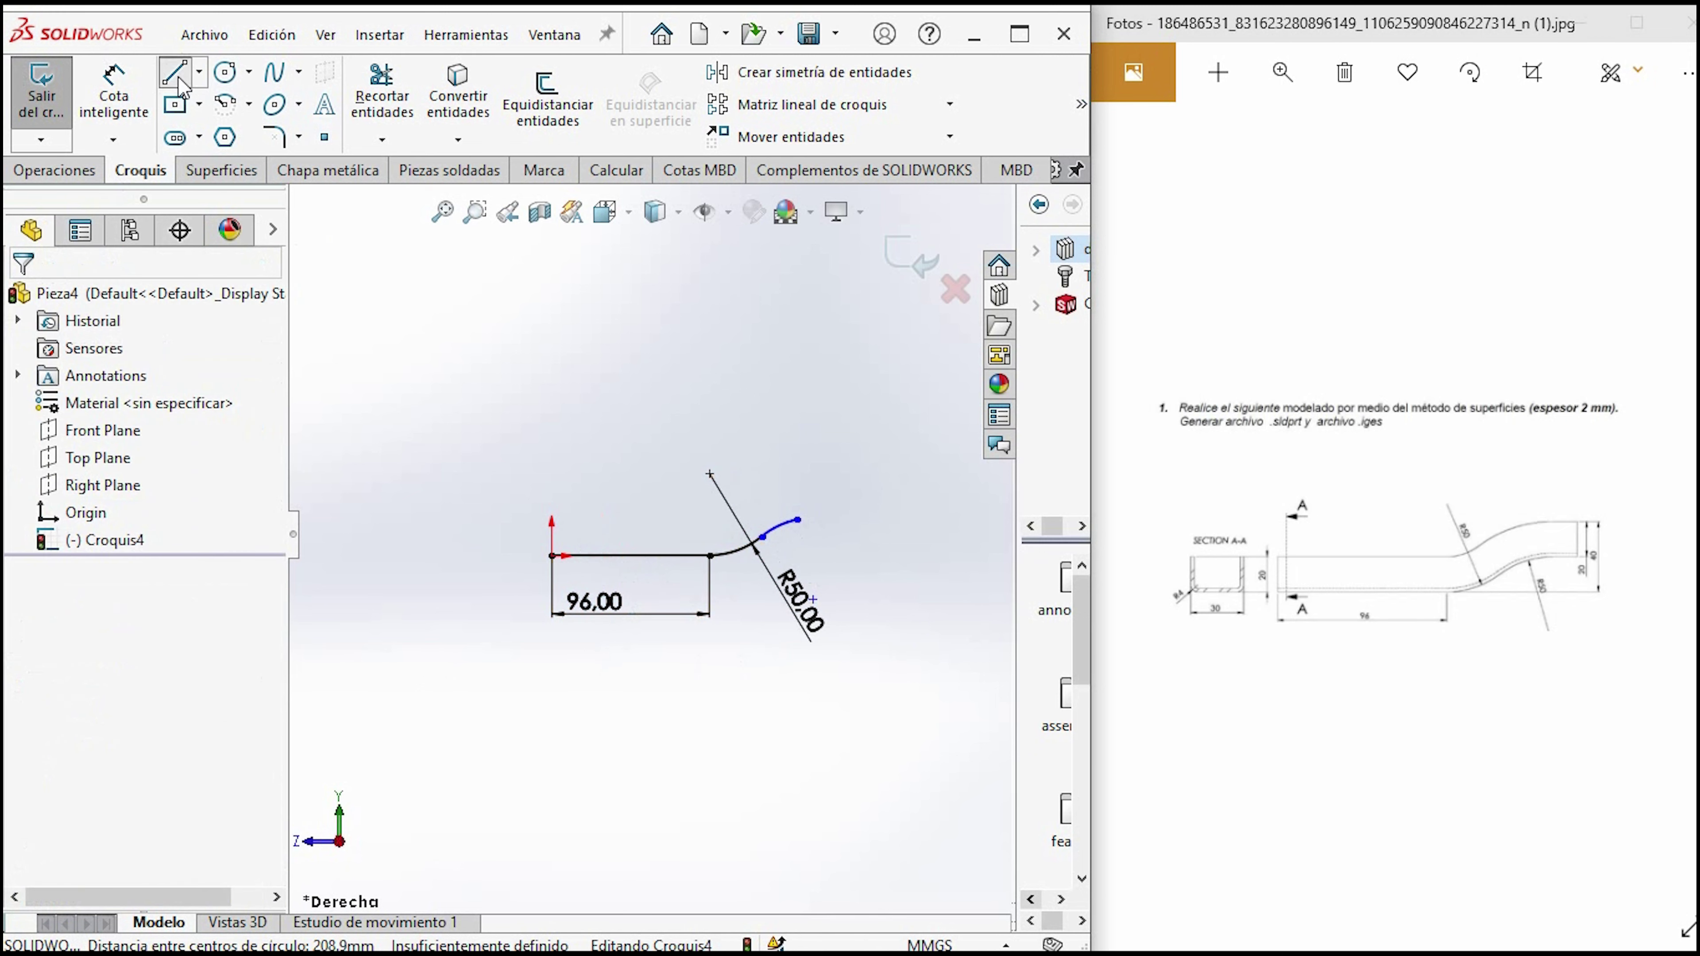
pyautogui.click(466, 504)
pyautogui.click(897, 503)
pyautogui.press('Escape')
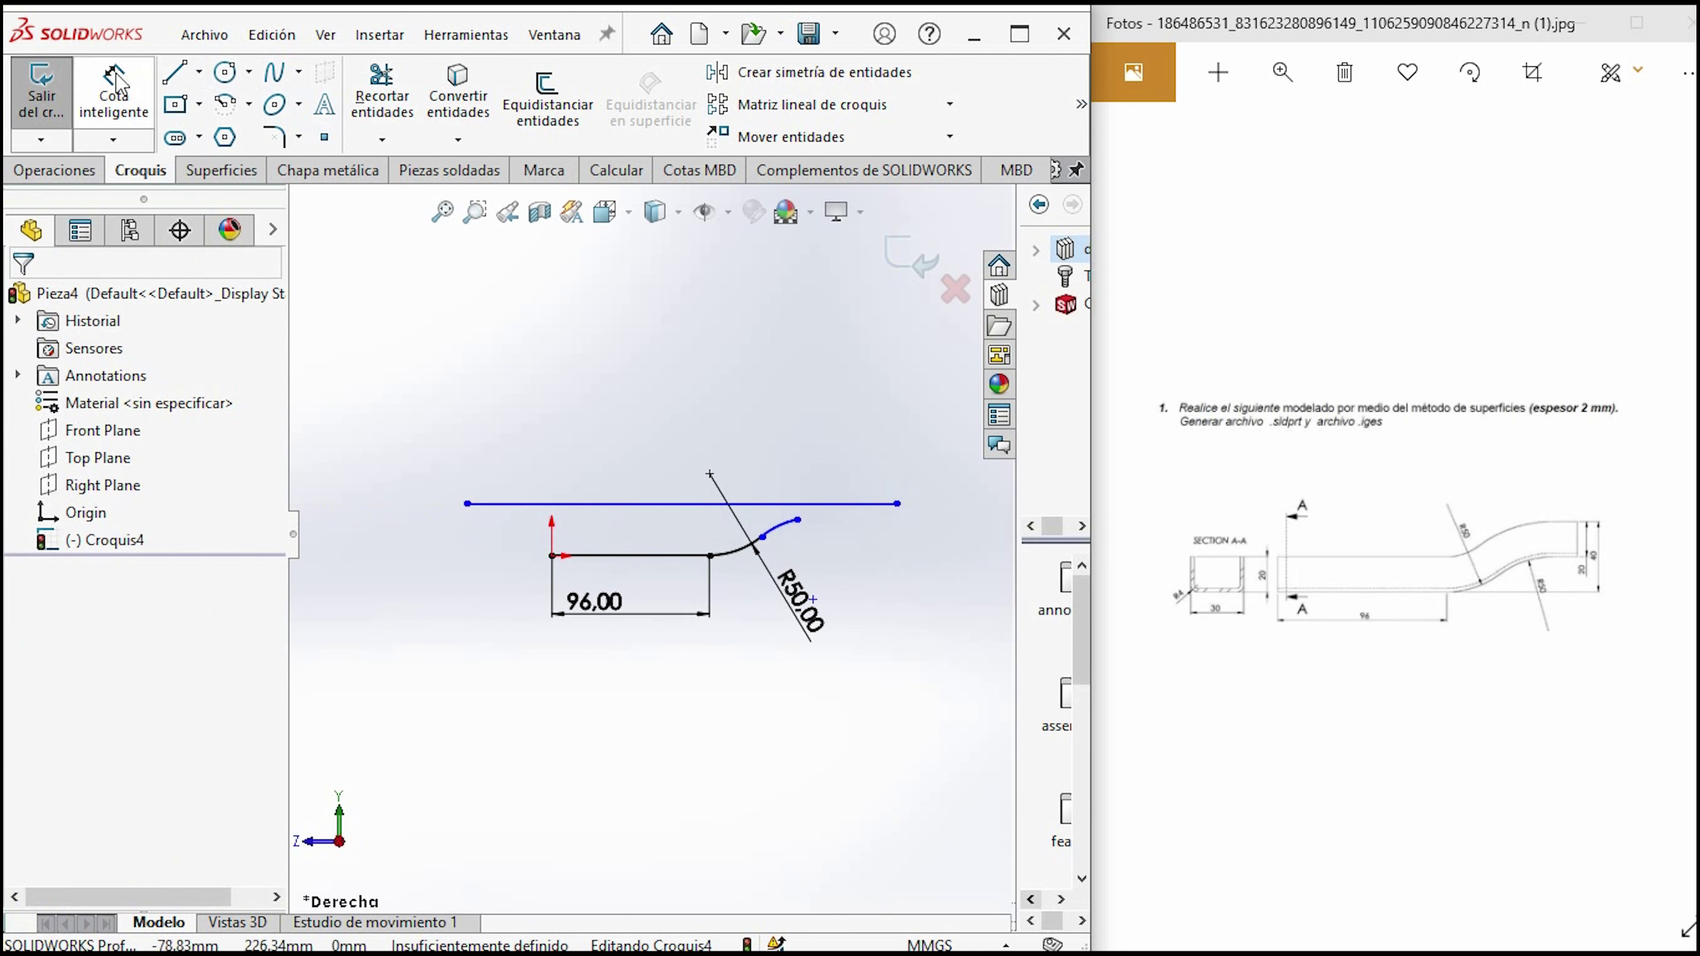
# Set the gap between the helper line and the lower line to 20 mm.
pyautogui.click(113, 94)
pyautogui.click(640, 503)
pyautogui.click(631, 555)
pyautogui.click(441, 565)
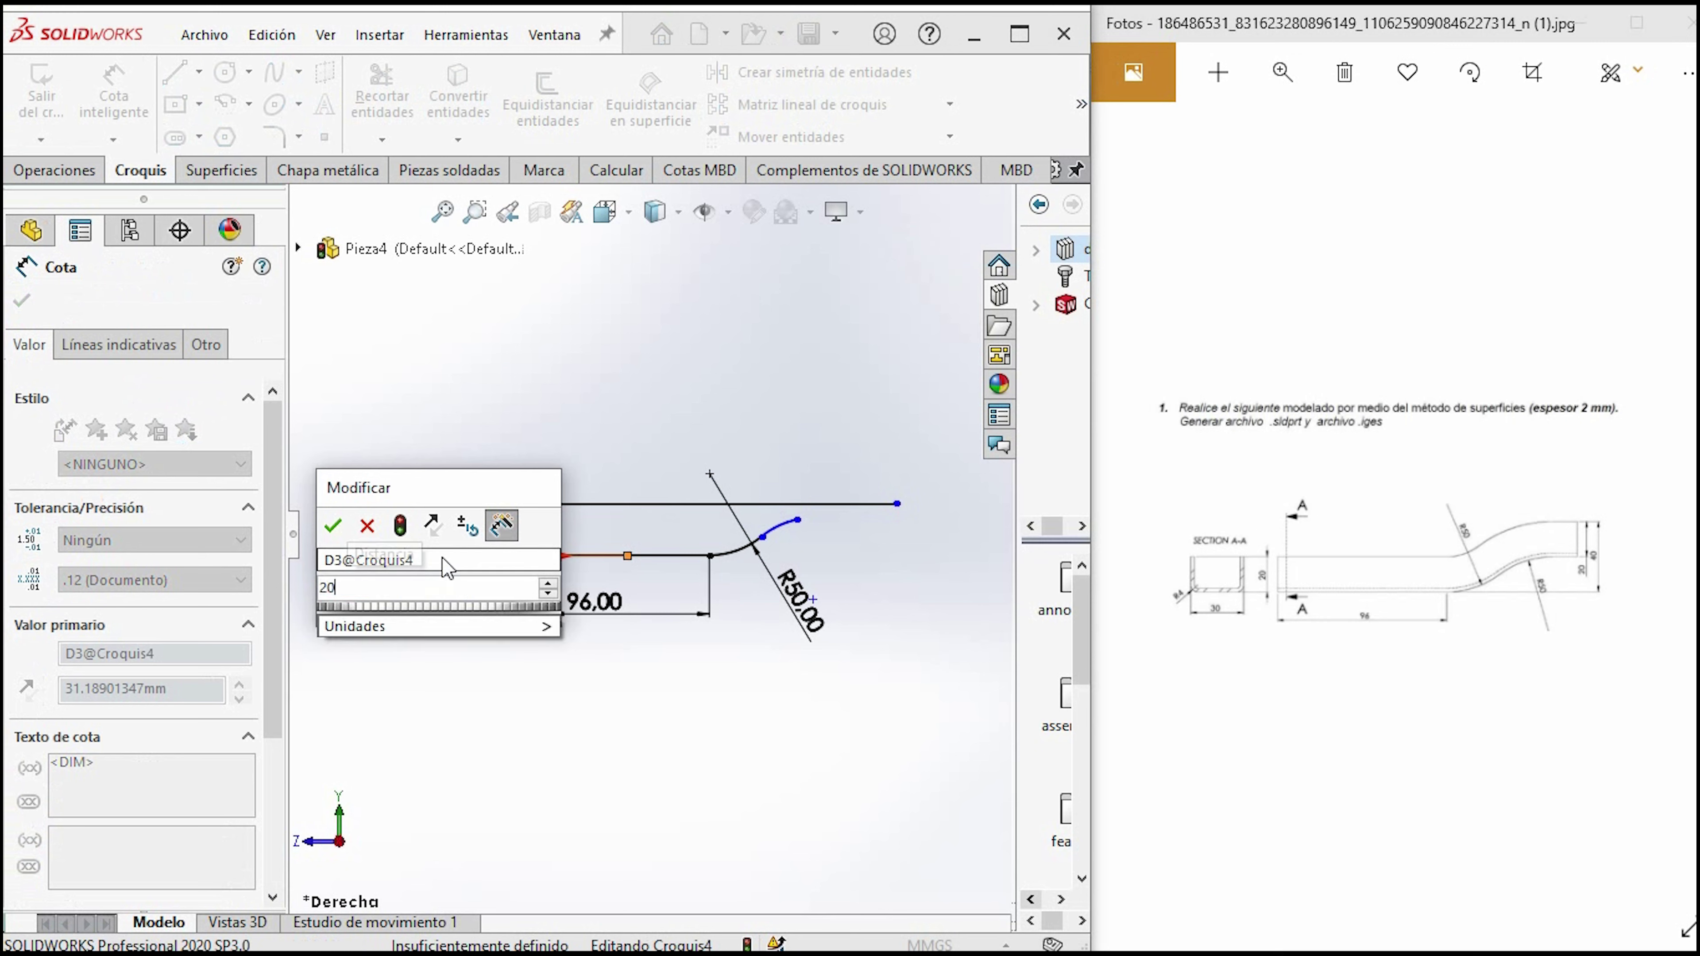
pyautogui.press('Escape')
pyautogui.doubleClick(426, 559)
pyautogui.write('20')
pyautogui.press('Return')
pyautogui.press('Escape')
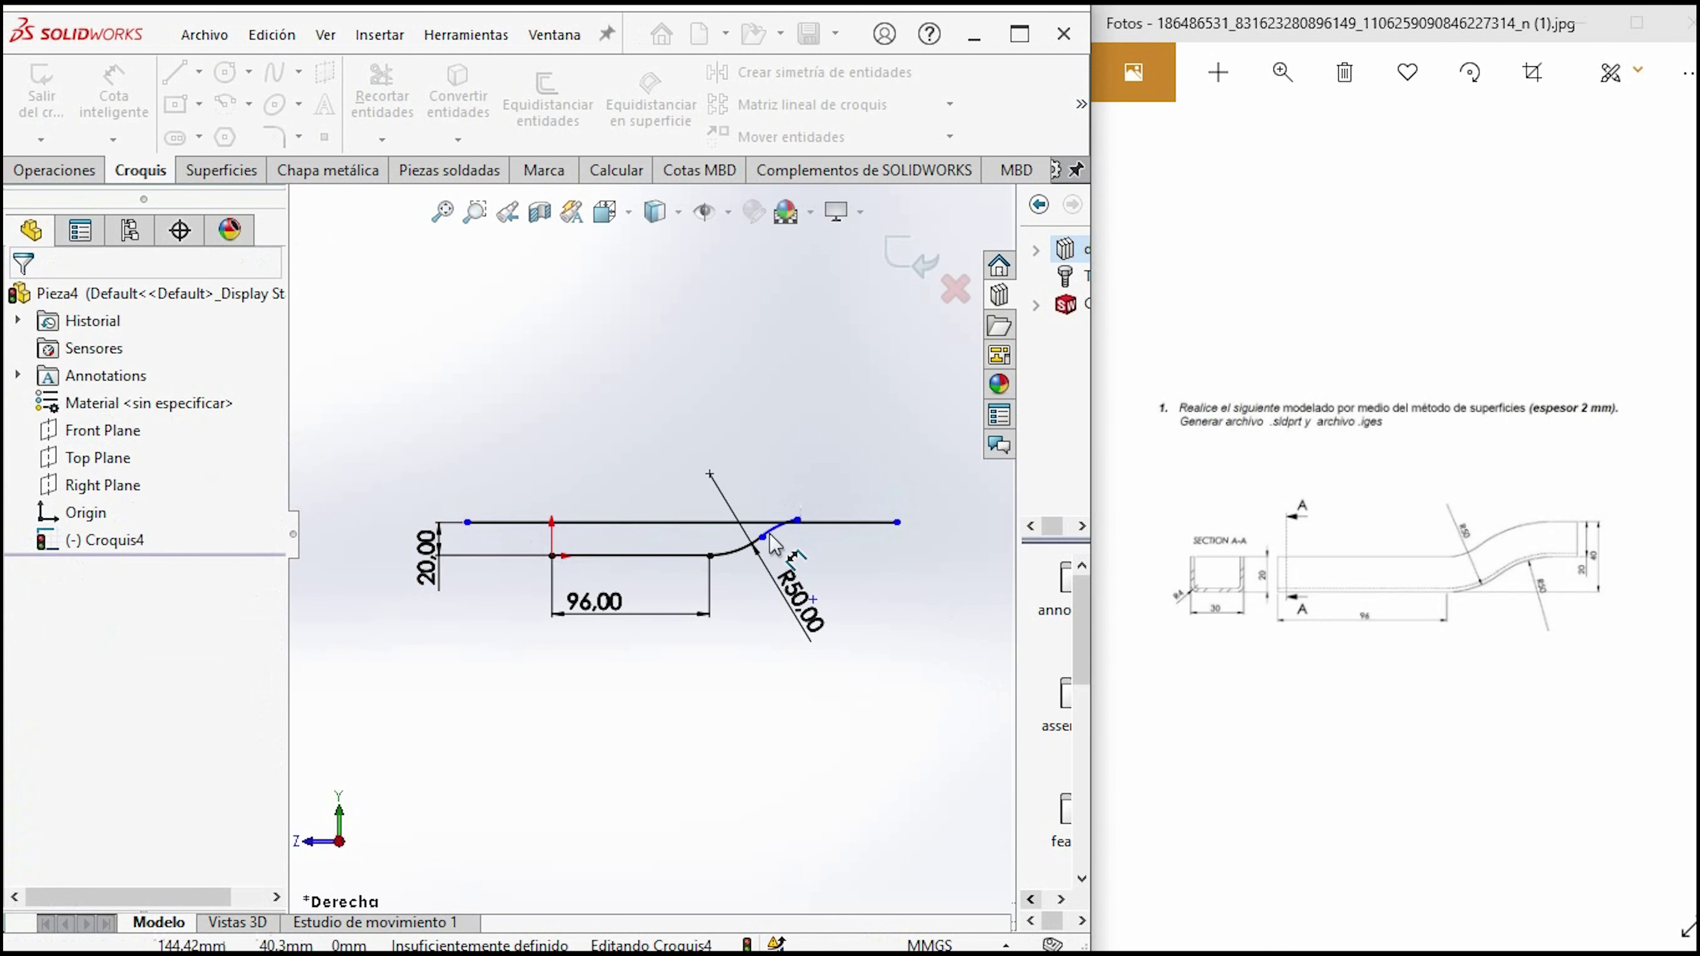
pyautogui.scroll(-1, 803, 554)
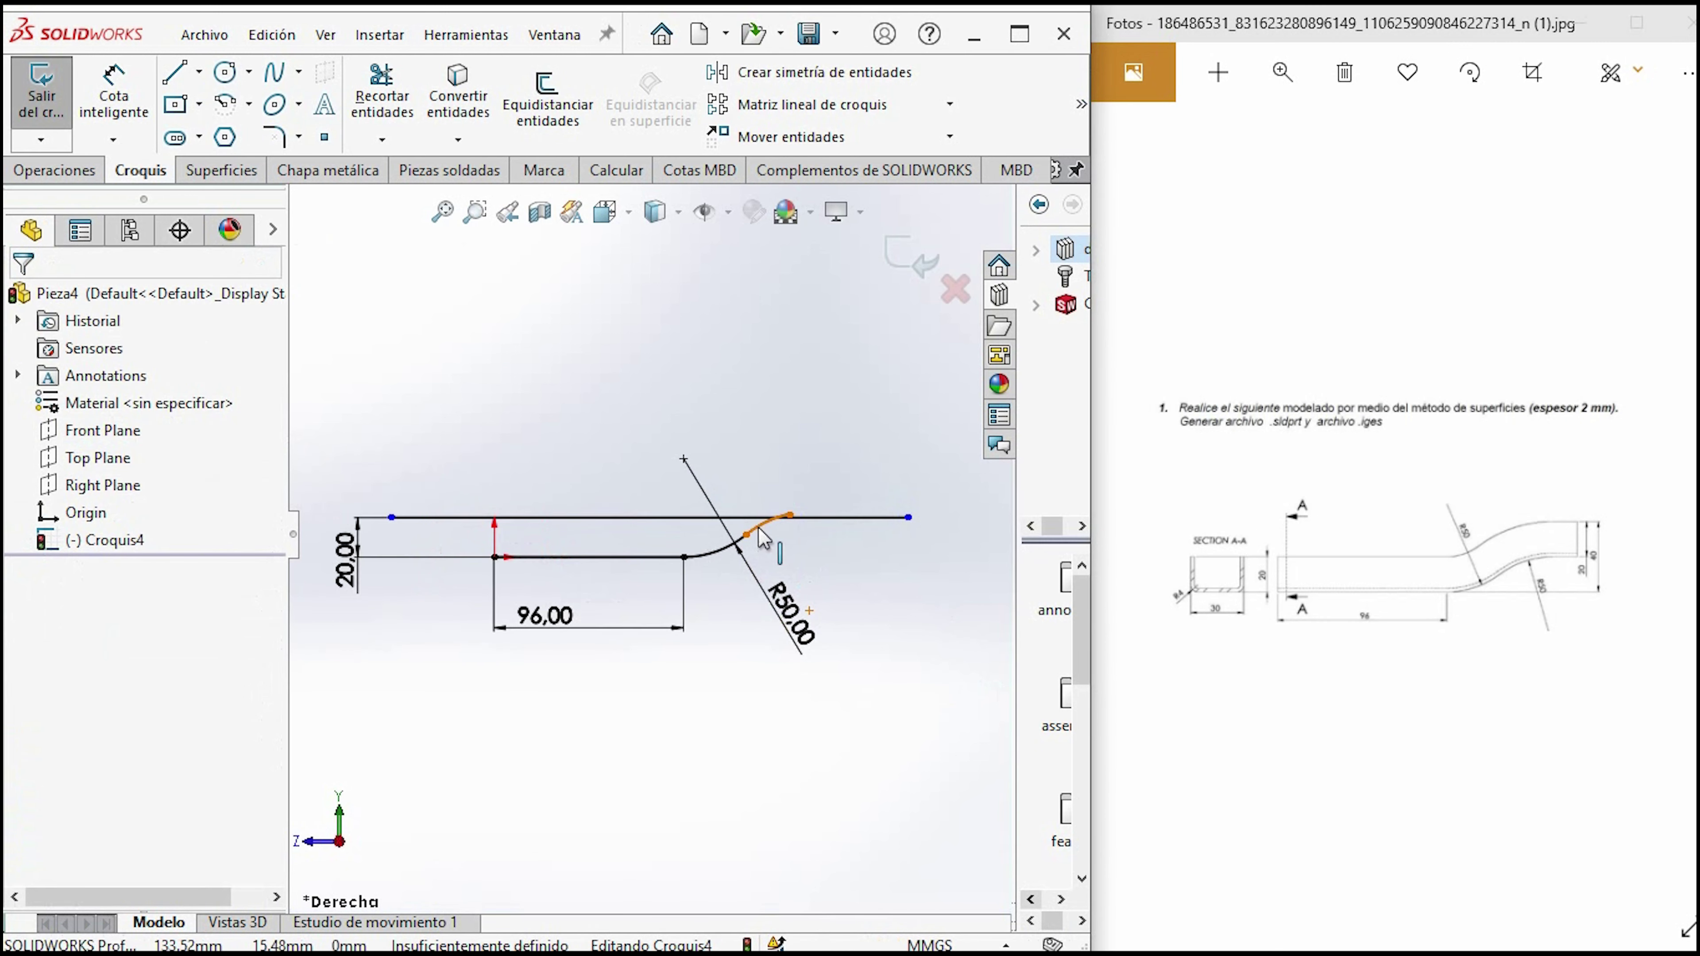
# Make the upper arc tangent to the helper line.
pyautogui.click(785, 536)
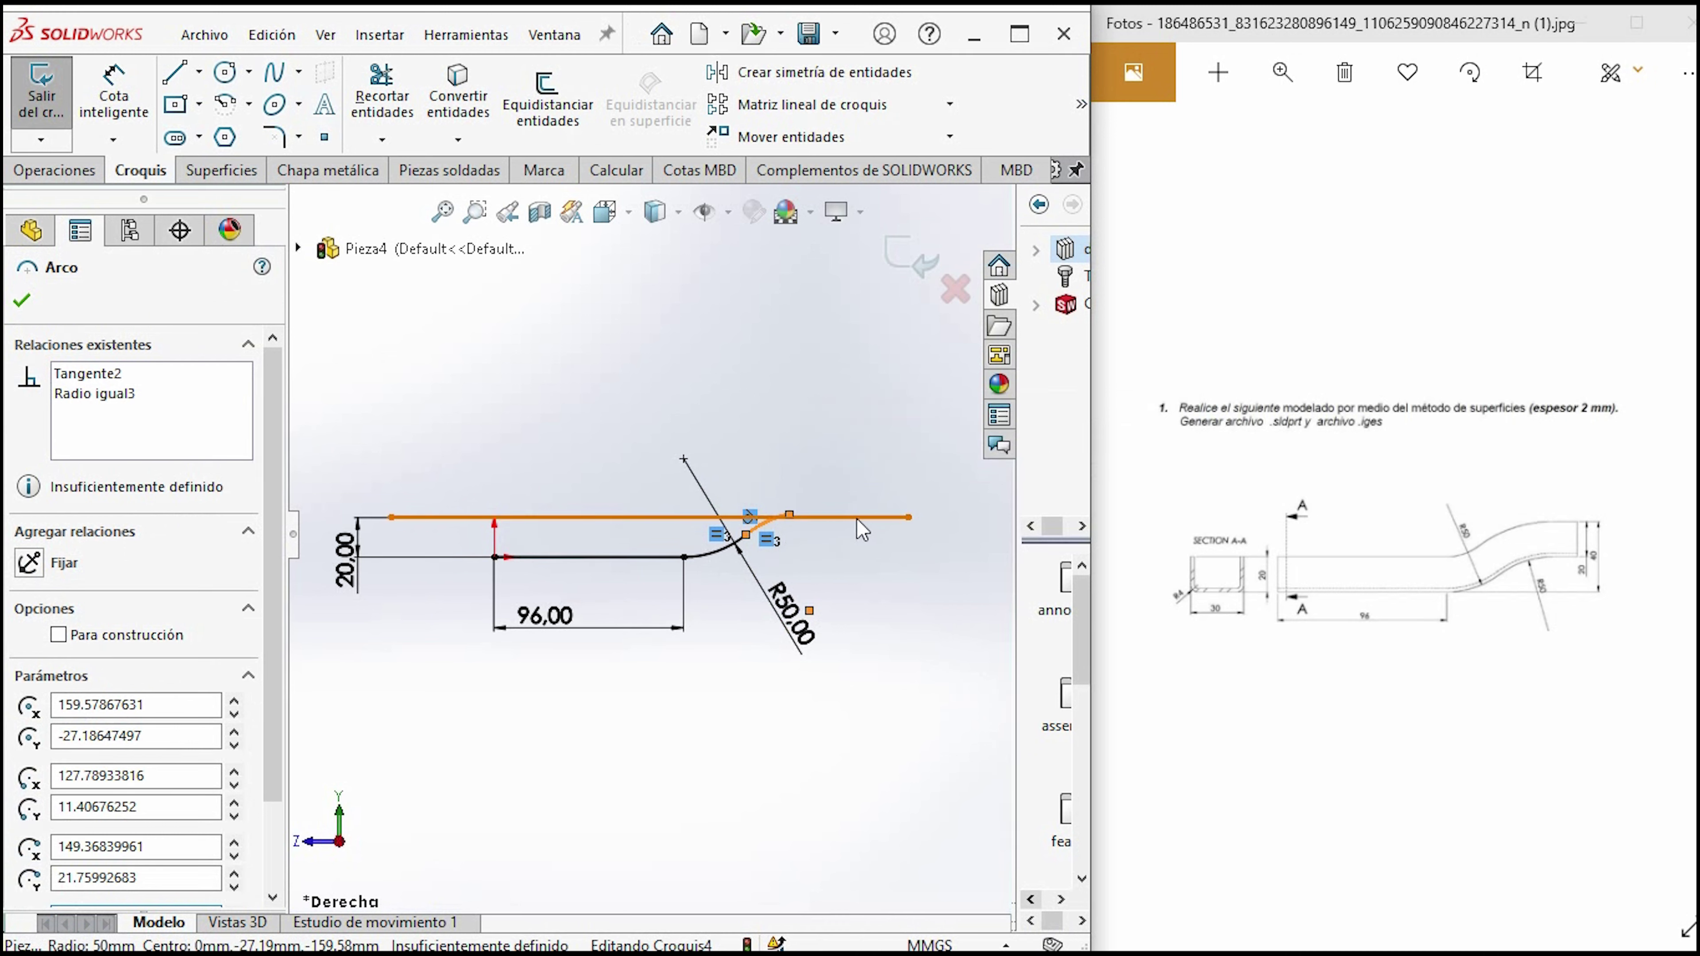
pyautogui.keyDown('ctrl'); pyautogui.click(842, 518); pyautogui.keyUp('ctrl')
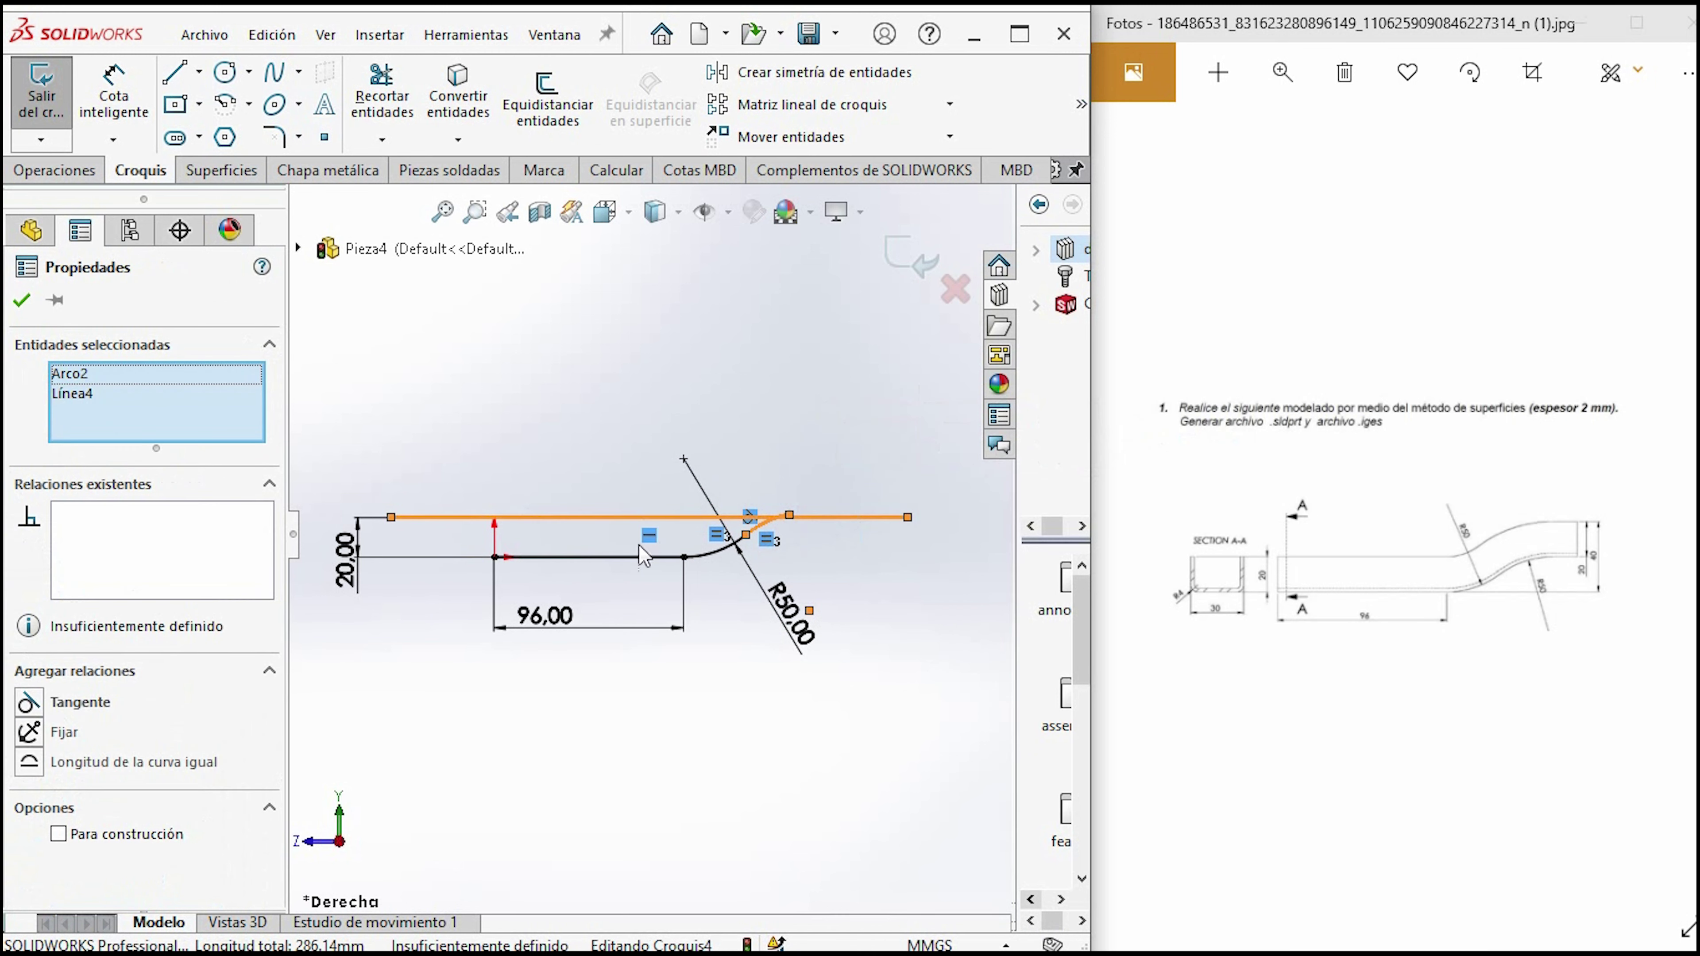
pyautogui.click(28, 702)
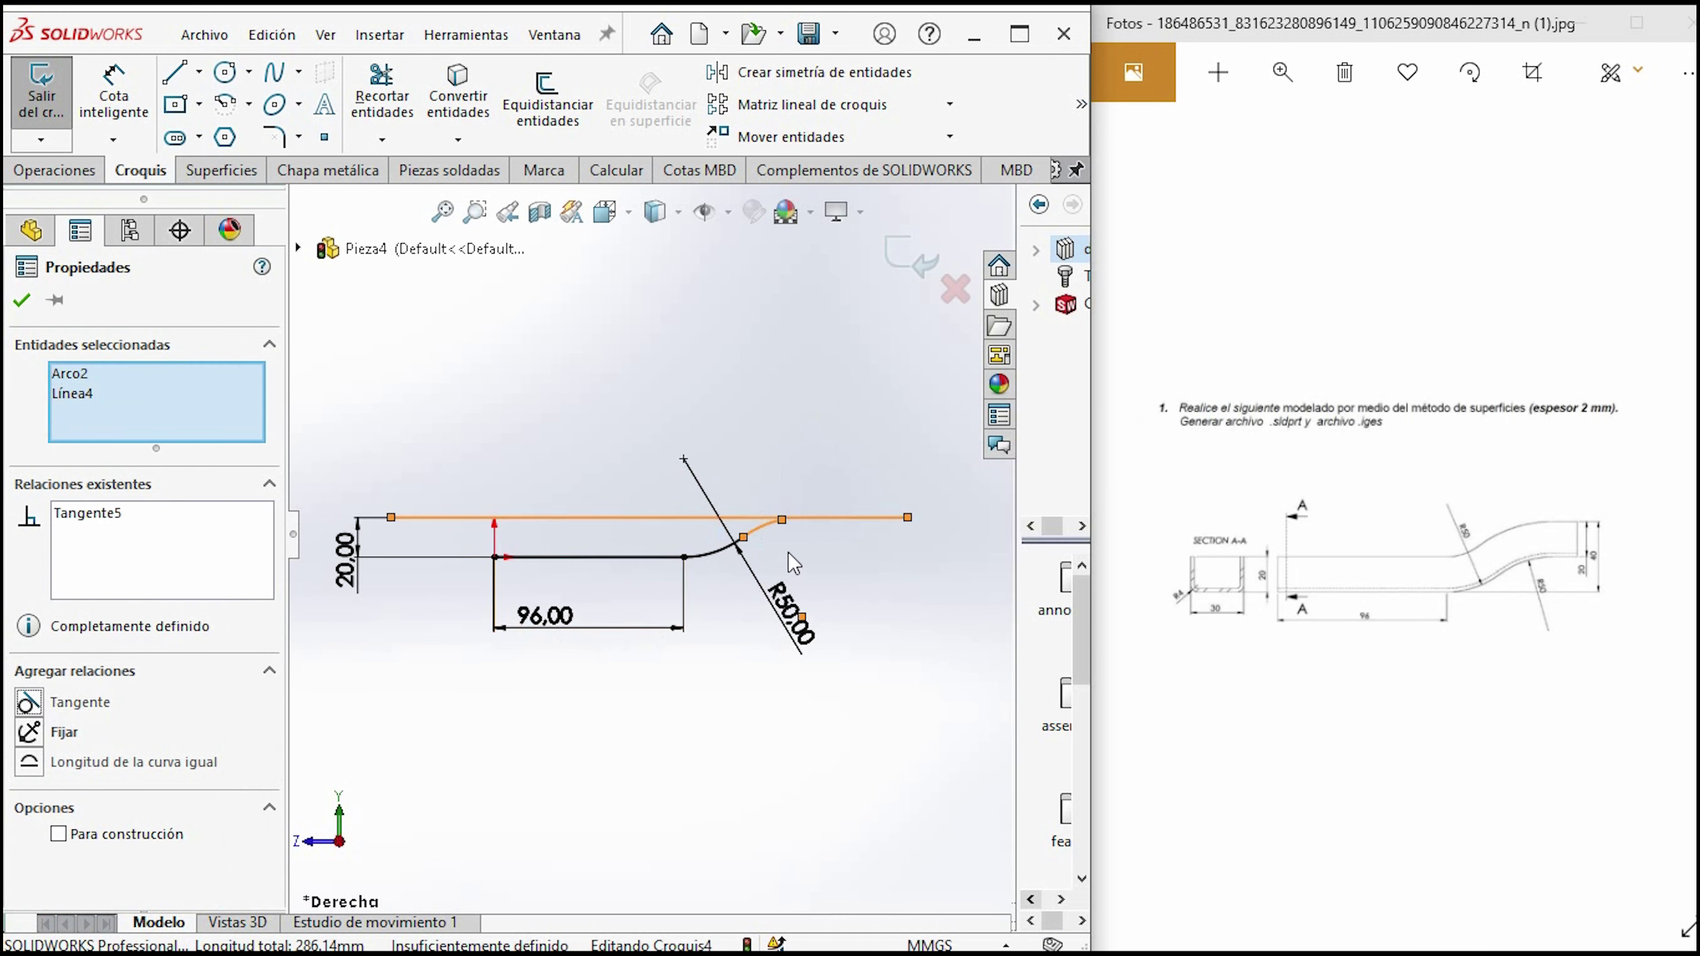
pyautogui.scroll(-2, 646, 593)
pyautogui.scroll(2, 645, 592)
# Cancel the unfinished dimension and delete the helper line, confirming with Sí.
pyautogui.click(114, 97)
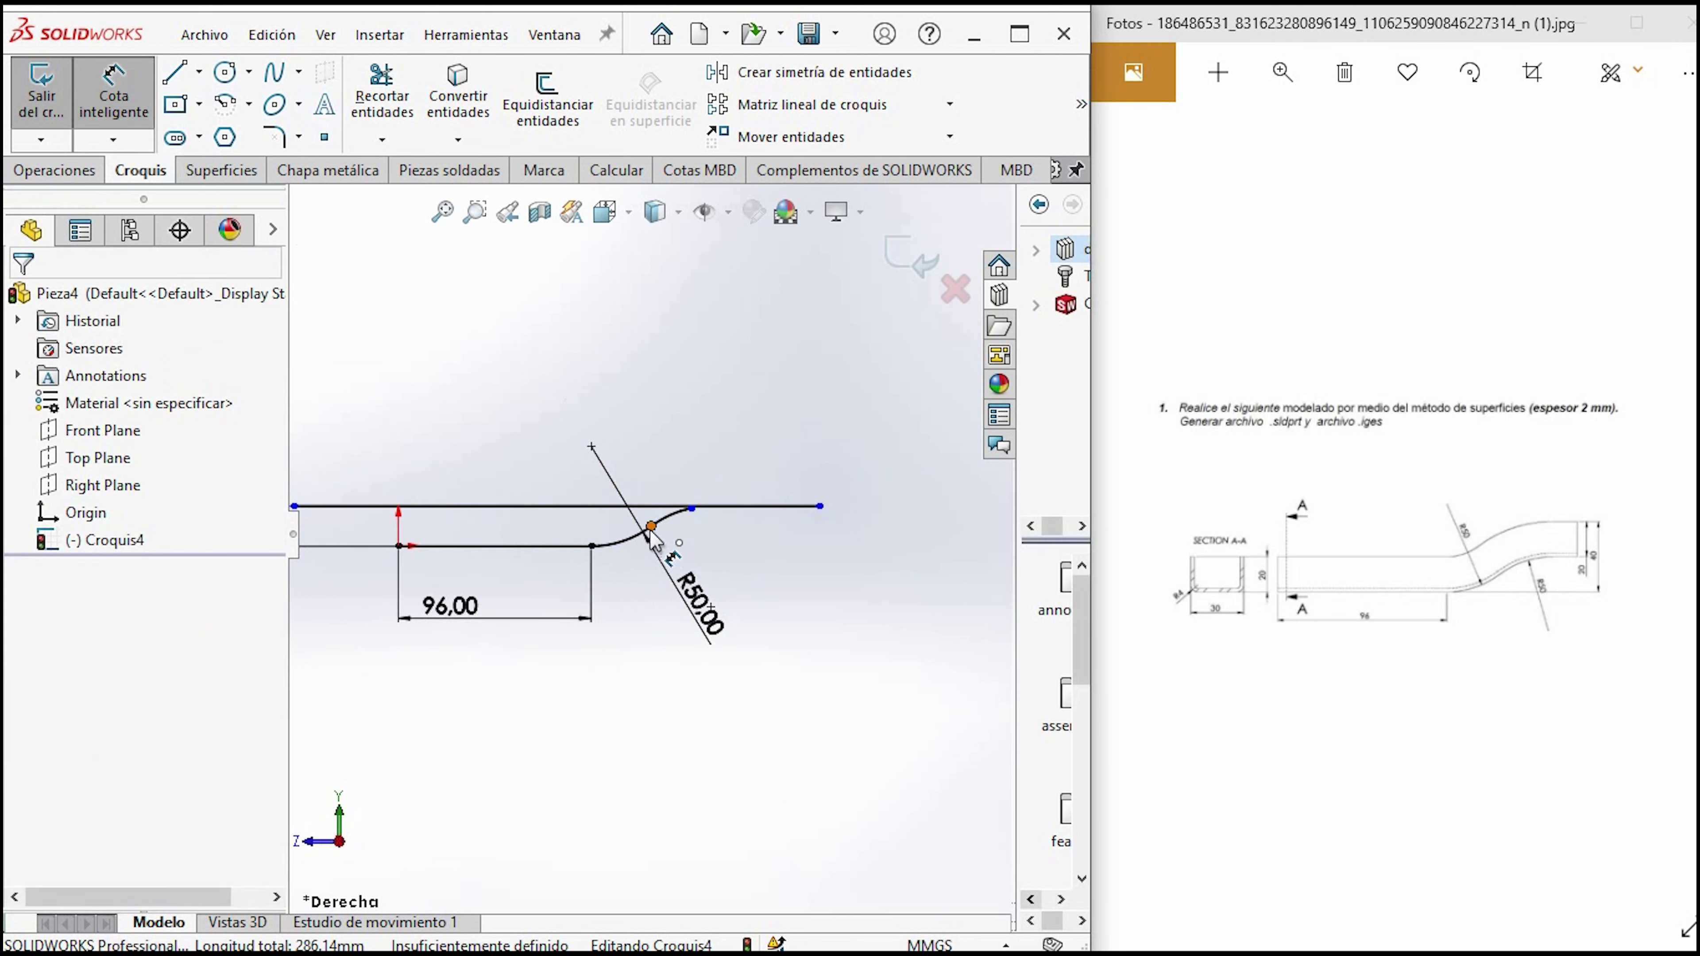
pyautogui.click(592, 546)
pyautogui.click(820, 507)
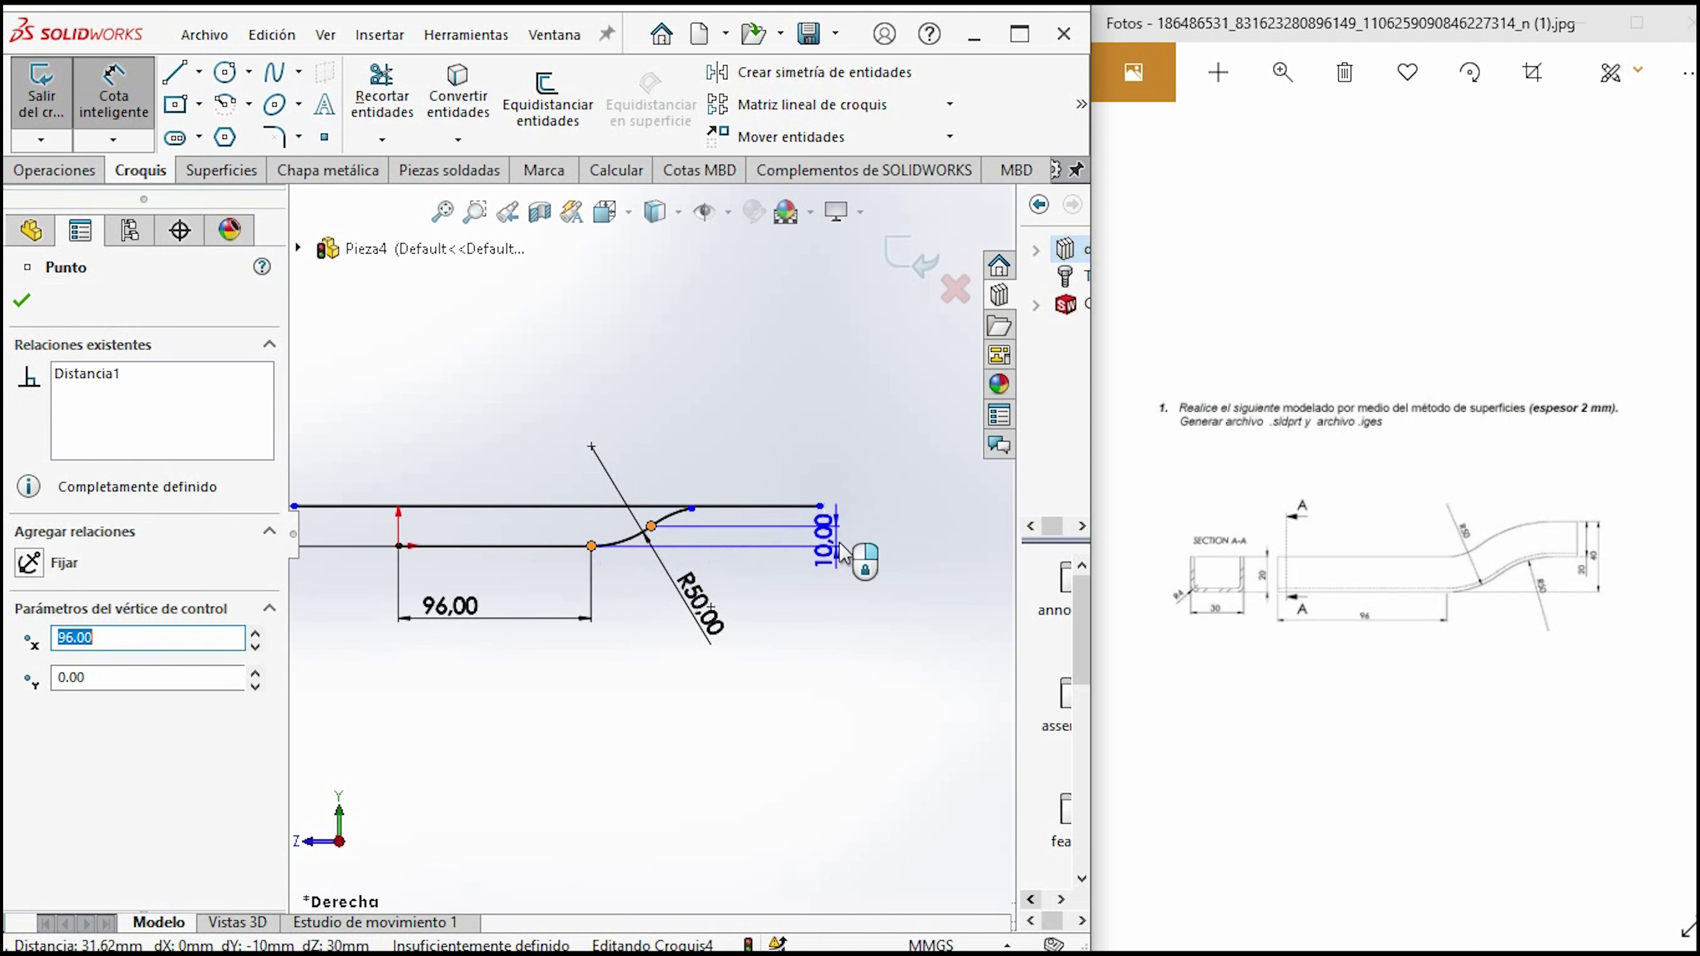
pyautogui.press('Escape')
pyautogui.press('Escape')
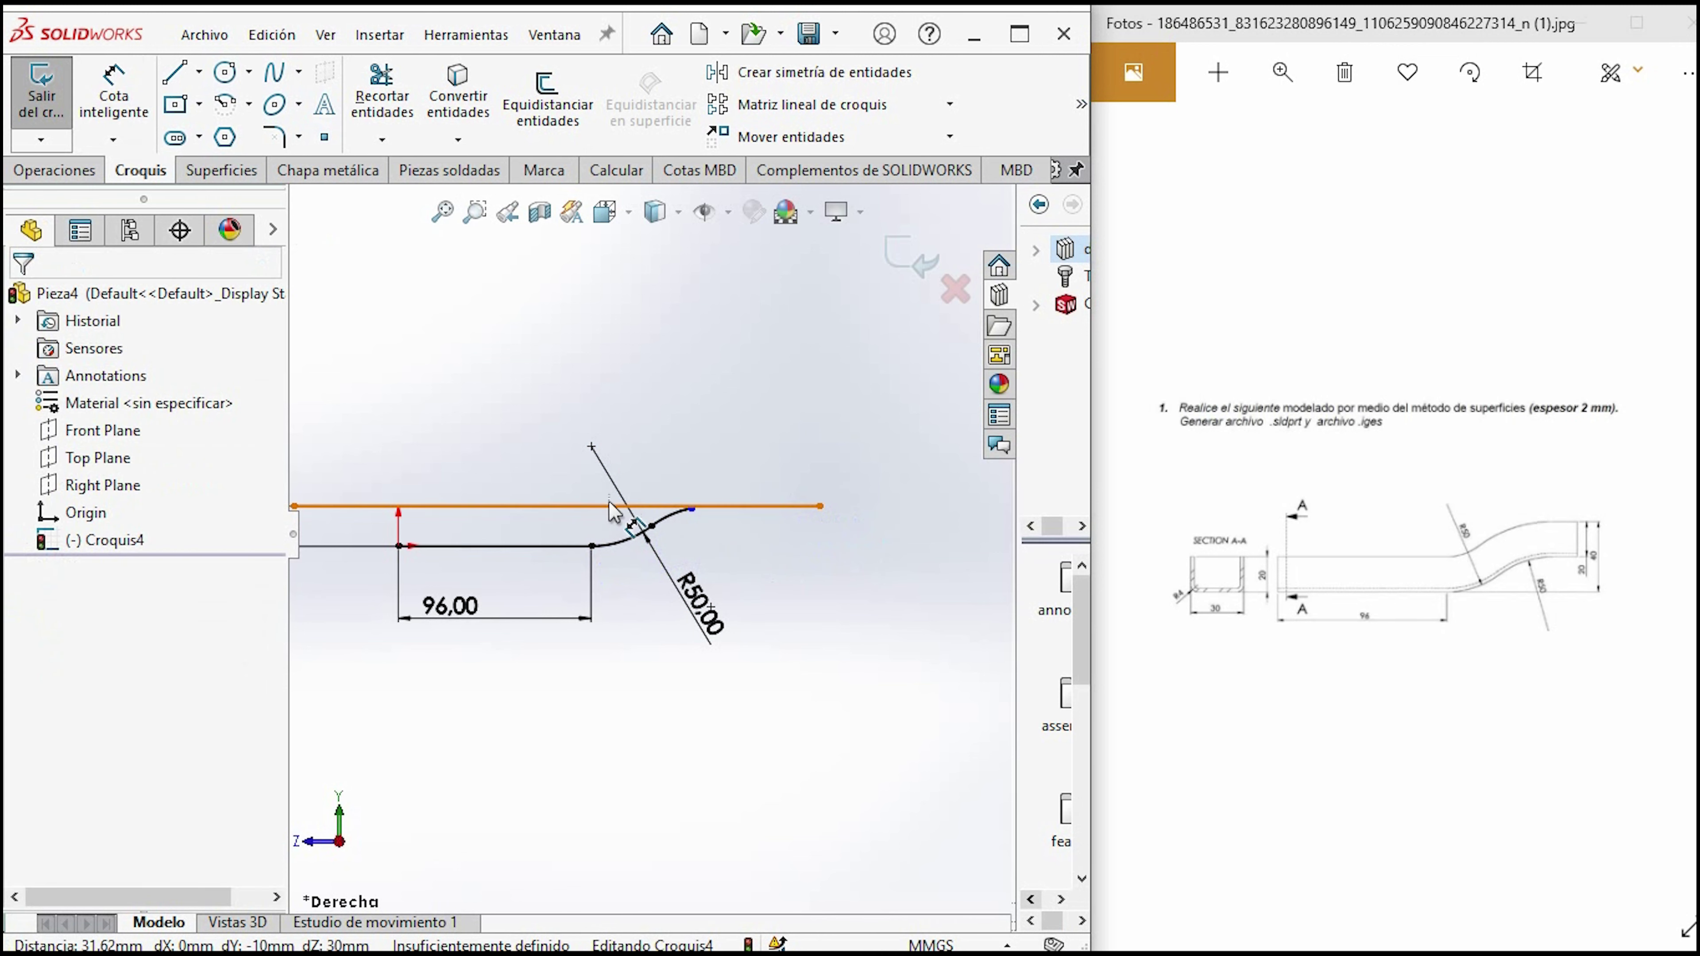
pyautogui.click(609, 507)
pyautogui.press('Delete')
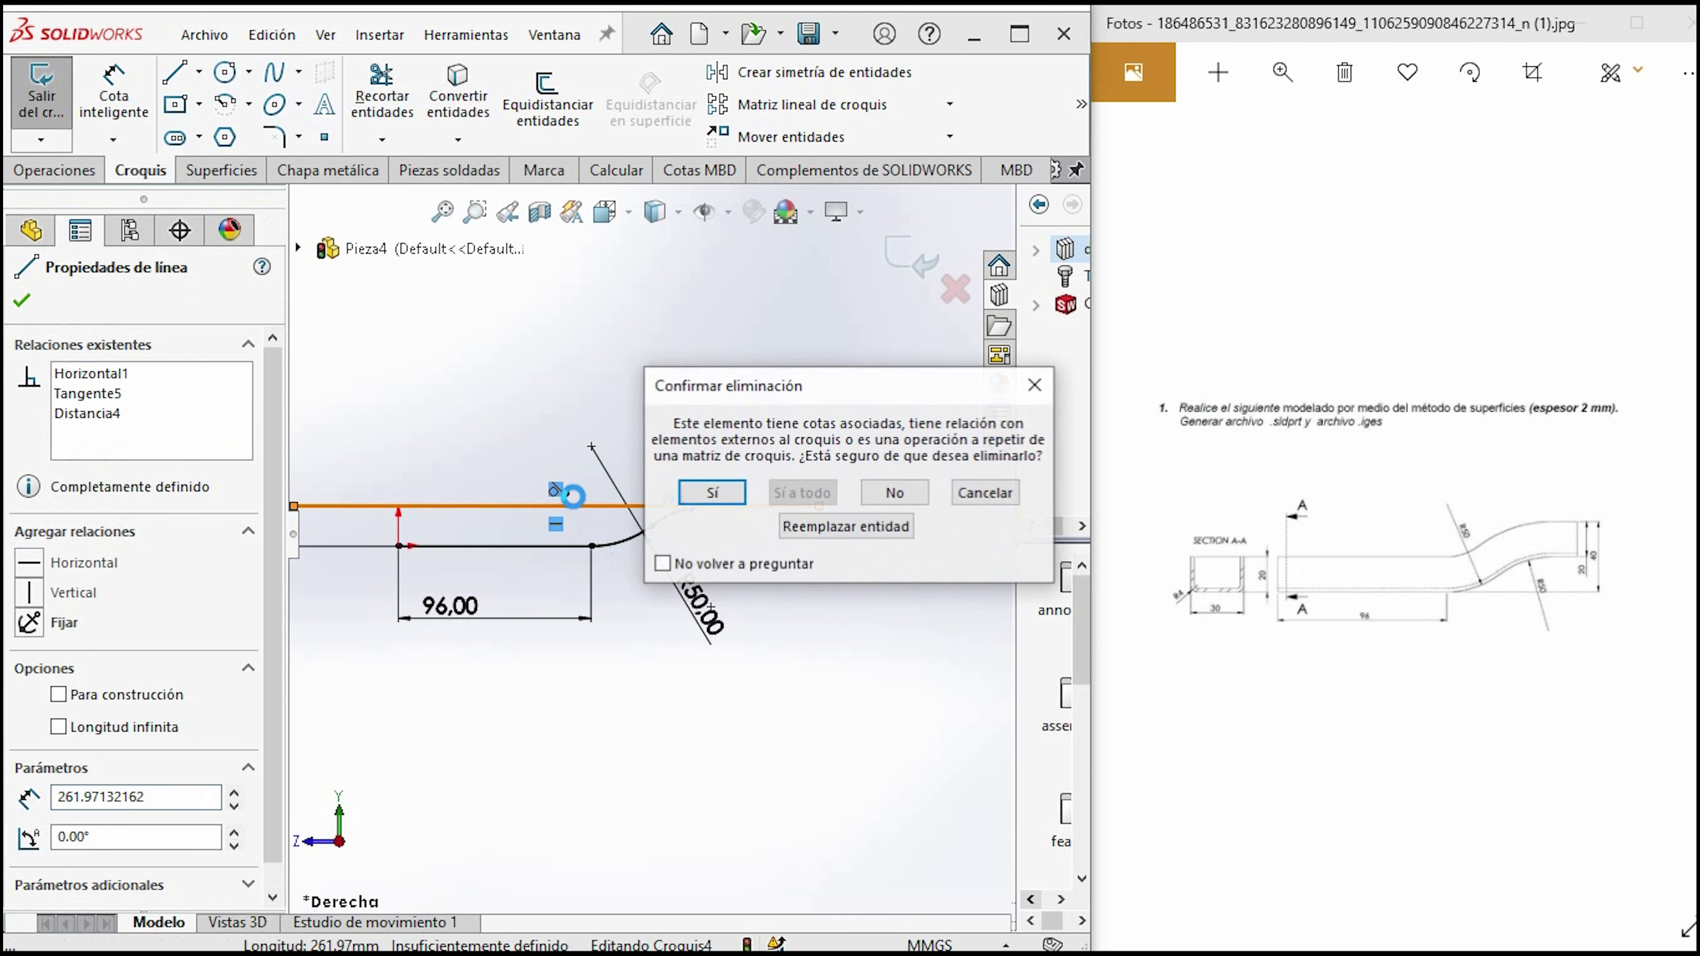
pyautogui.click(712, 493)
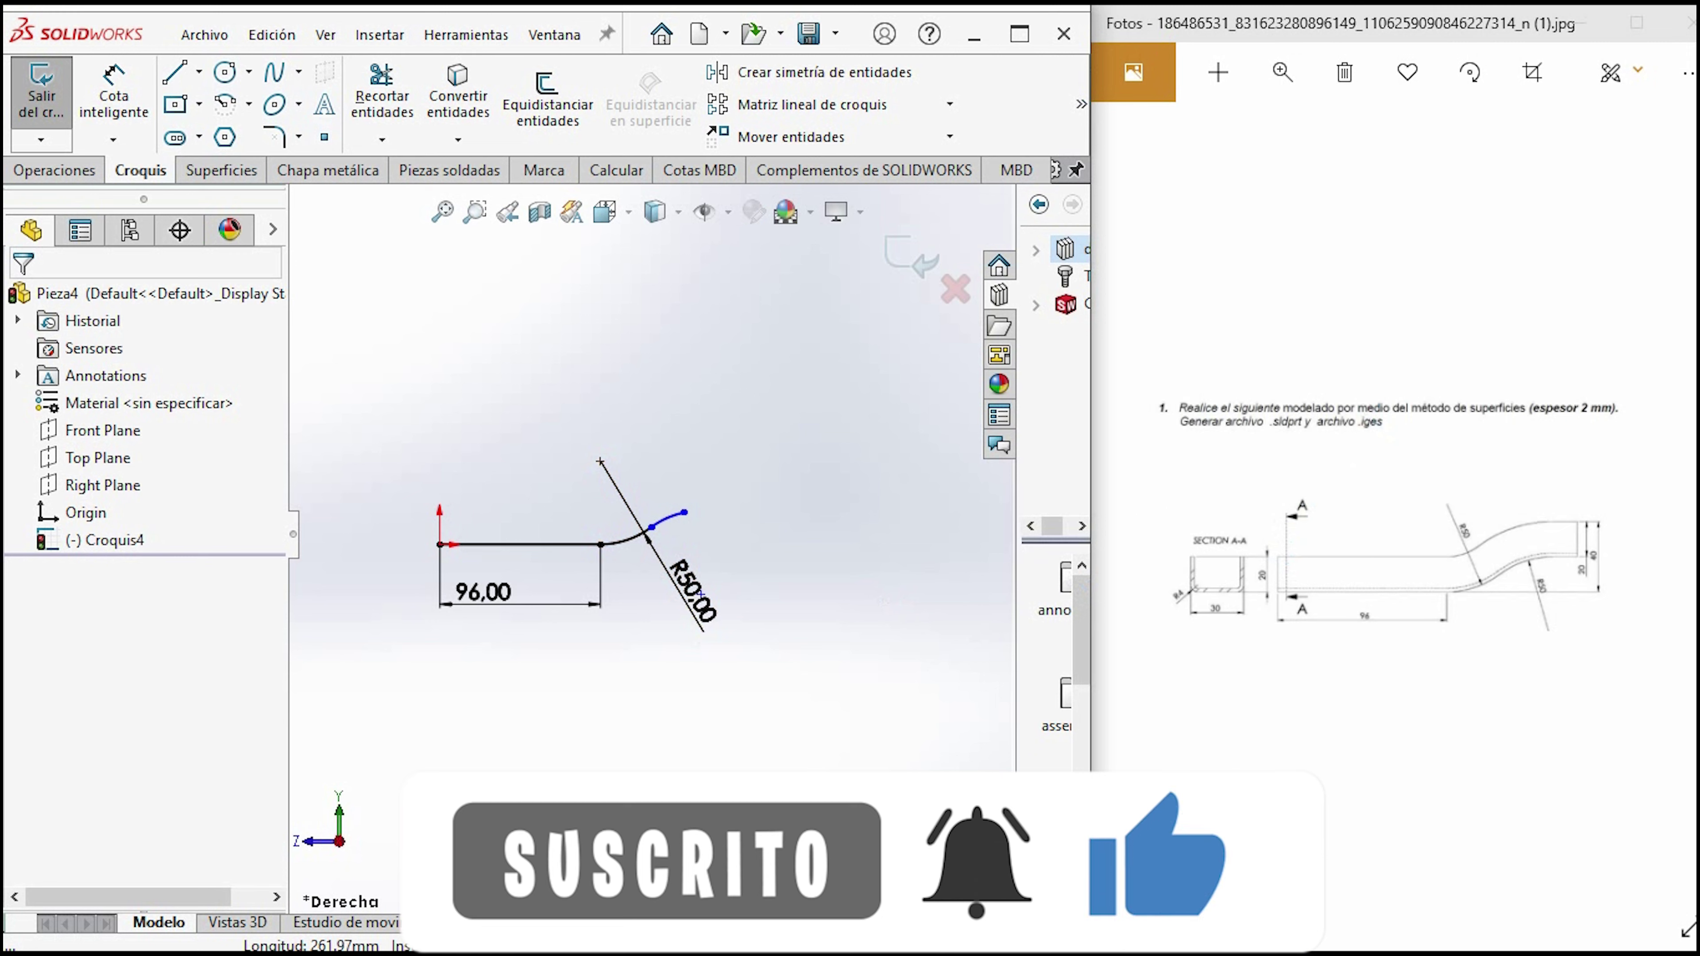
pyautogui.click(102, 429)
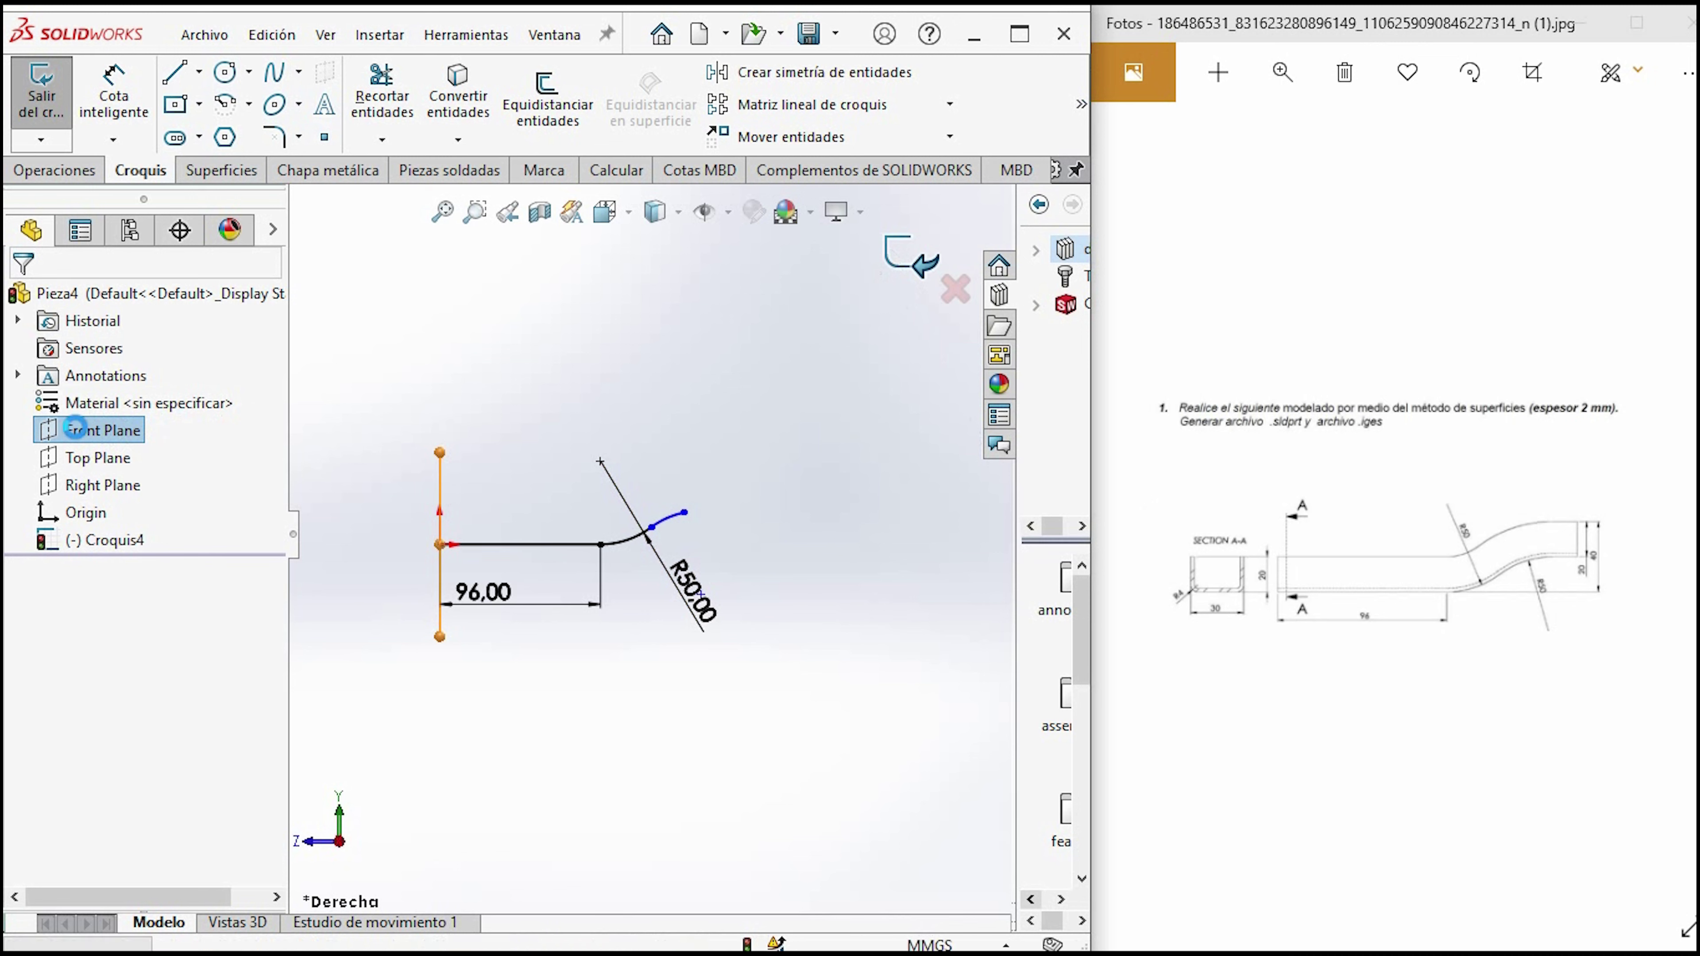
# On the Front Plane, sketch an open three-line U profile with its bottom-left corner at the origin.
pyautogui.click(90, 432)
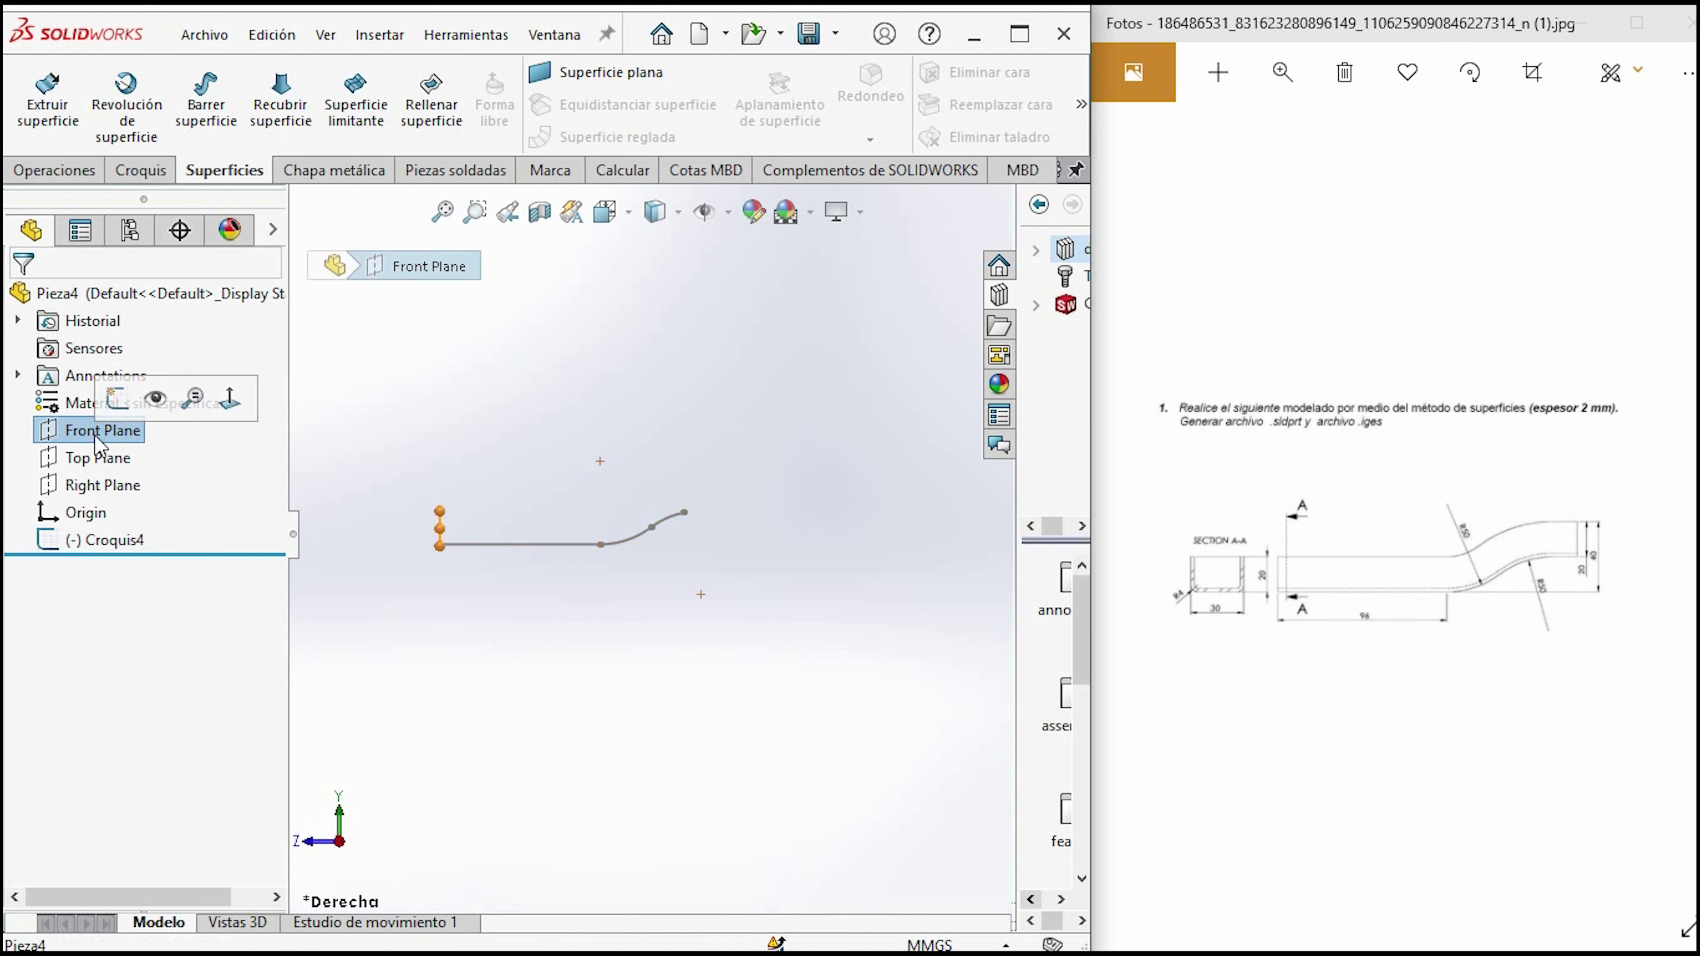
pyautogui.click(119, 412)
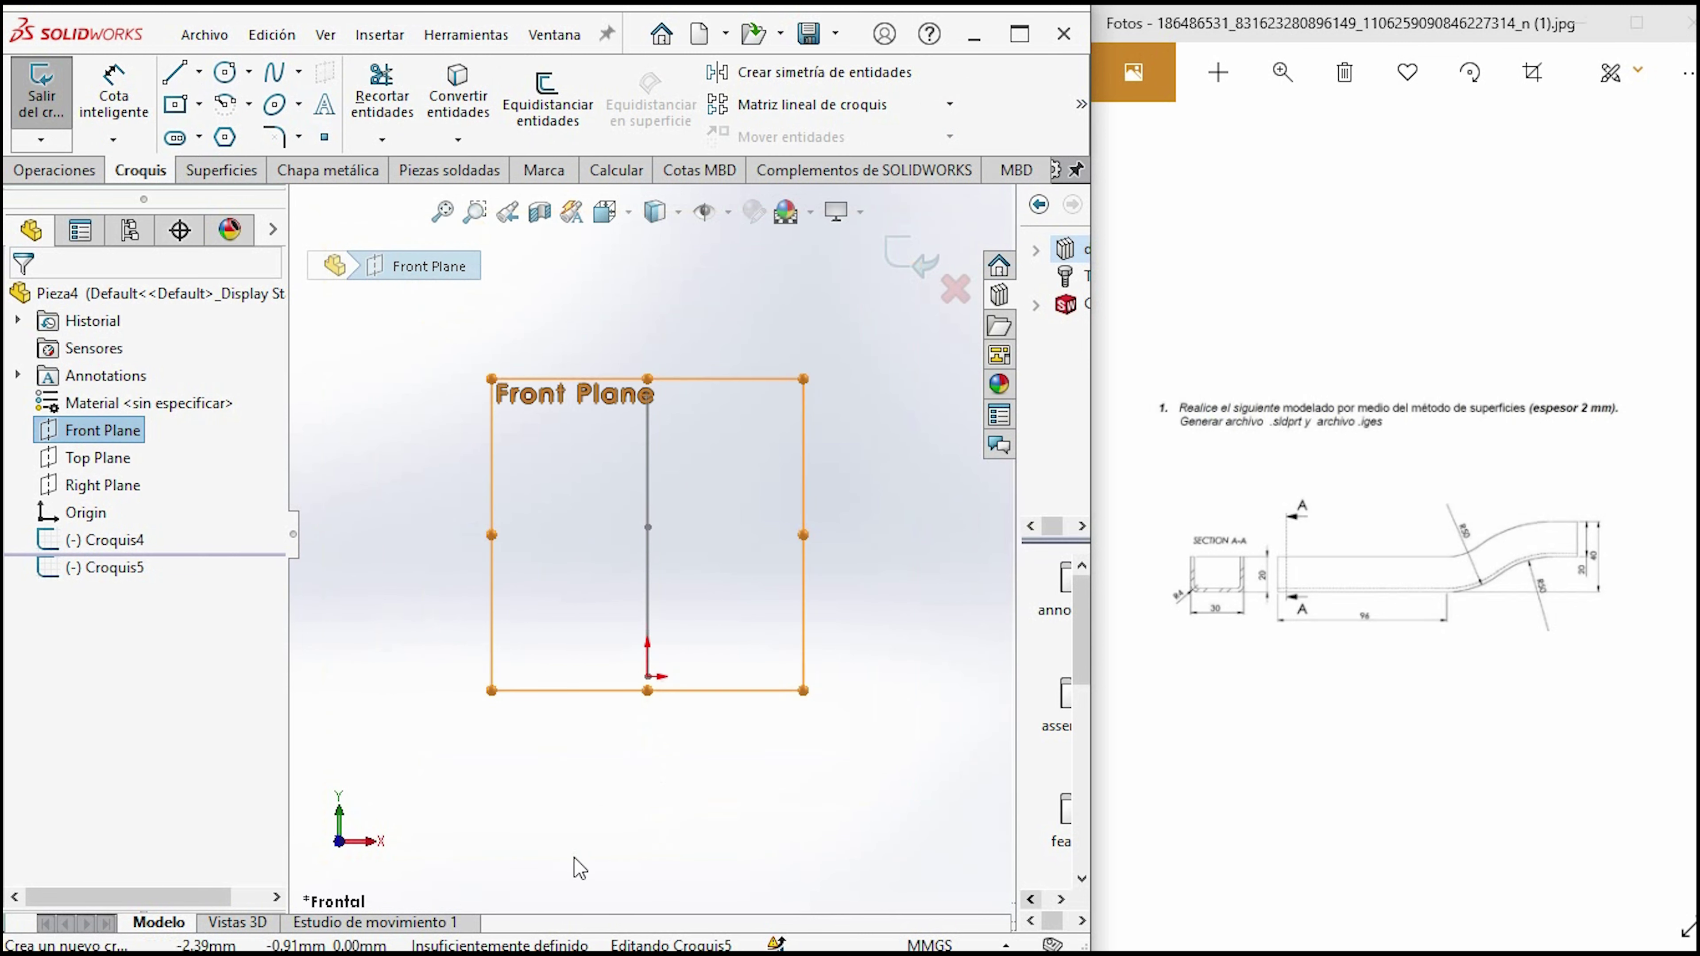
pyautogui.click(174, 72)
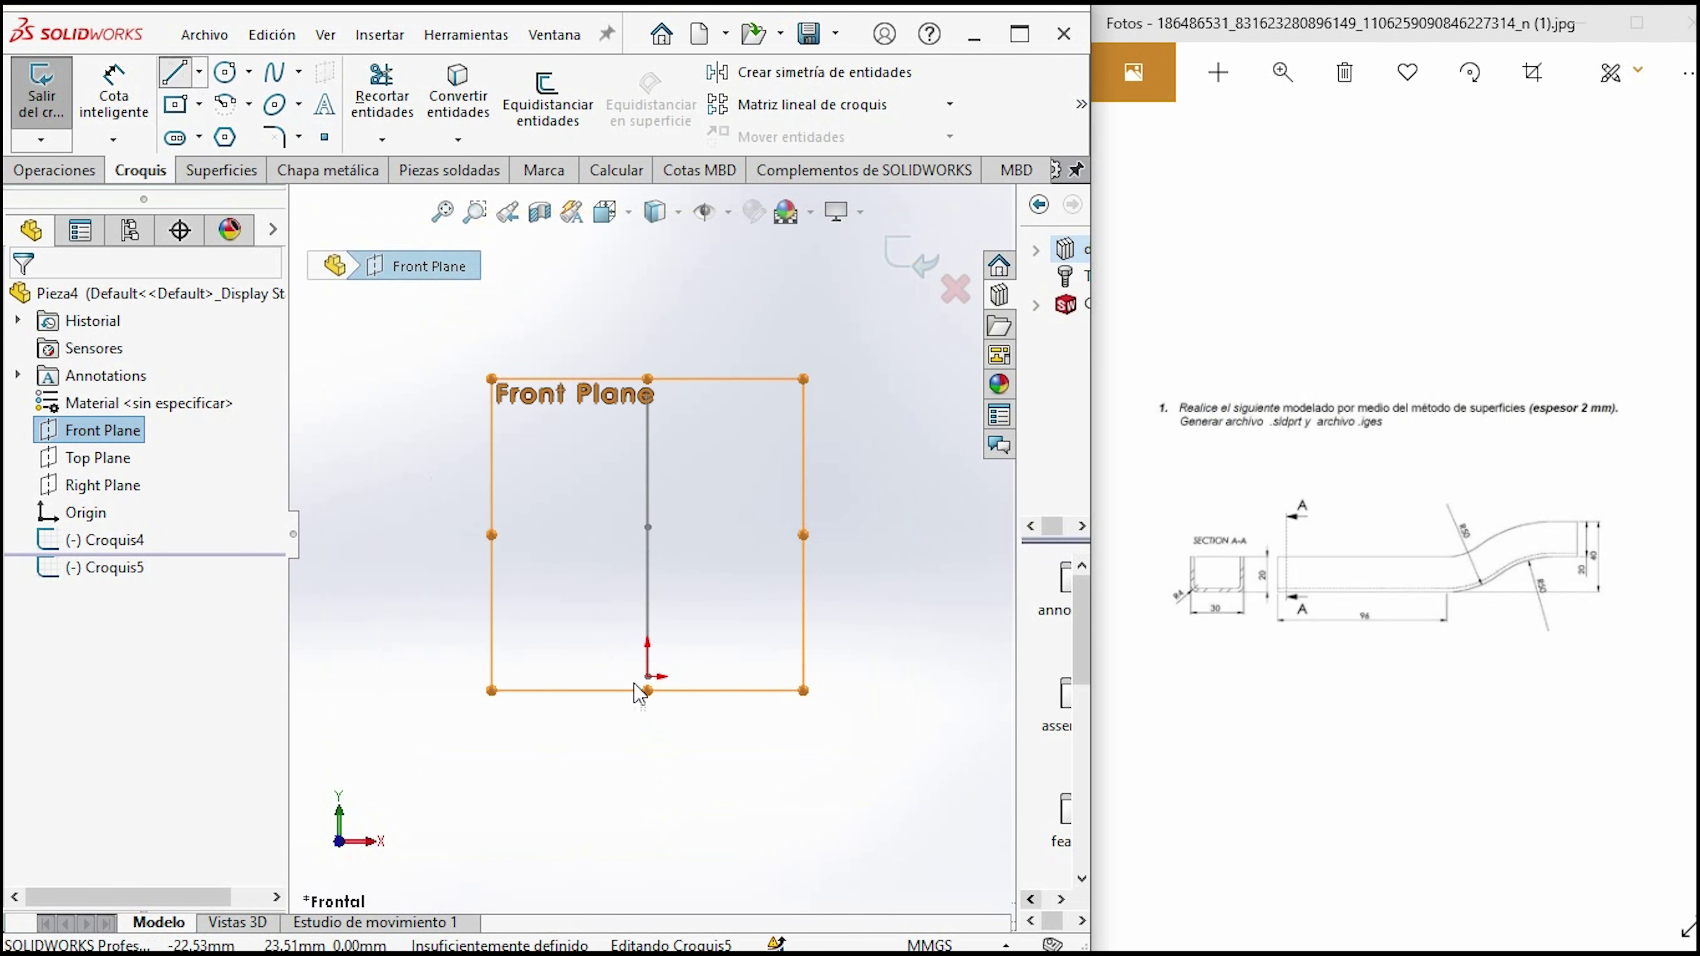
pyautogui.click(661, 577)
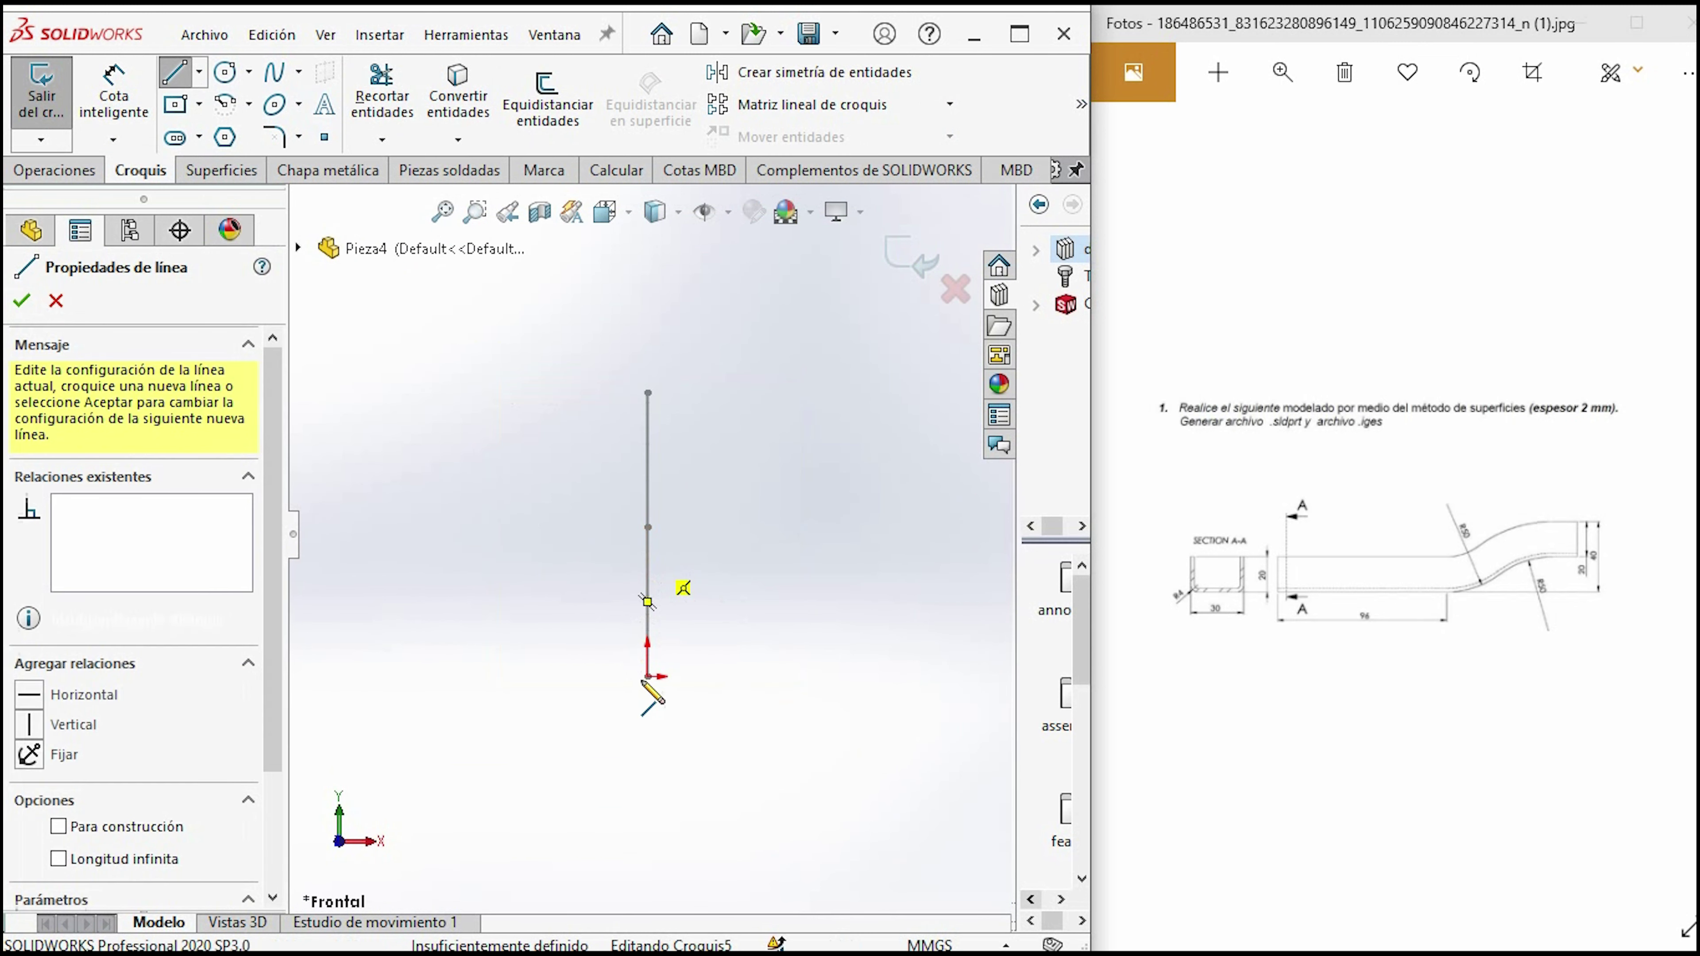
pyautogui.click(647, 677)
pyautogui.click(806, 676)
pyautogui.click(806, 556)
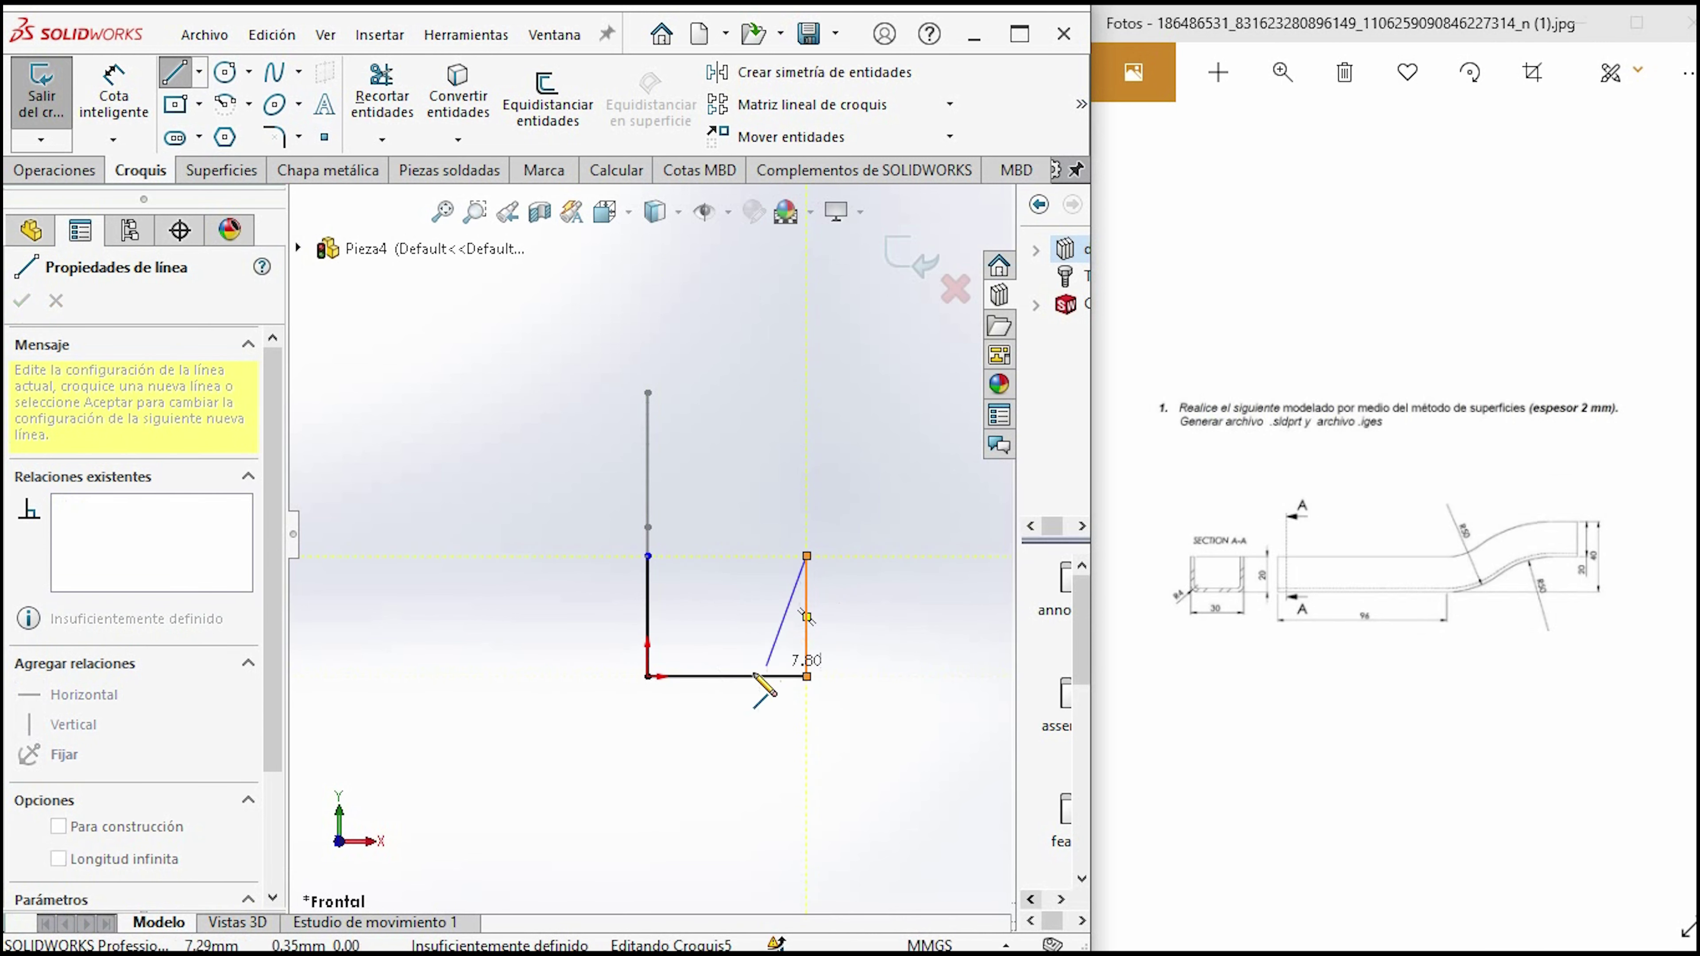
pyautogui.press('Escape')
pyautogui.click(113, 91)
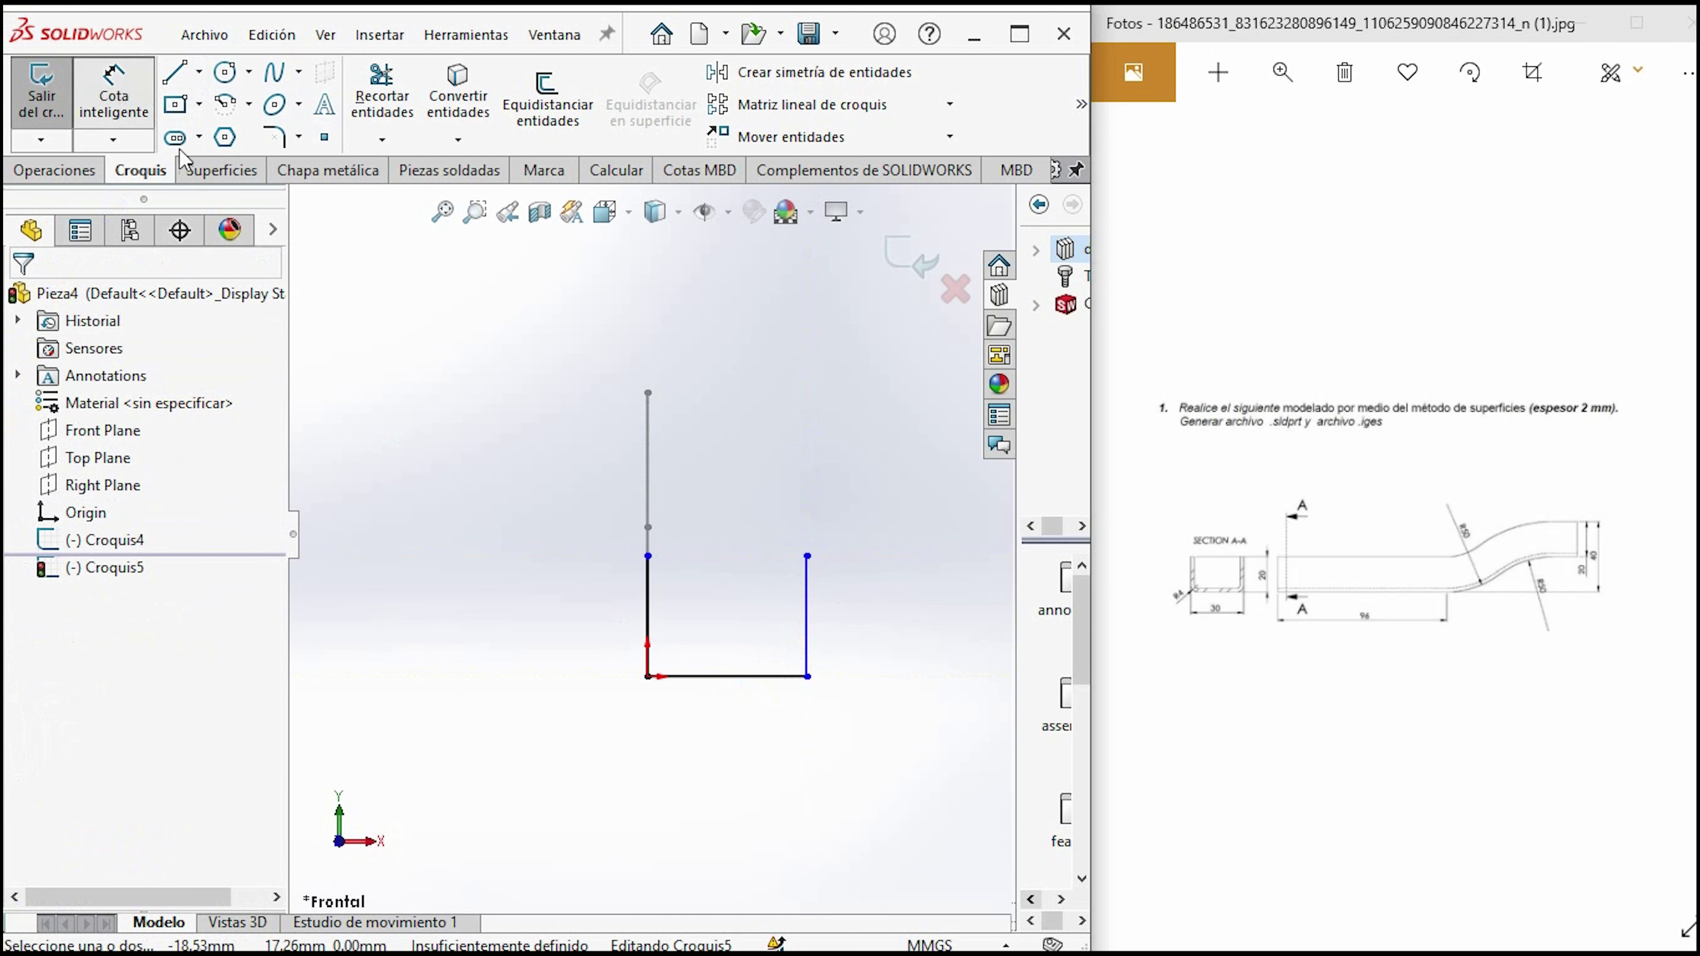
pyautogui.click(712, 686)
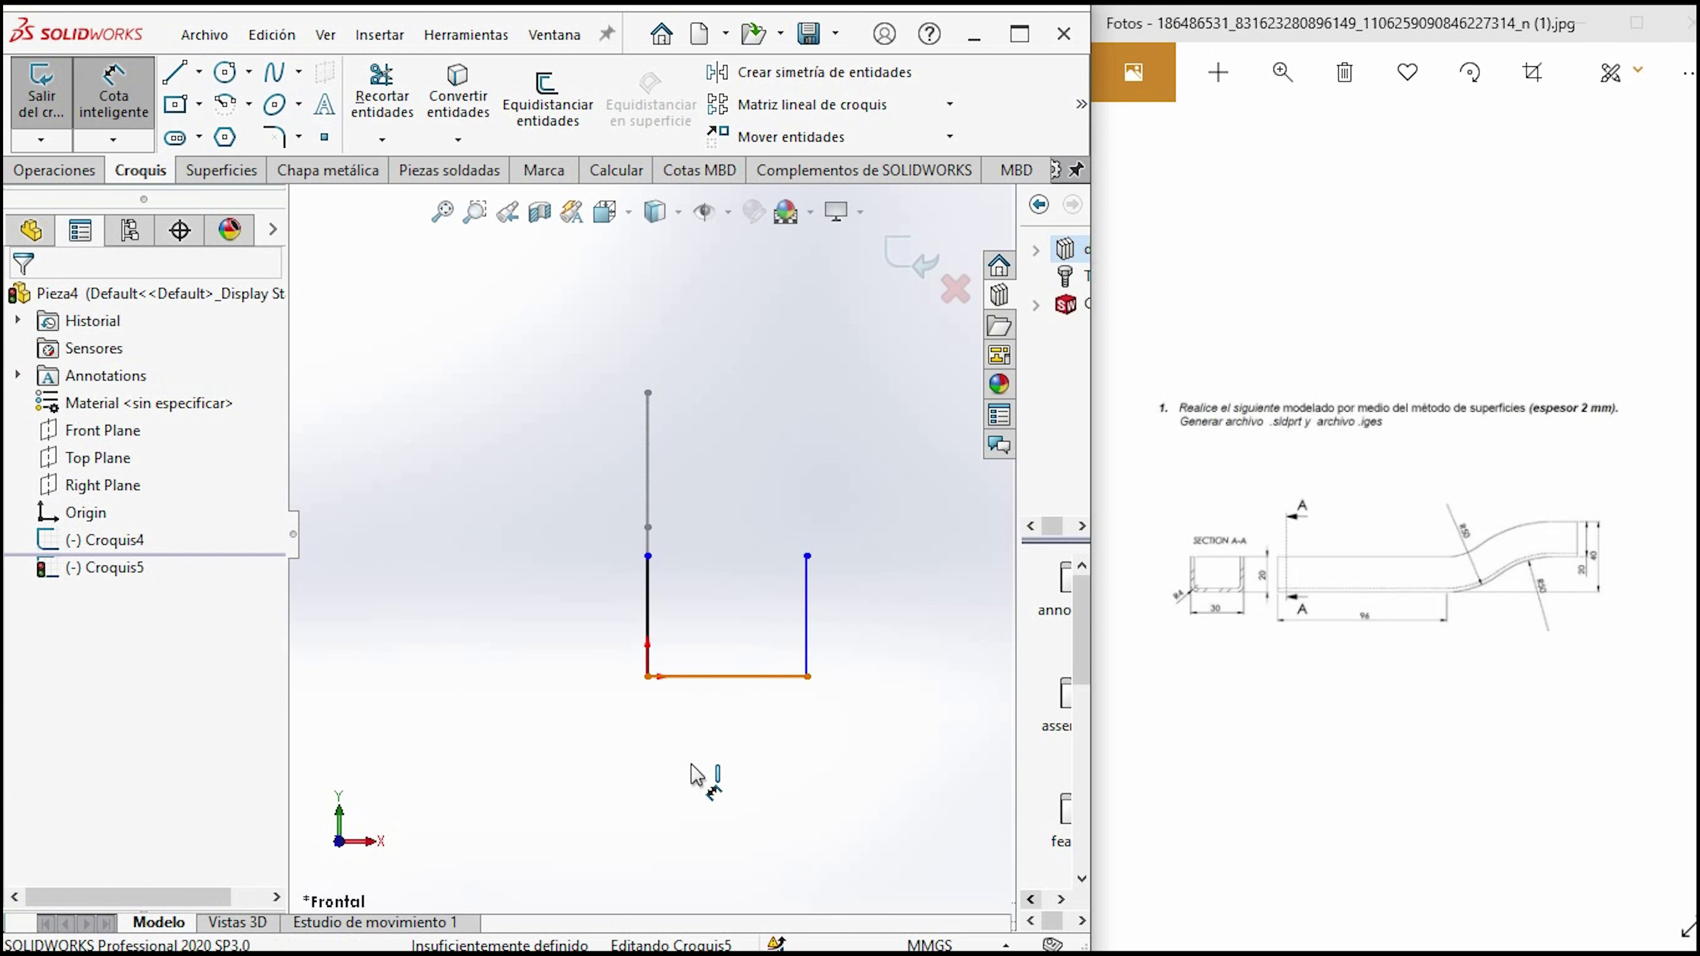
# Dimension the U base to 30 mm and the left side to 20 mm.
pyautogui.click(734, 758)
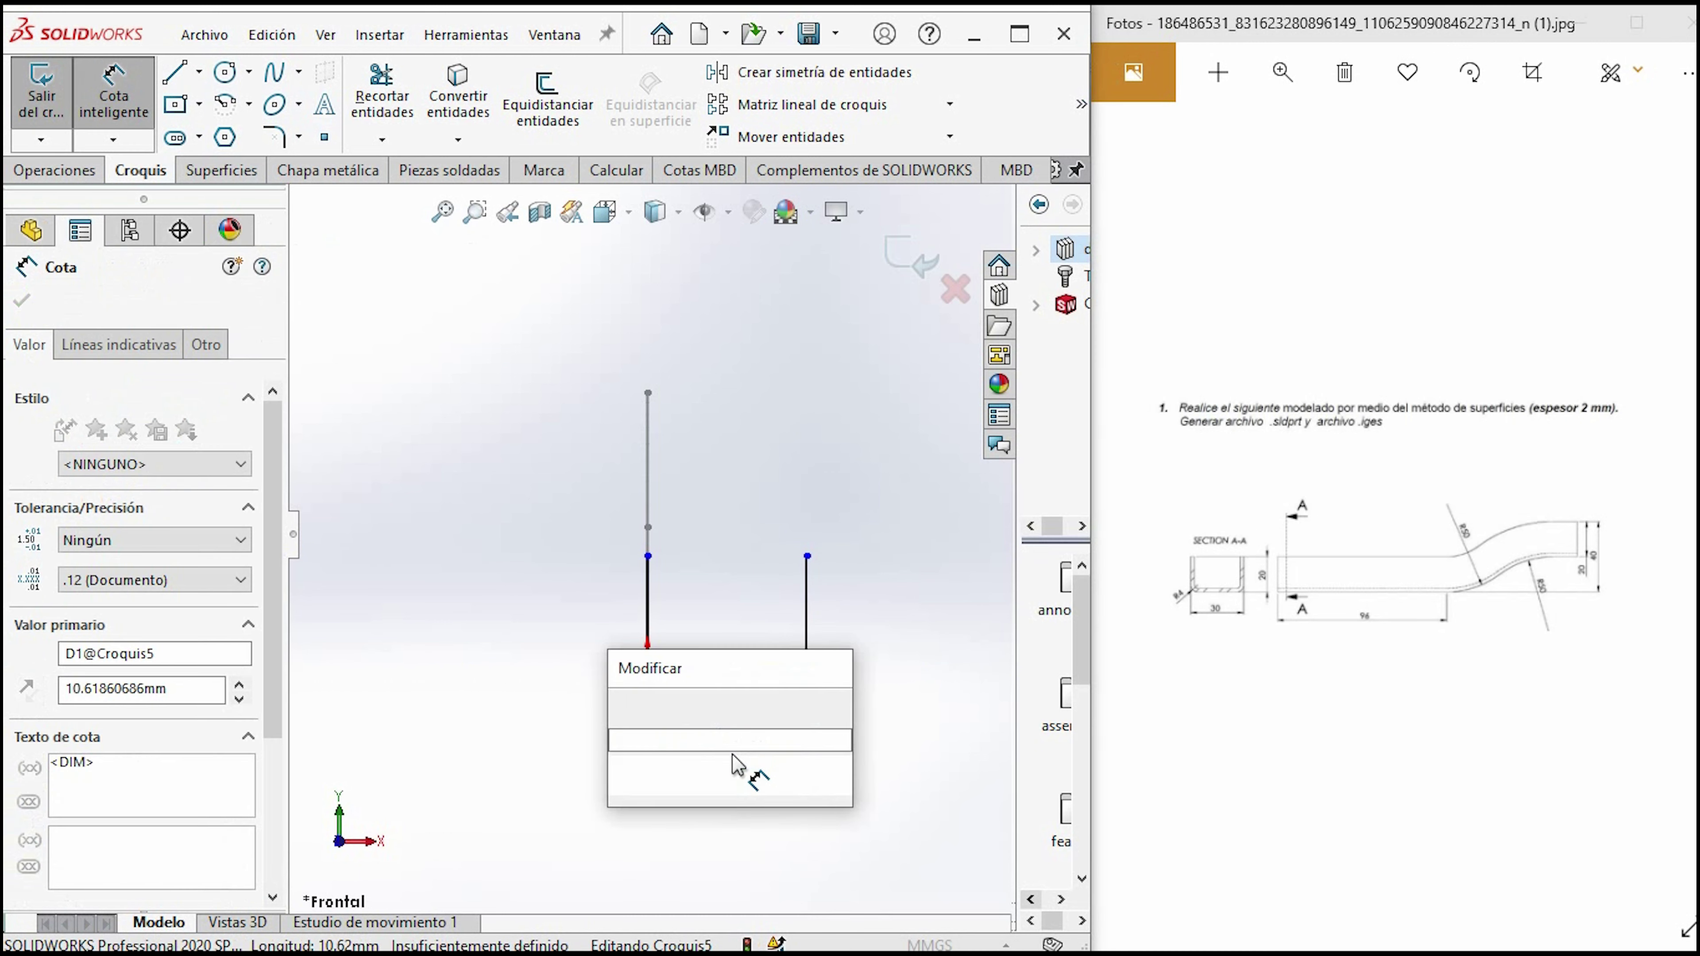
pyautogui.write('30')
pyautogui.press('Return')
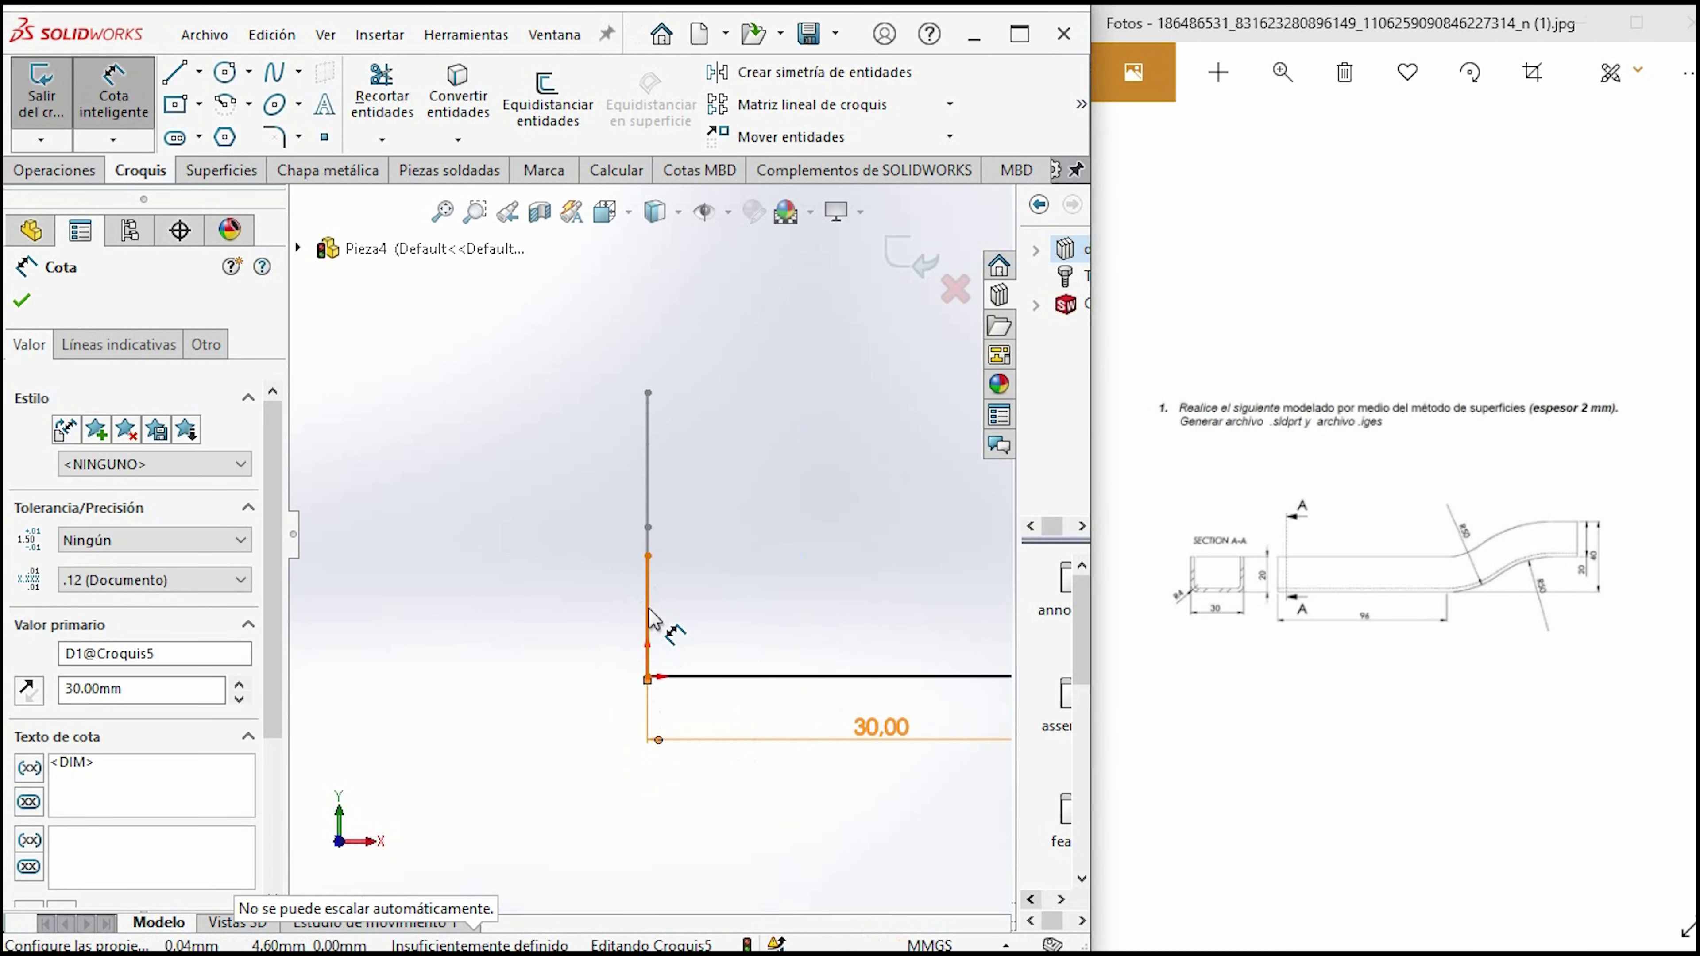
pyautogui.click(659, 618)
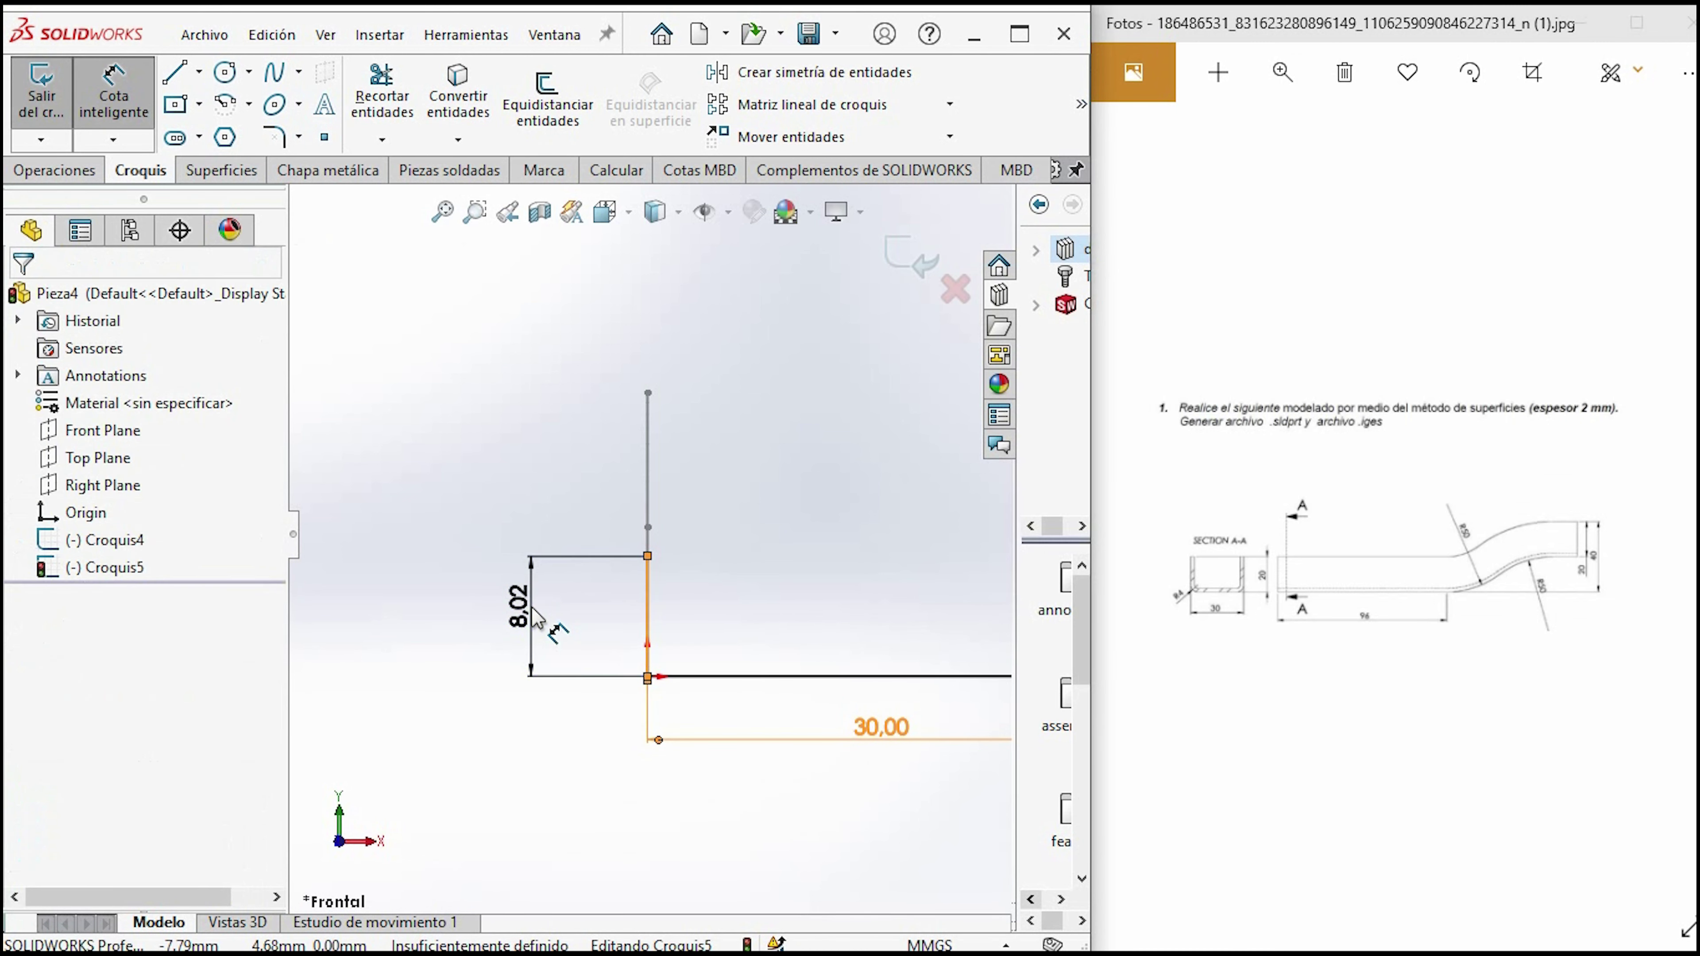
pyautogui.click(549, 626)
pyautogui.write('20')
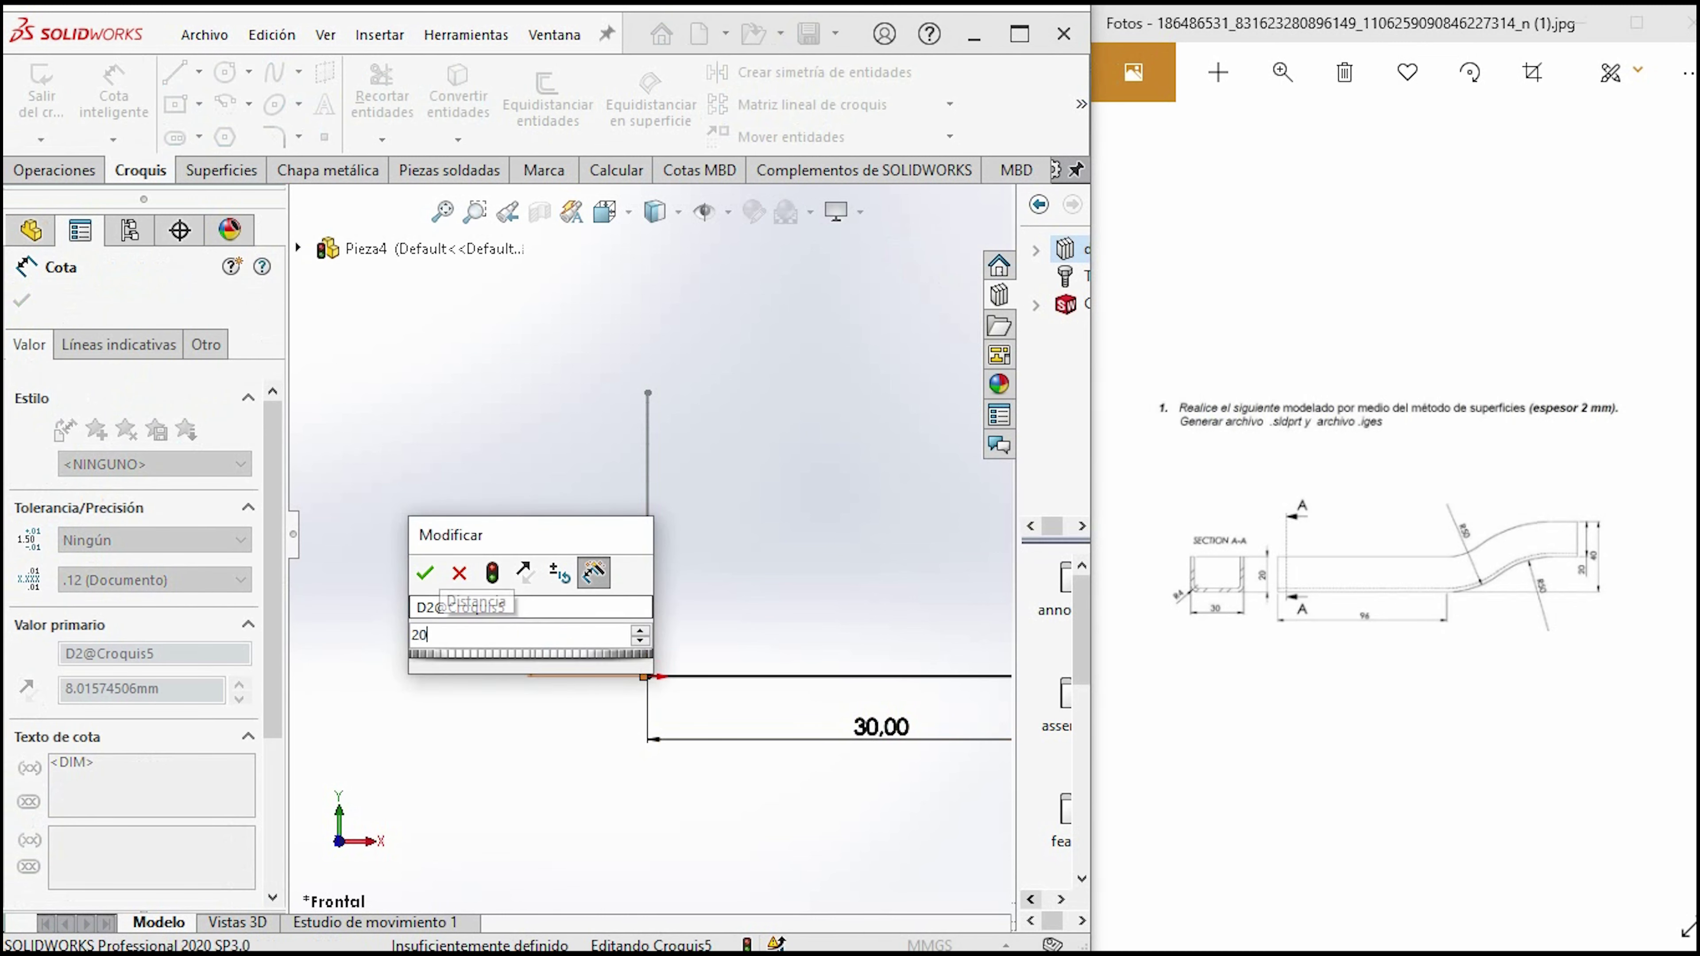
pyautogui.press('Return')
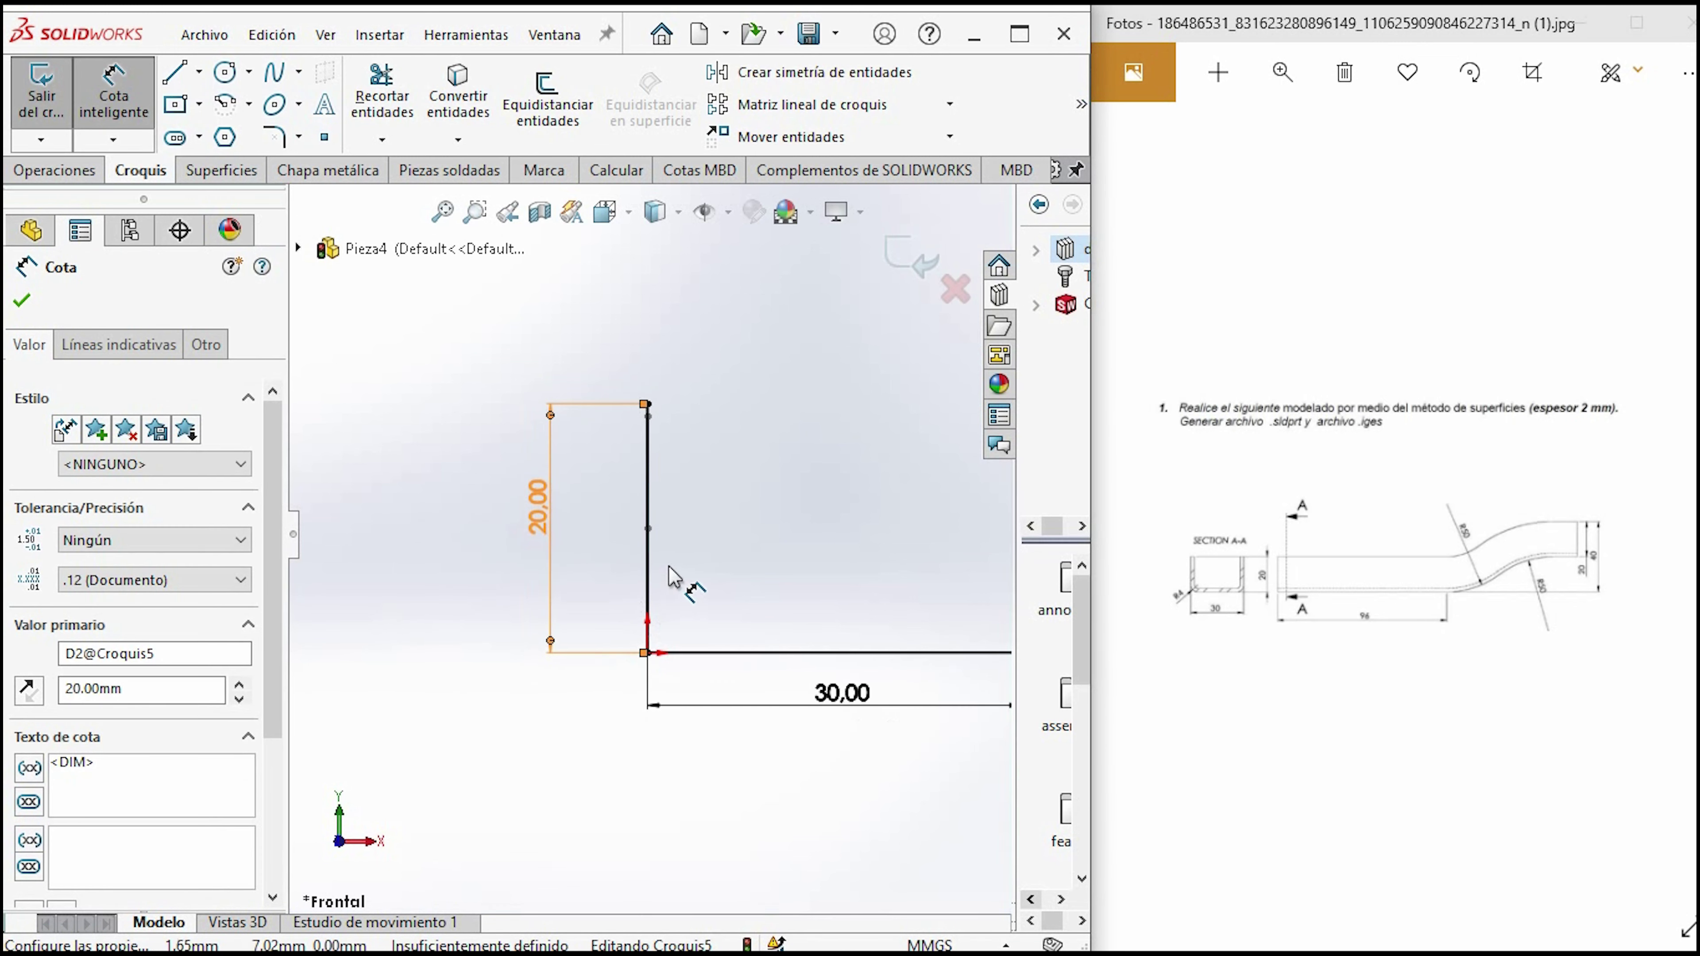
pyautogui.press('Escape')
# Make both vertical sides equal, orbit to check, then return to the Front view.
pyautogui.scroll(2, 666, 551)
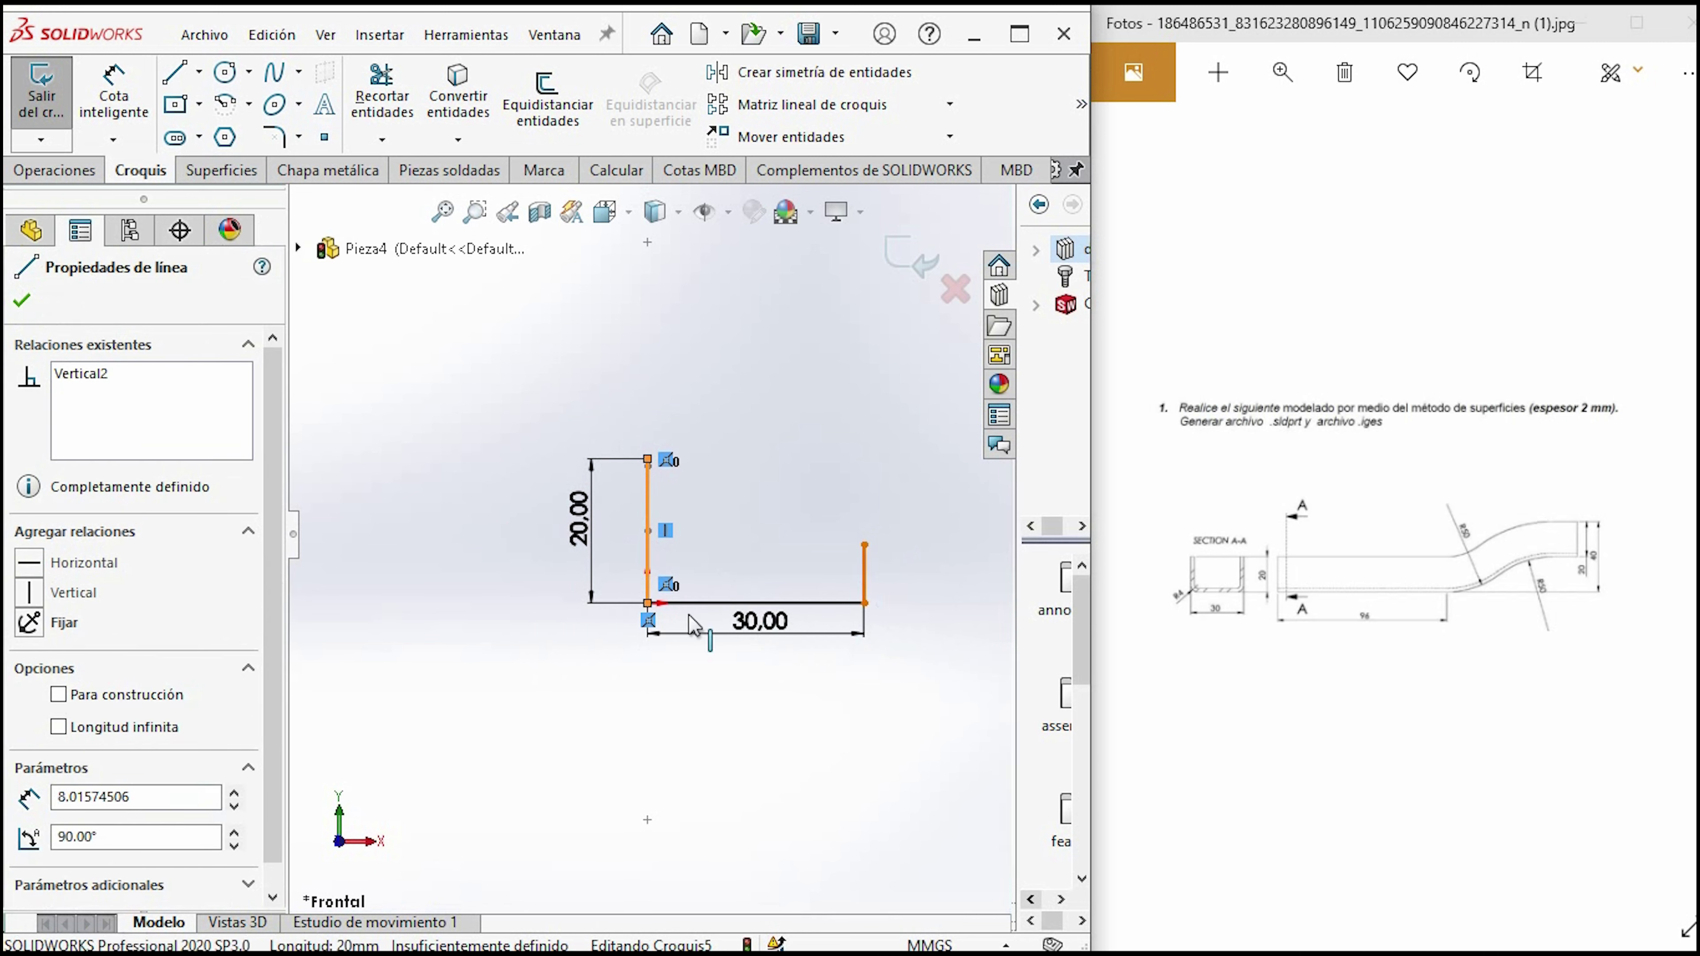
pyautogui.keyDown('ctrl'); pyautogui.click(864, 576); pyautogui.keyUp('ctrl')
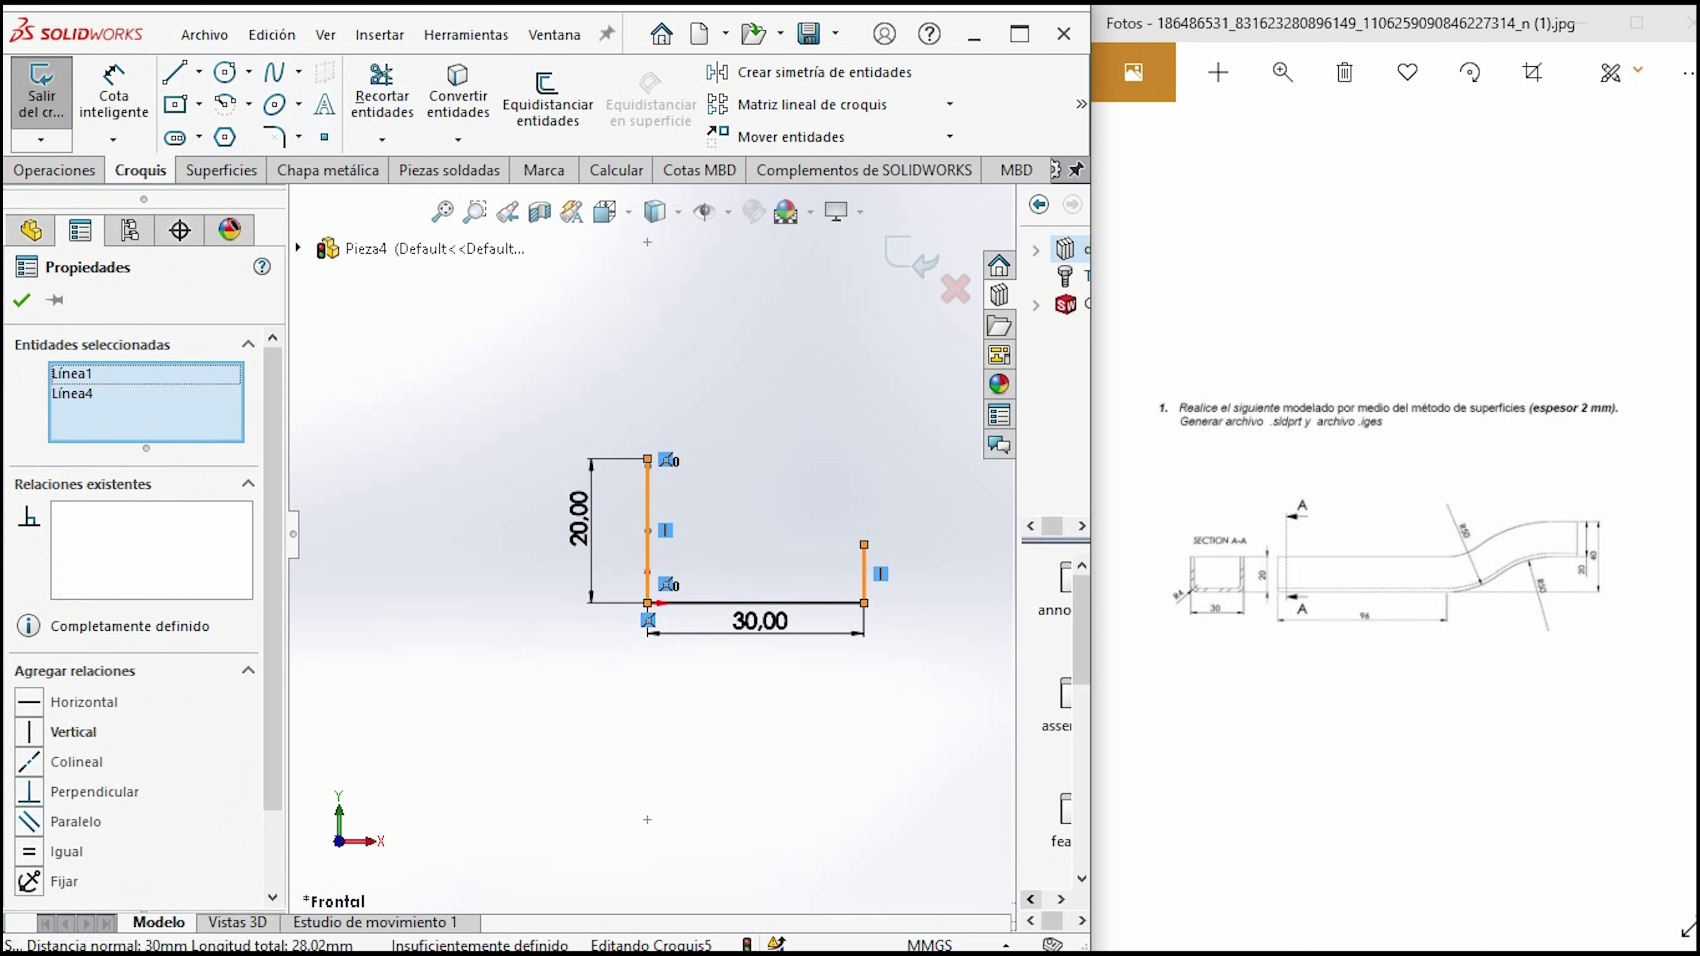
pyautogui.click(45, 860)
pyautogui.press('Escape')
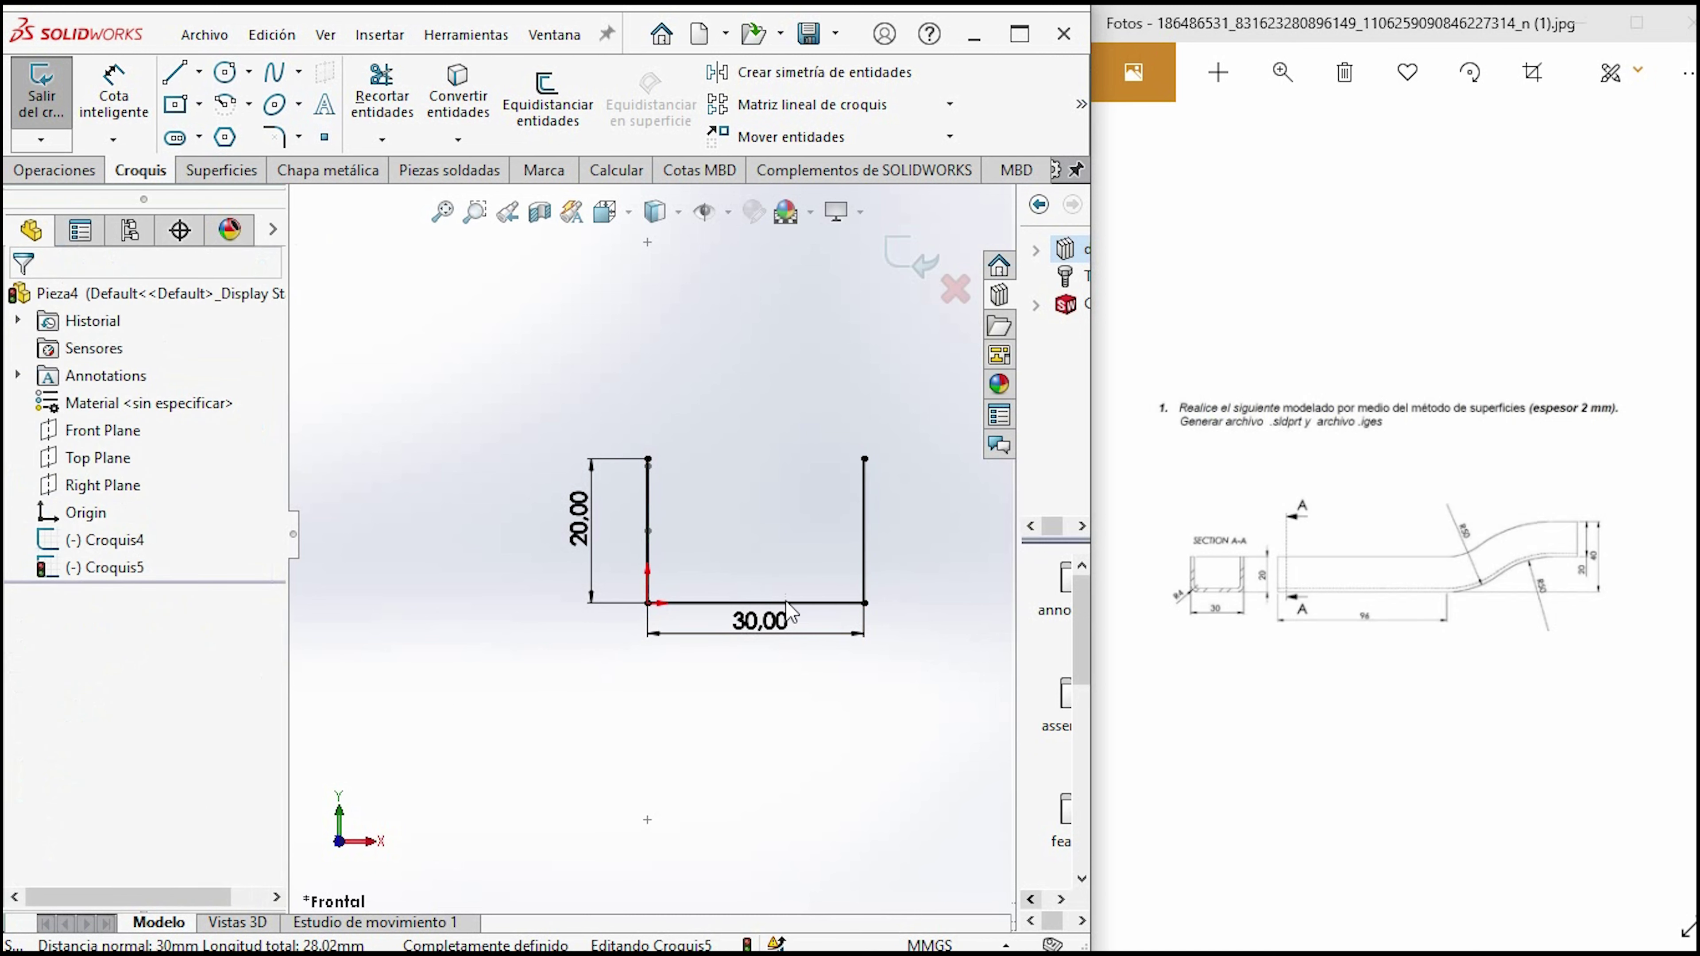
pyautogui.moveTo(704, 648); pyautogui.dragTo(485, 630, button='middle')
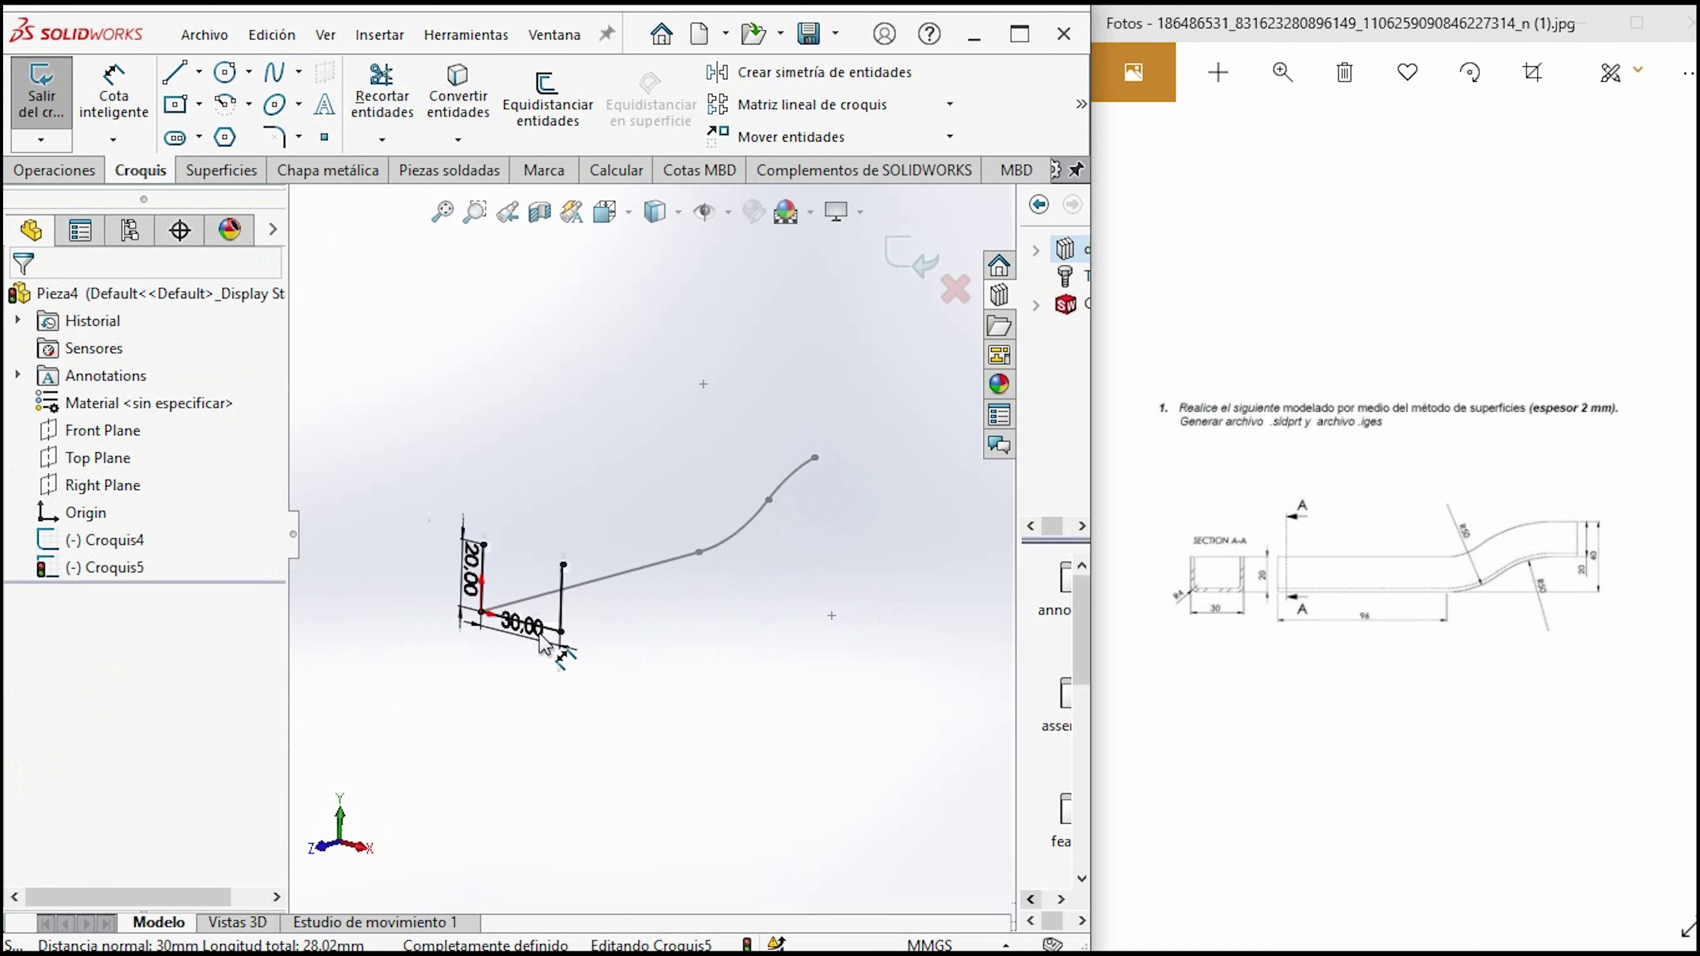
pyautogui.hotkey('ctrl', '1')
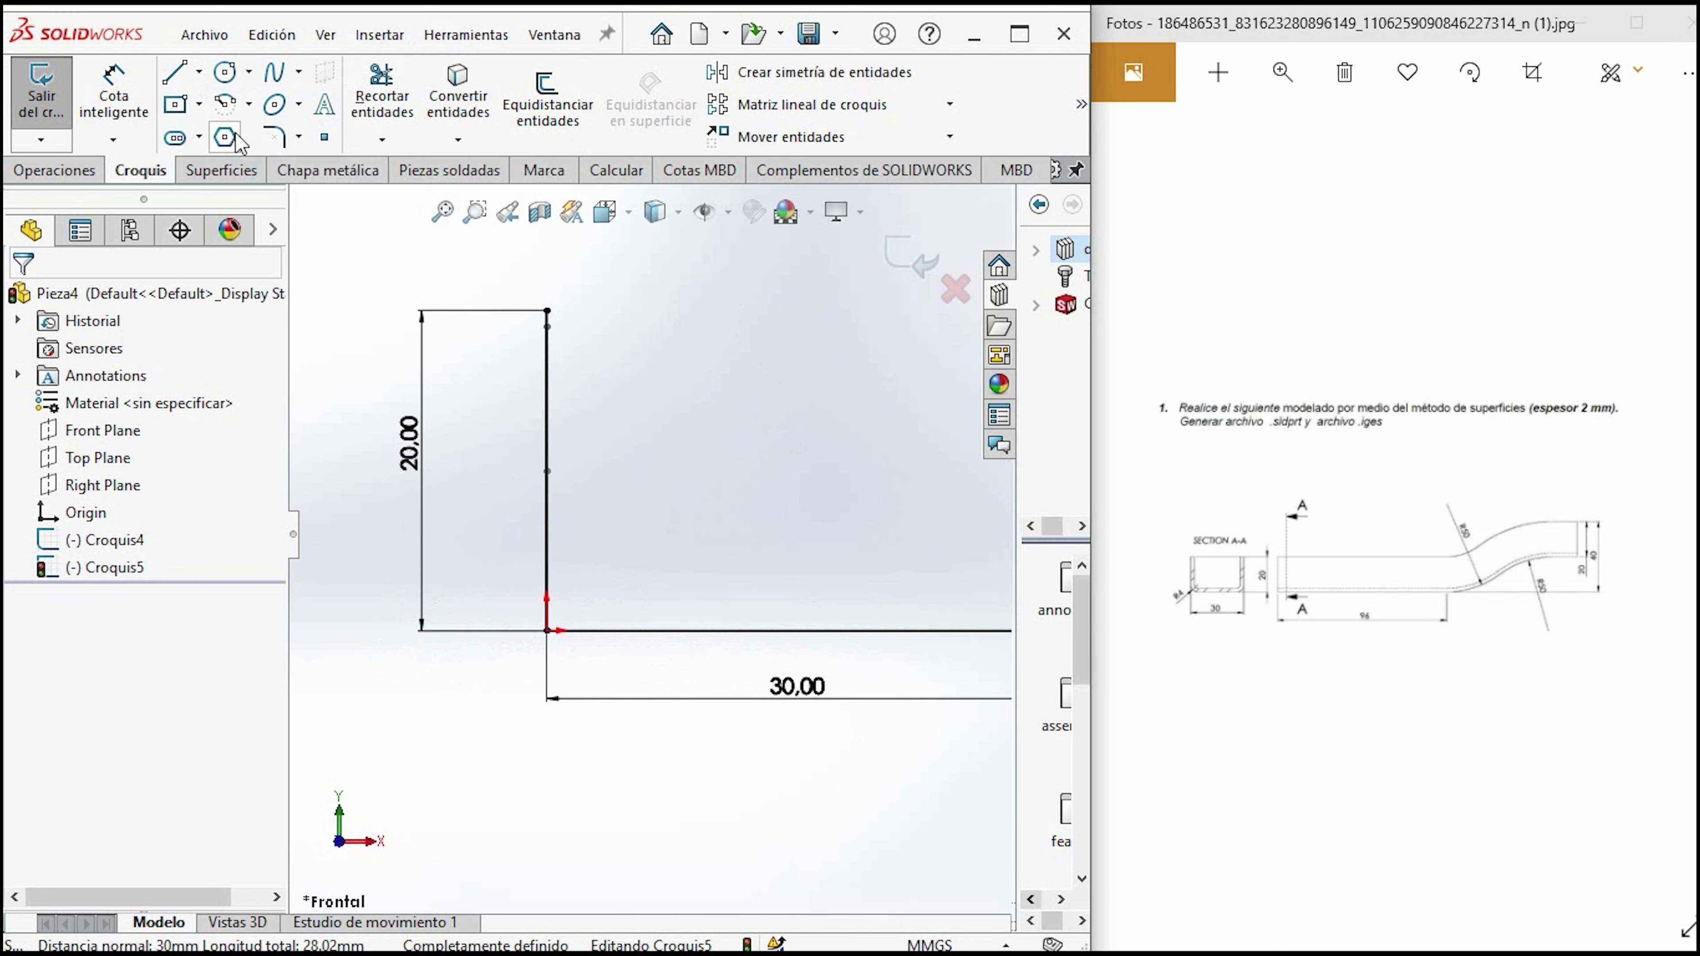
# Add 4 mm sketch fillets to both bottom U corners and maximize the window.
pyautogui.click(273, 138)
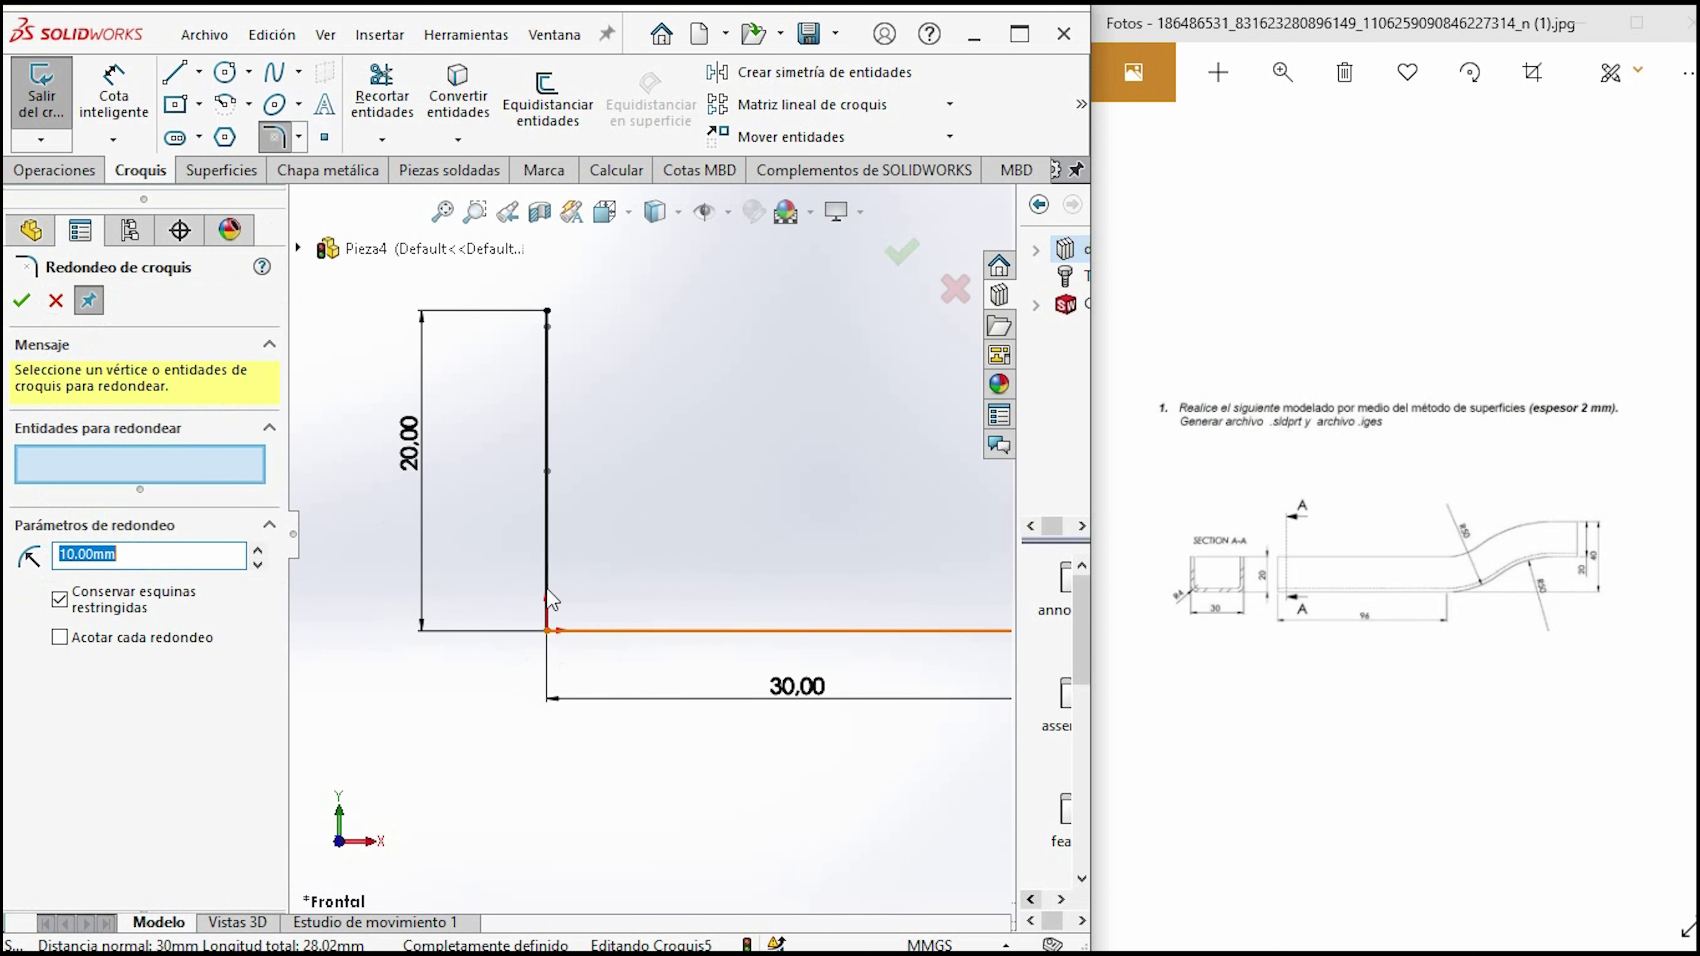
pyautogui.click(548, 631)
pyautogui.click(937, 525)
pyautogui.scroll(3, 873, 600)
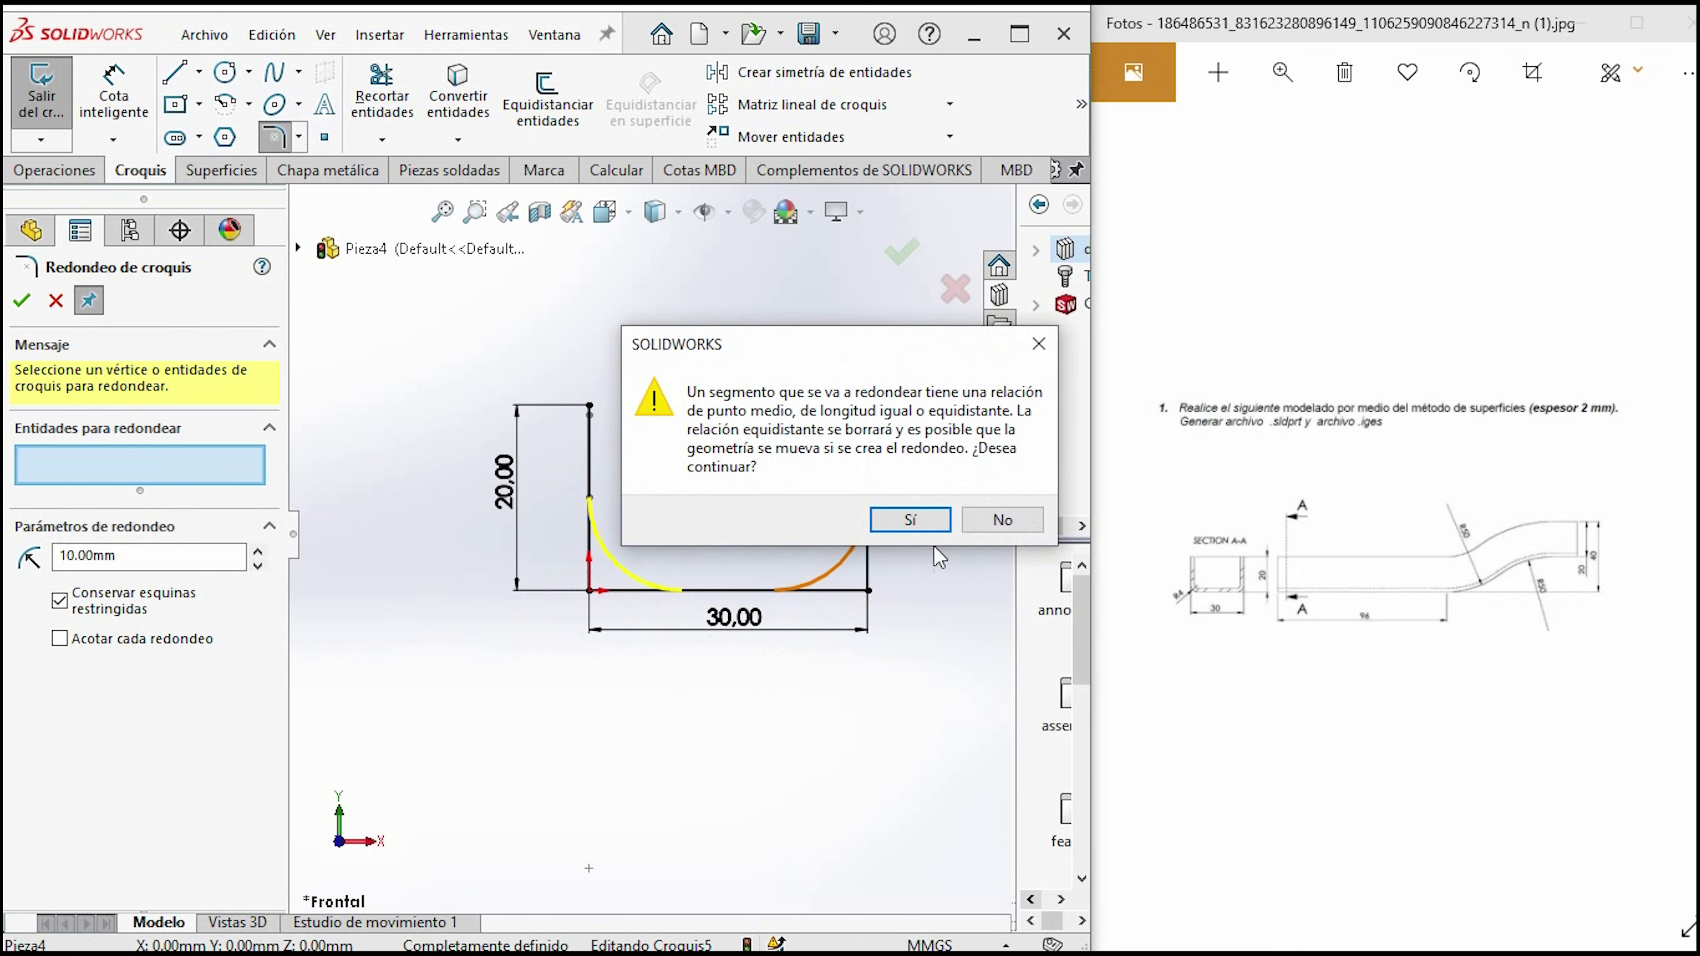
pyautogui.click(920, 522)
pyautogui.write('4')
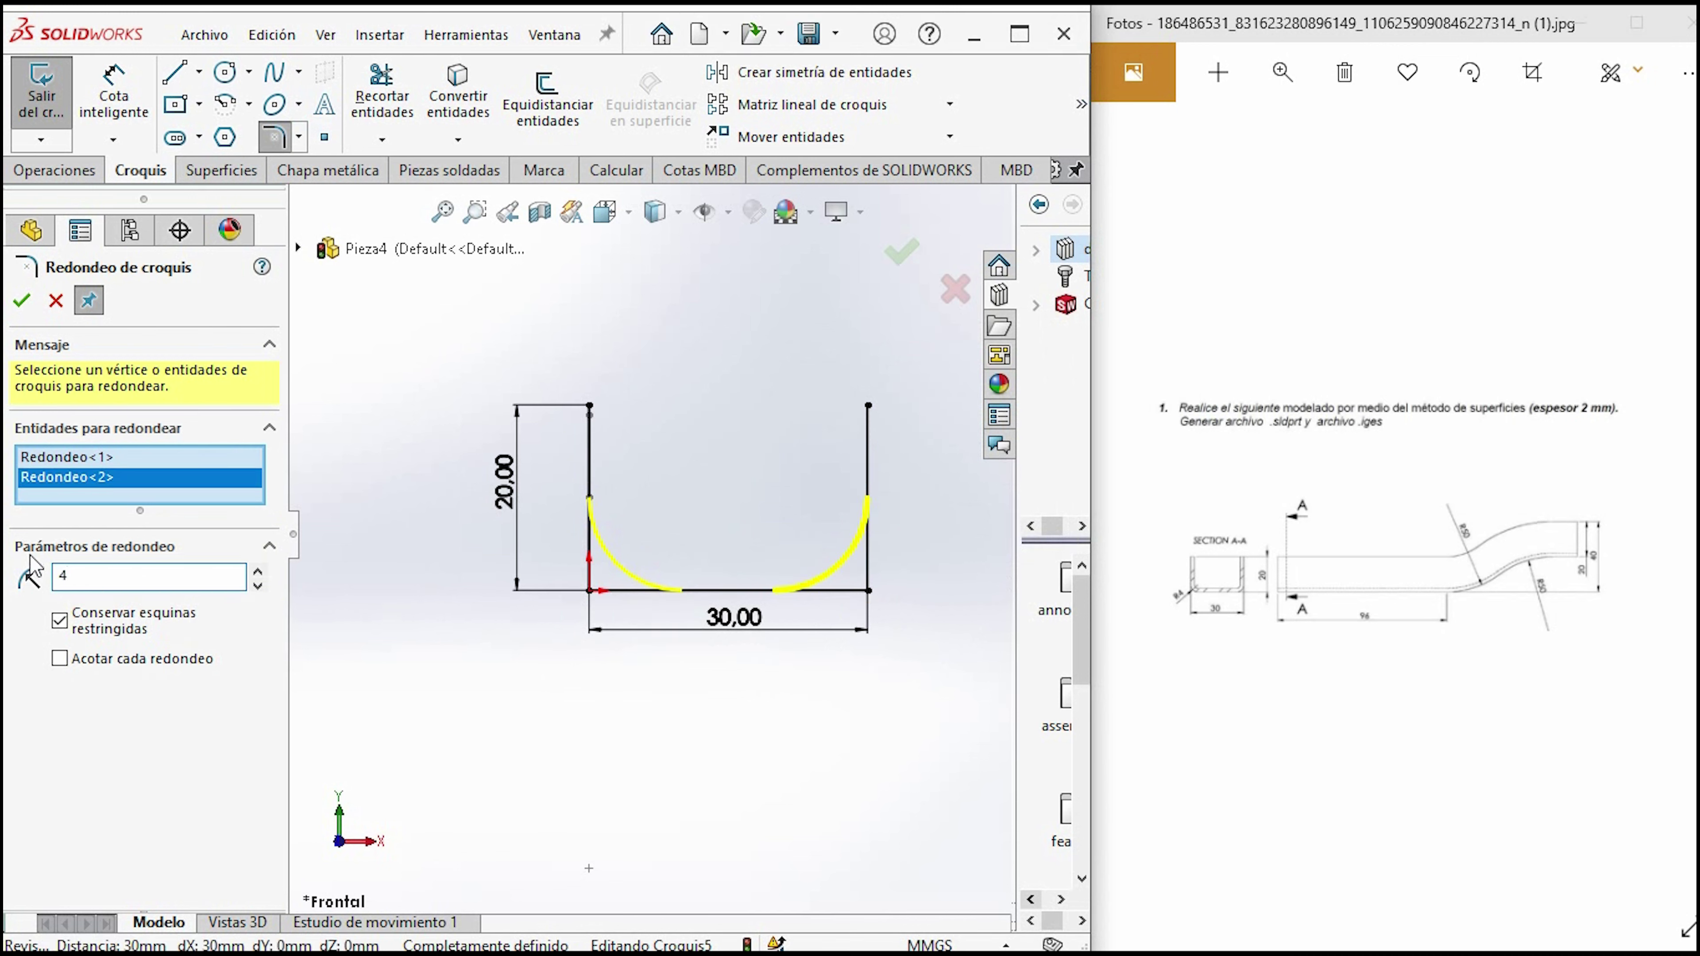
pyautogui.click(22, 300)
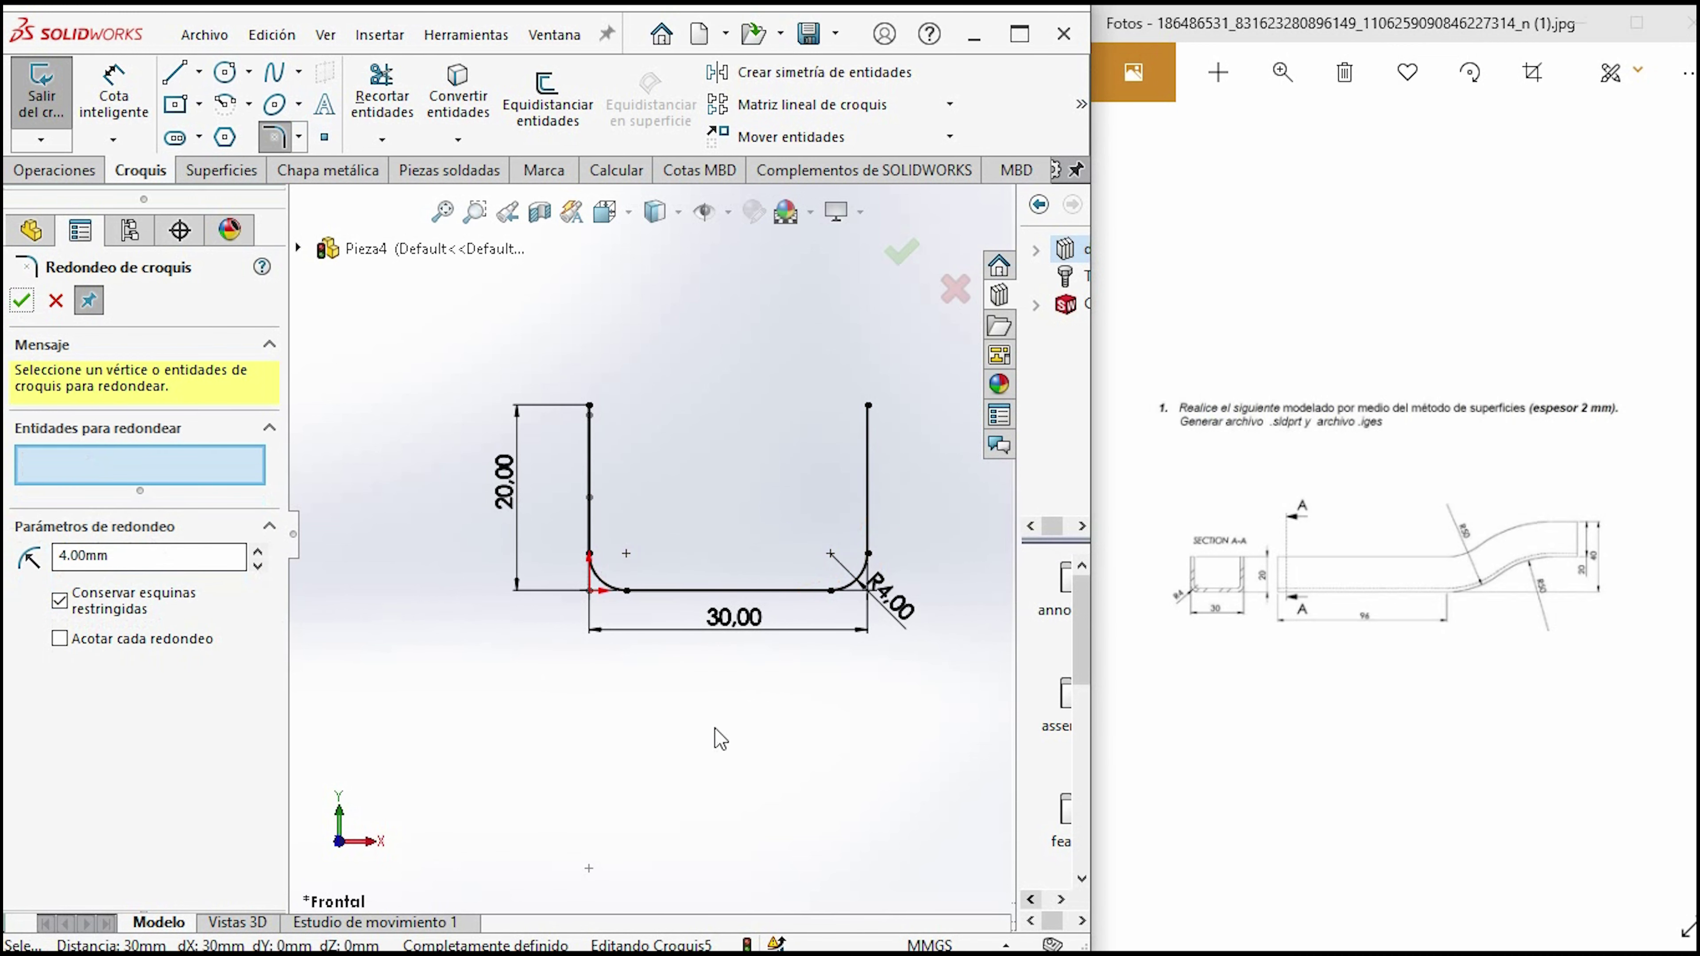
pyautogui.click(918, 256)
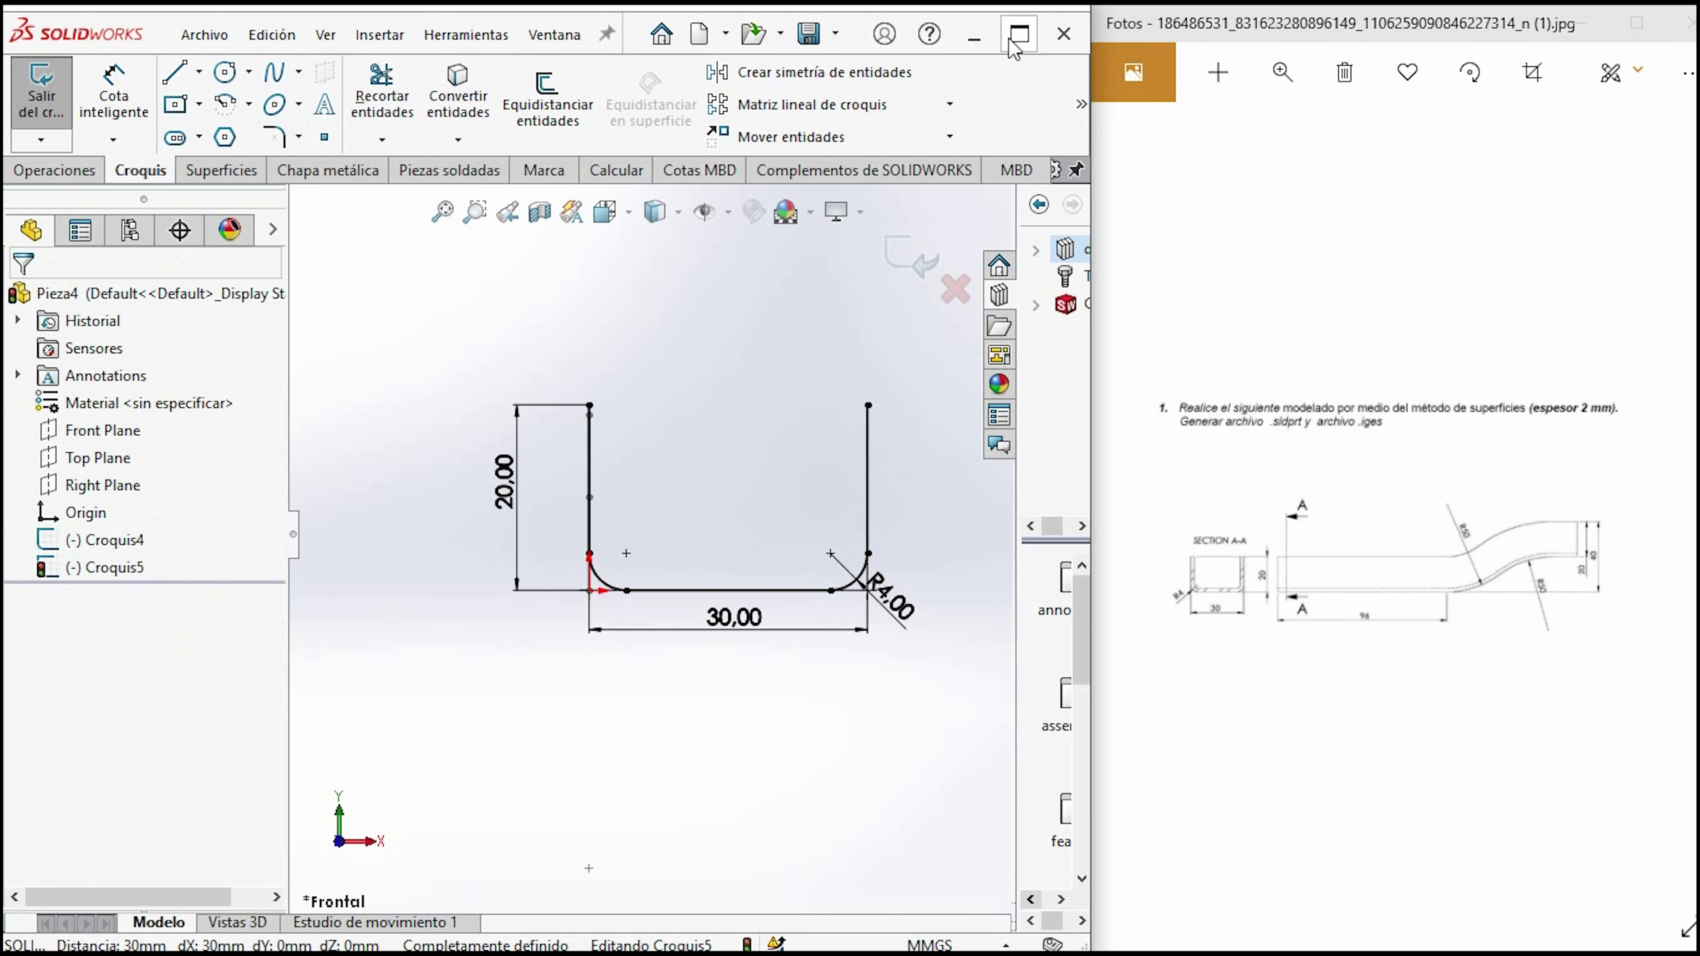
pyautogui.click(1014, 43)
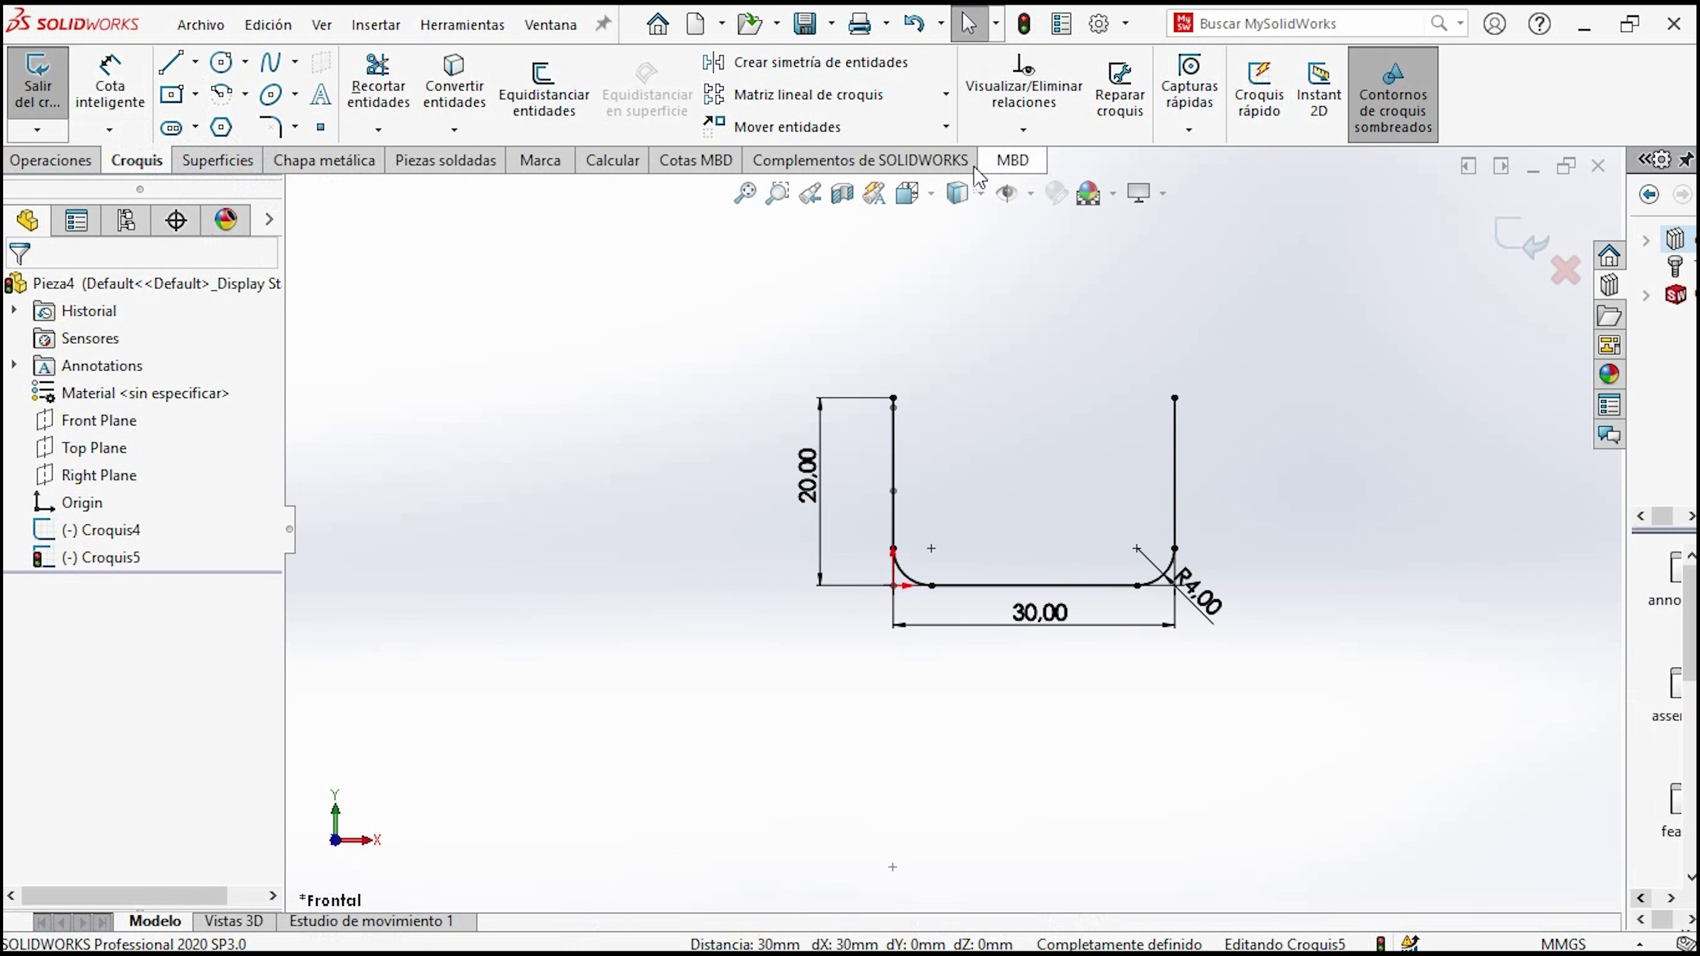
# Create a swept surface with Croquis5 as profile and Croquis4 as path.
pyautogui.rightClick(1036, 161)
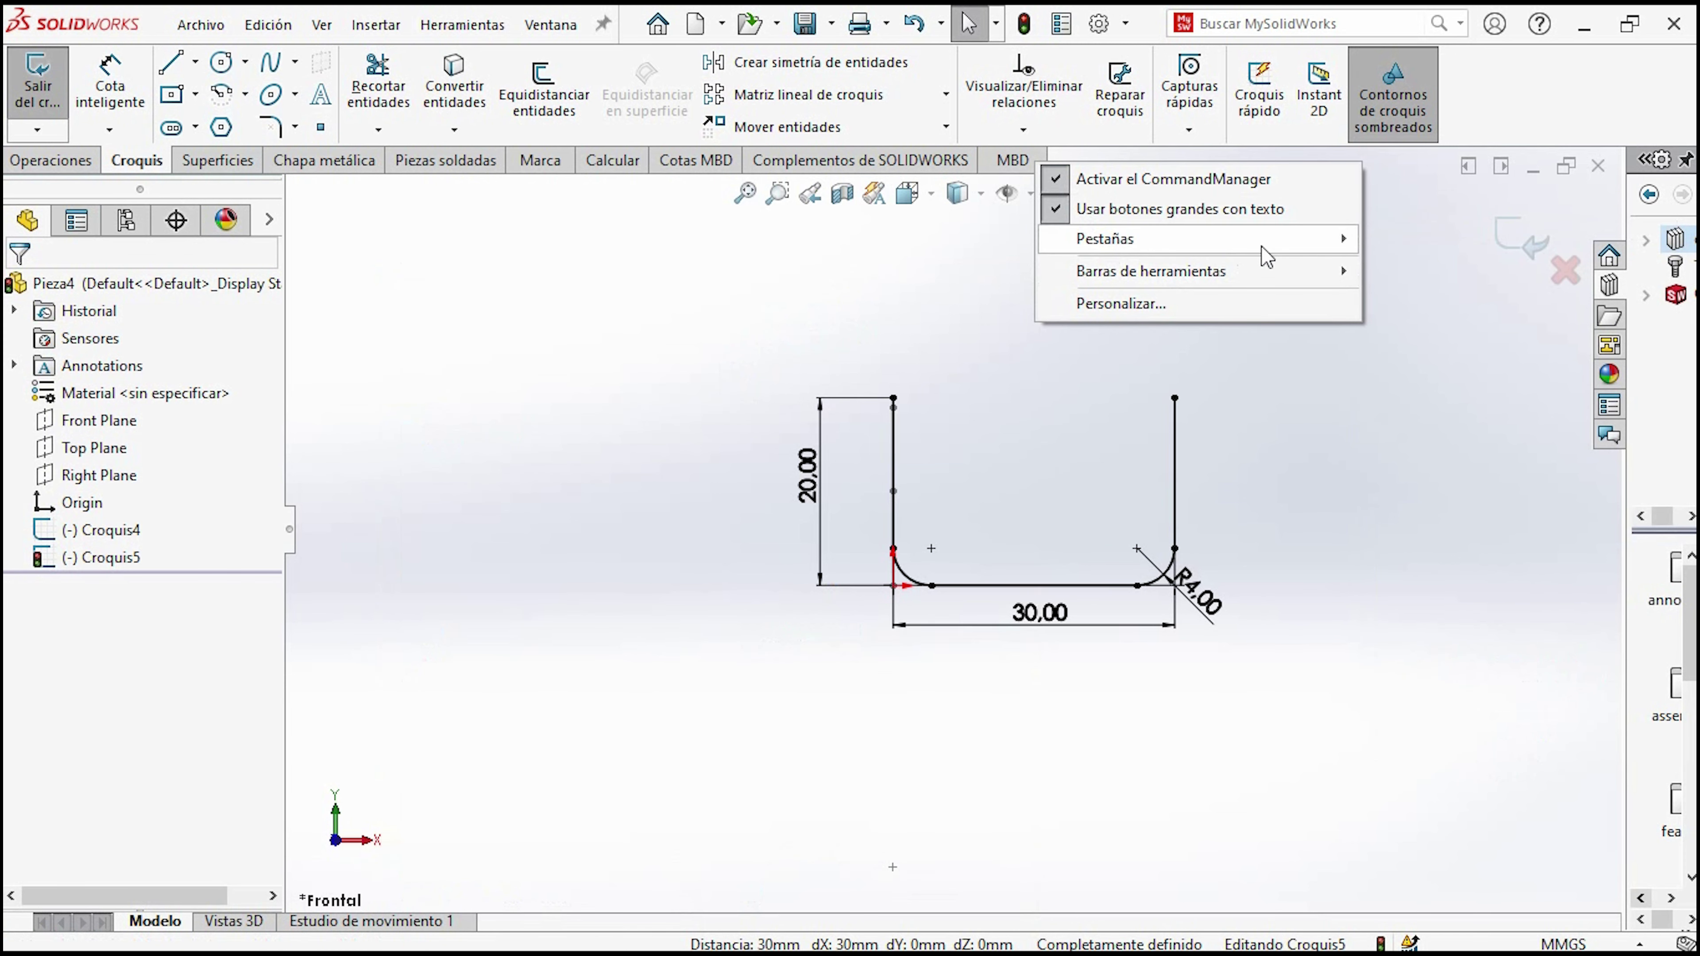
pyautogui.moveTo(1149, 271)
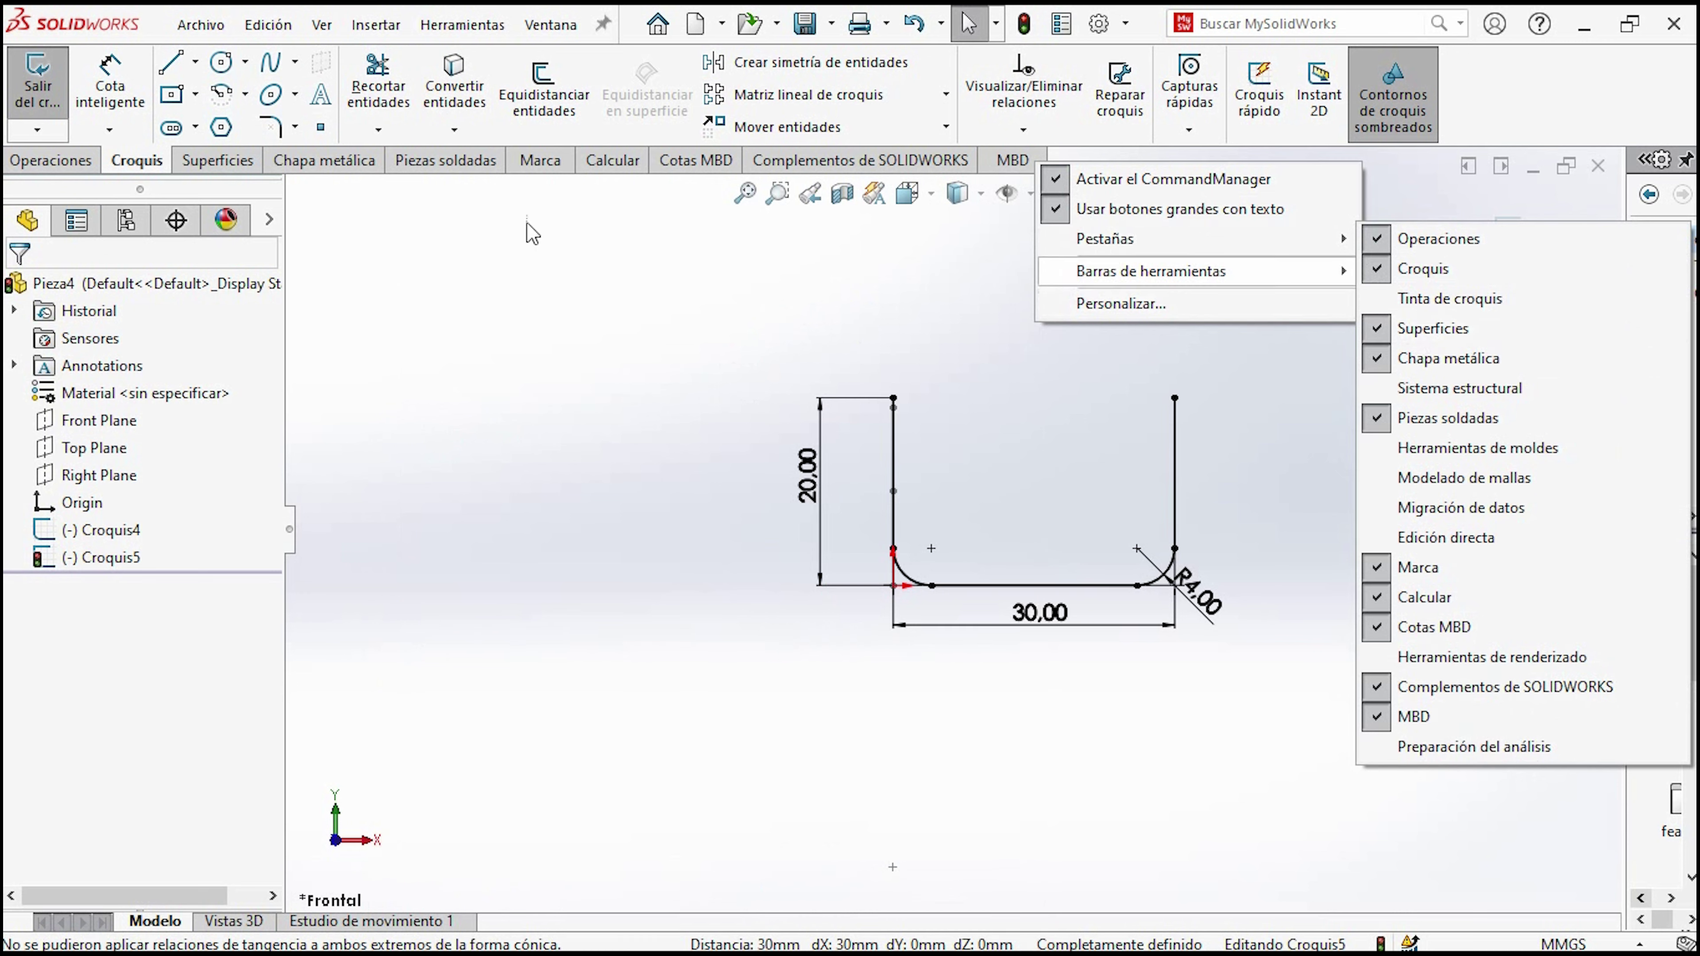
pyautogui.click(214, 167)
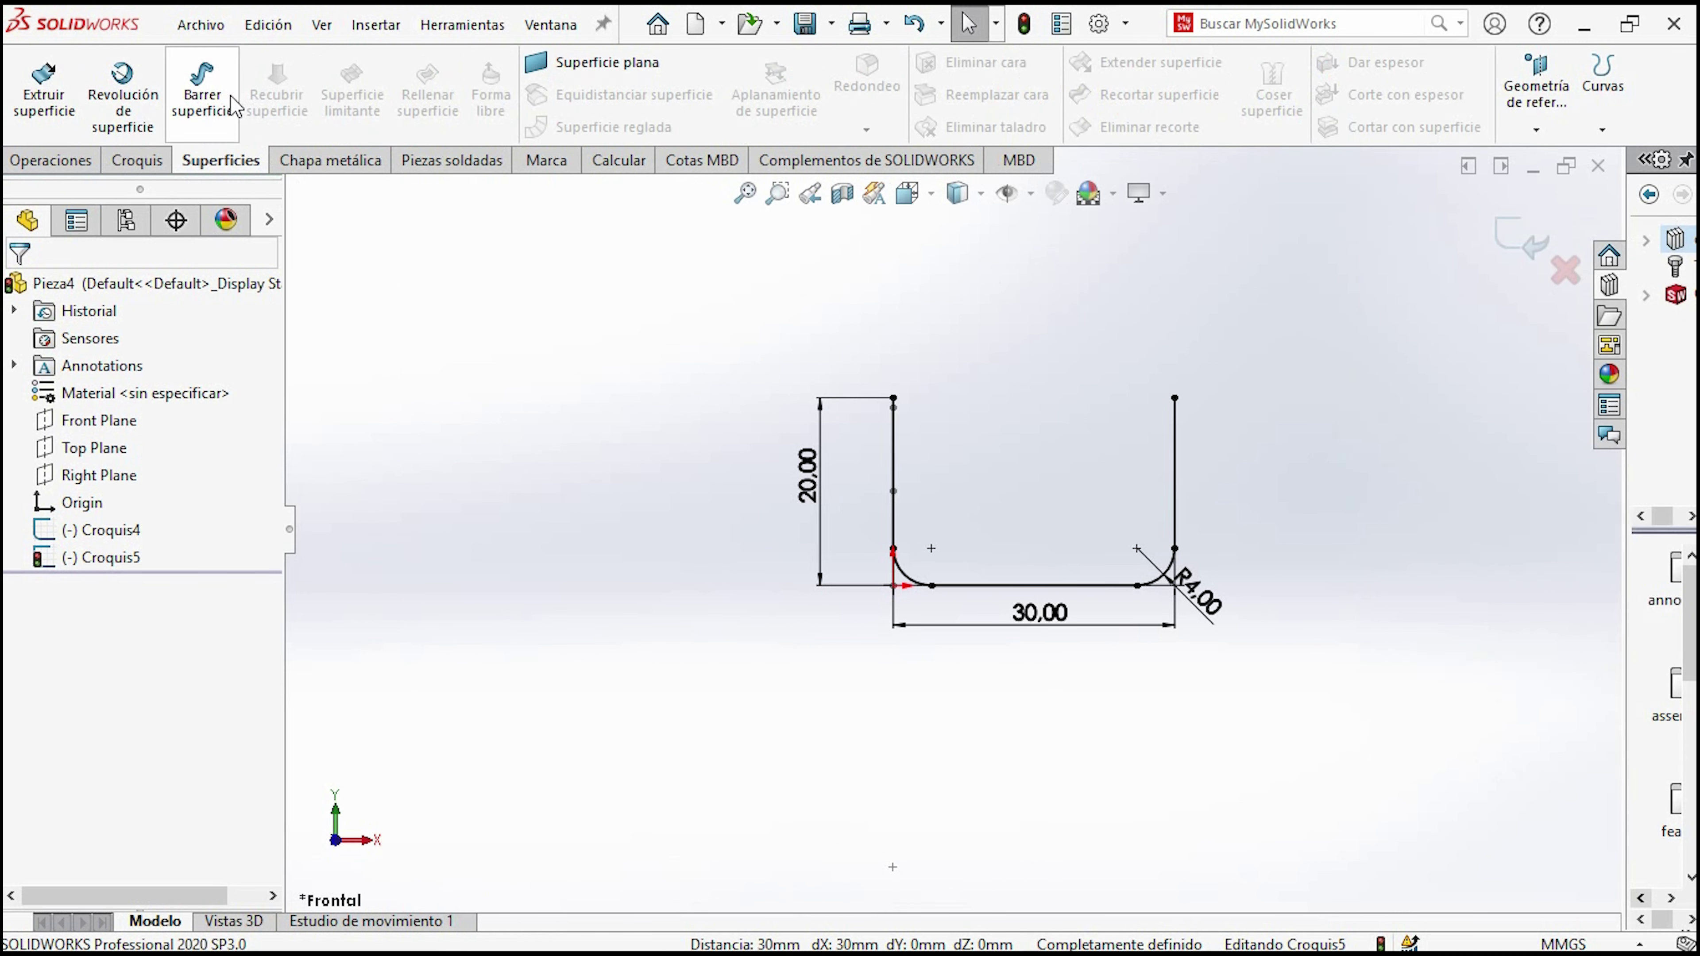
pyautogui.click(214, 103)
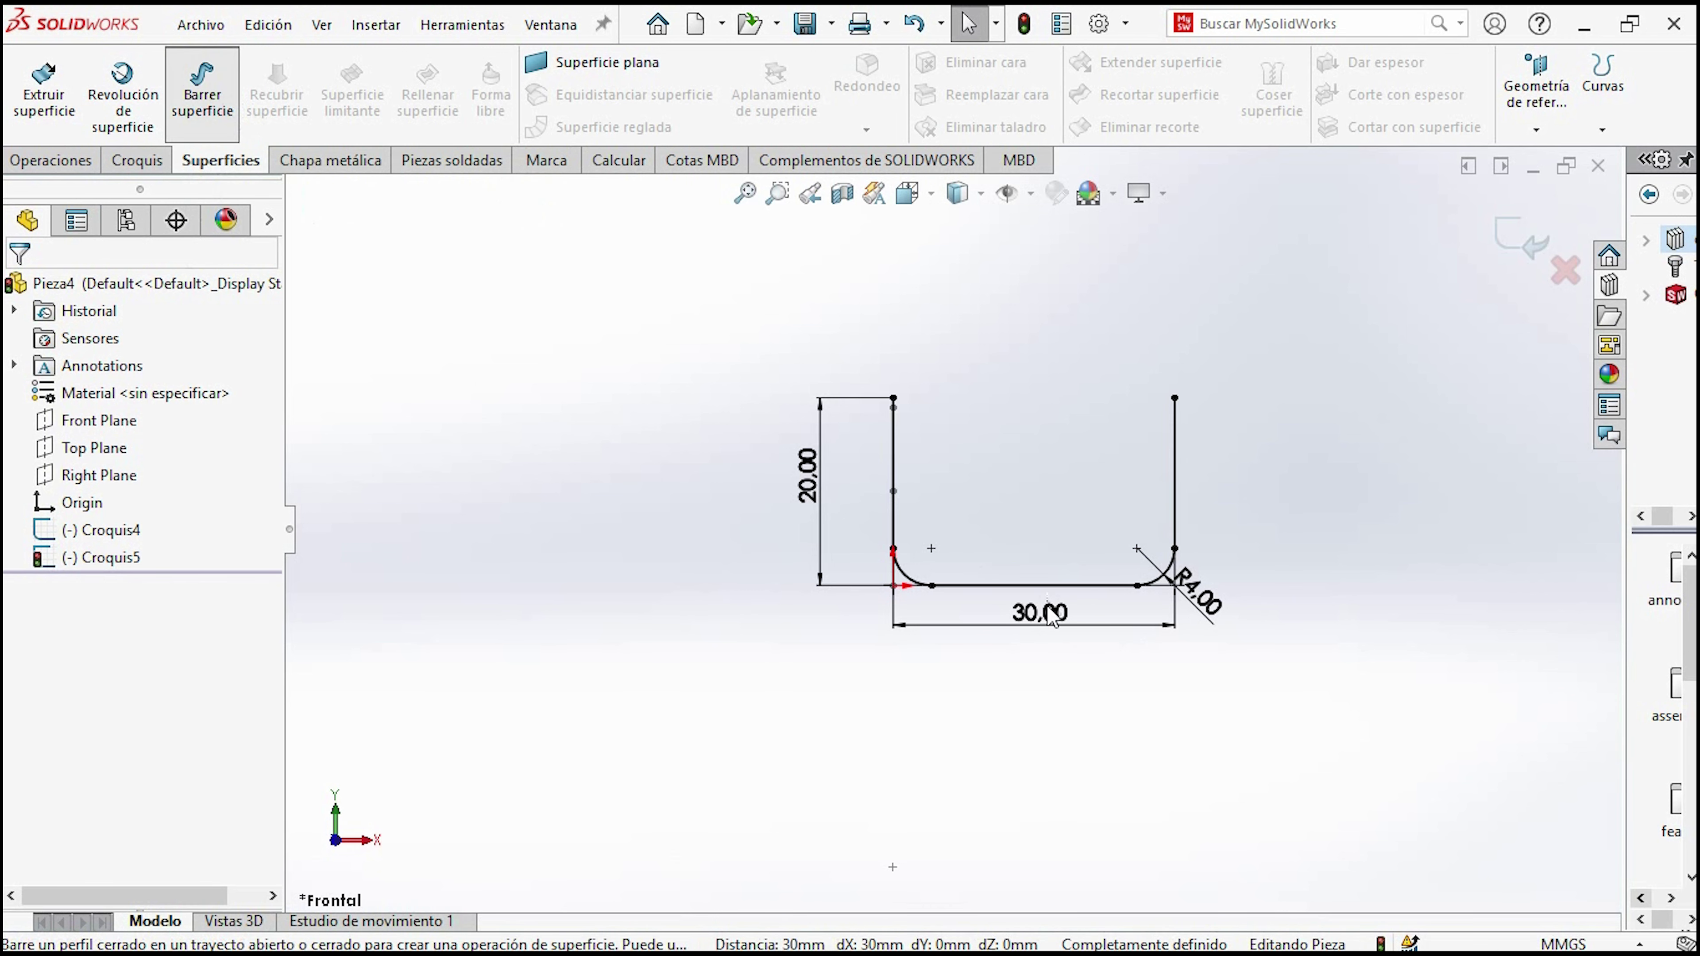
pyautogui.scroll(2, 1002, 550)
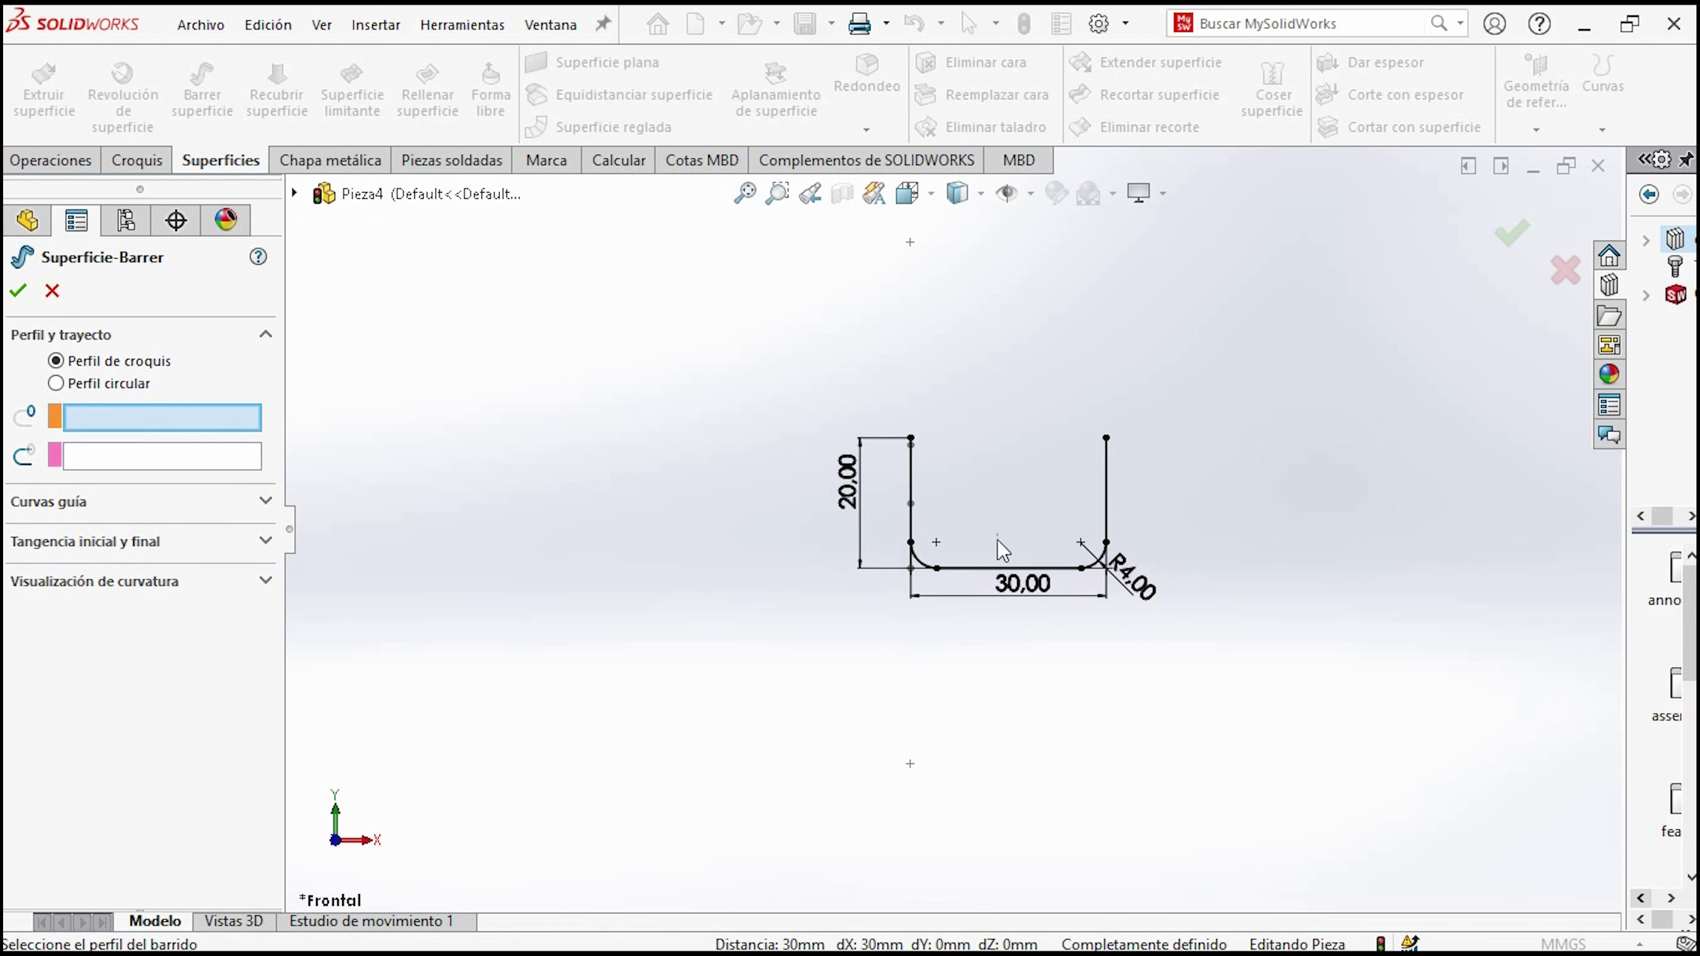
pyautogui.click(985, 573)
pyautogui.moveTo(1061, 607); pyautogui.dragTo(843, 670, button='middle')
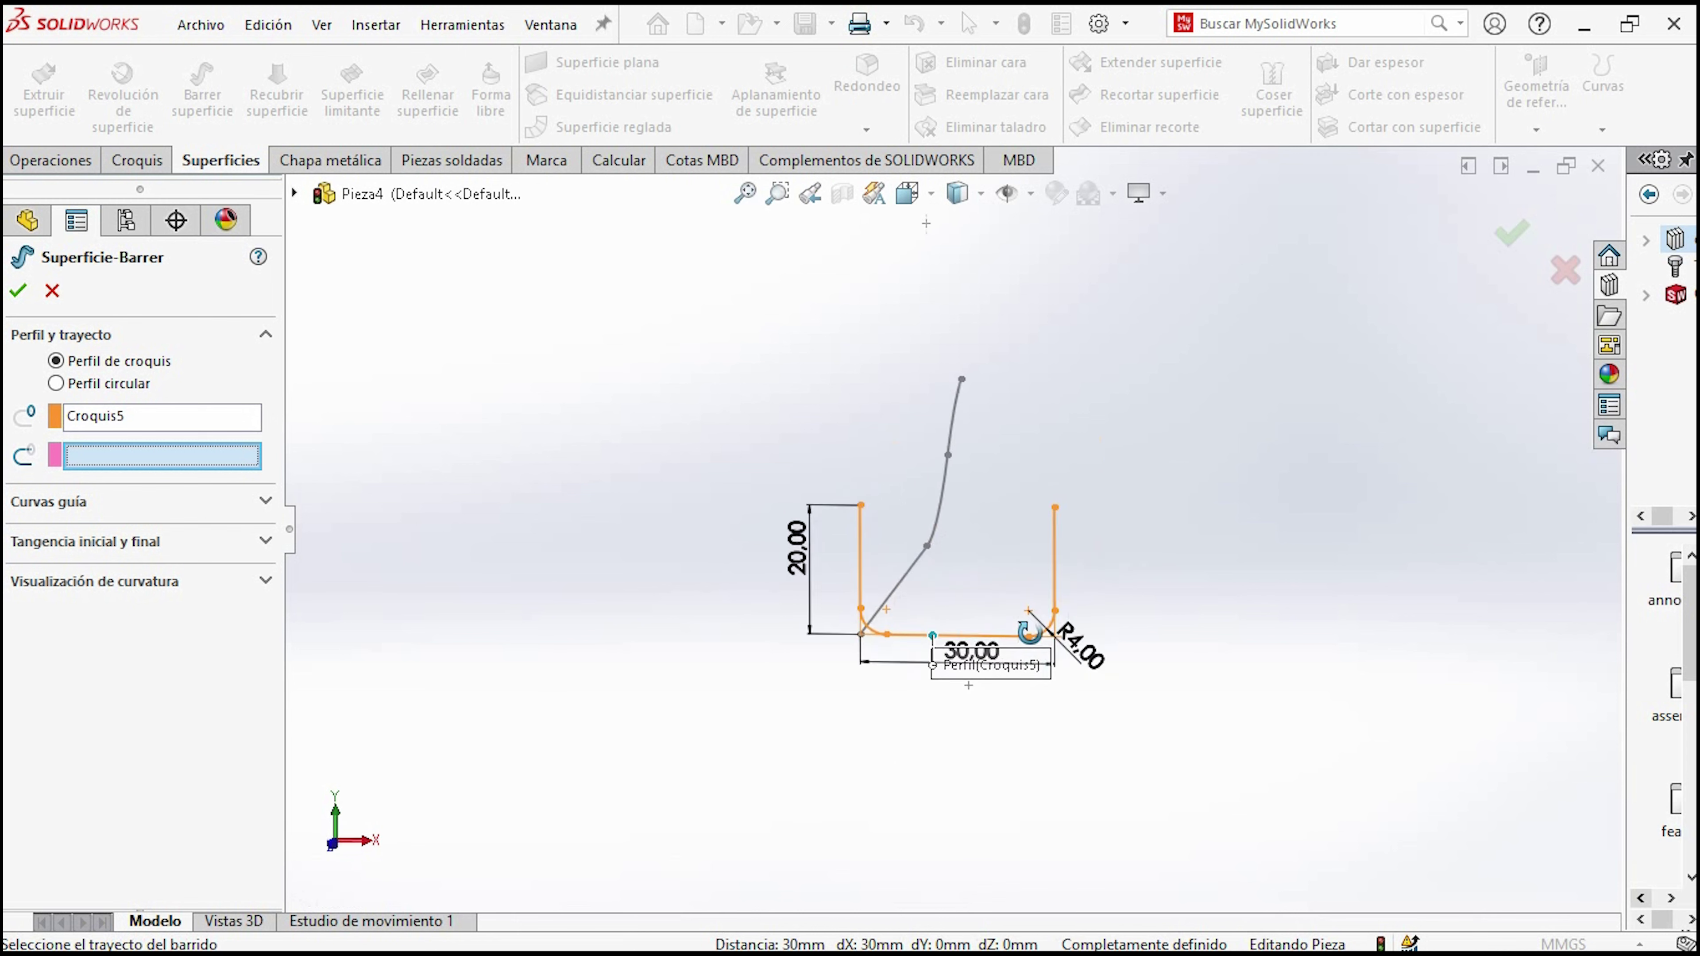
pyautogui.click(862, 609)
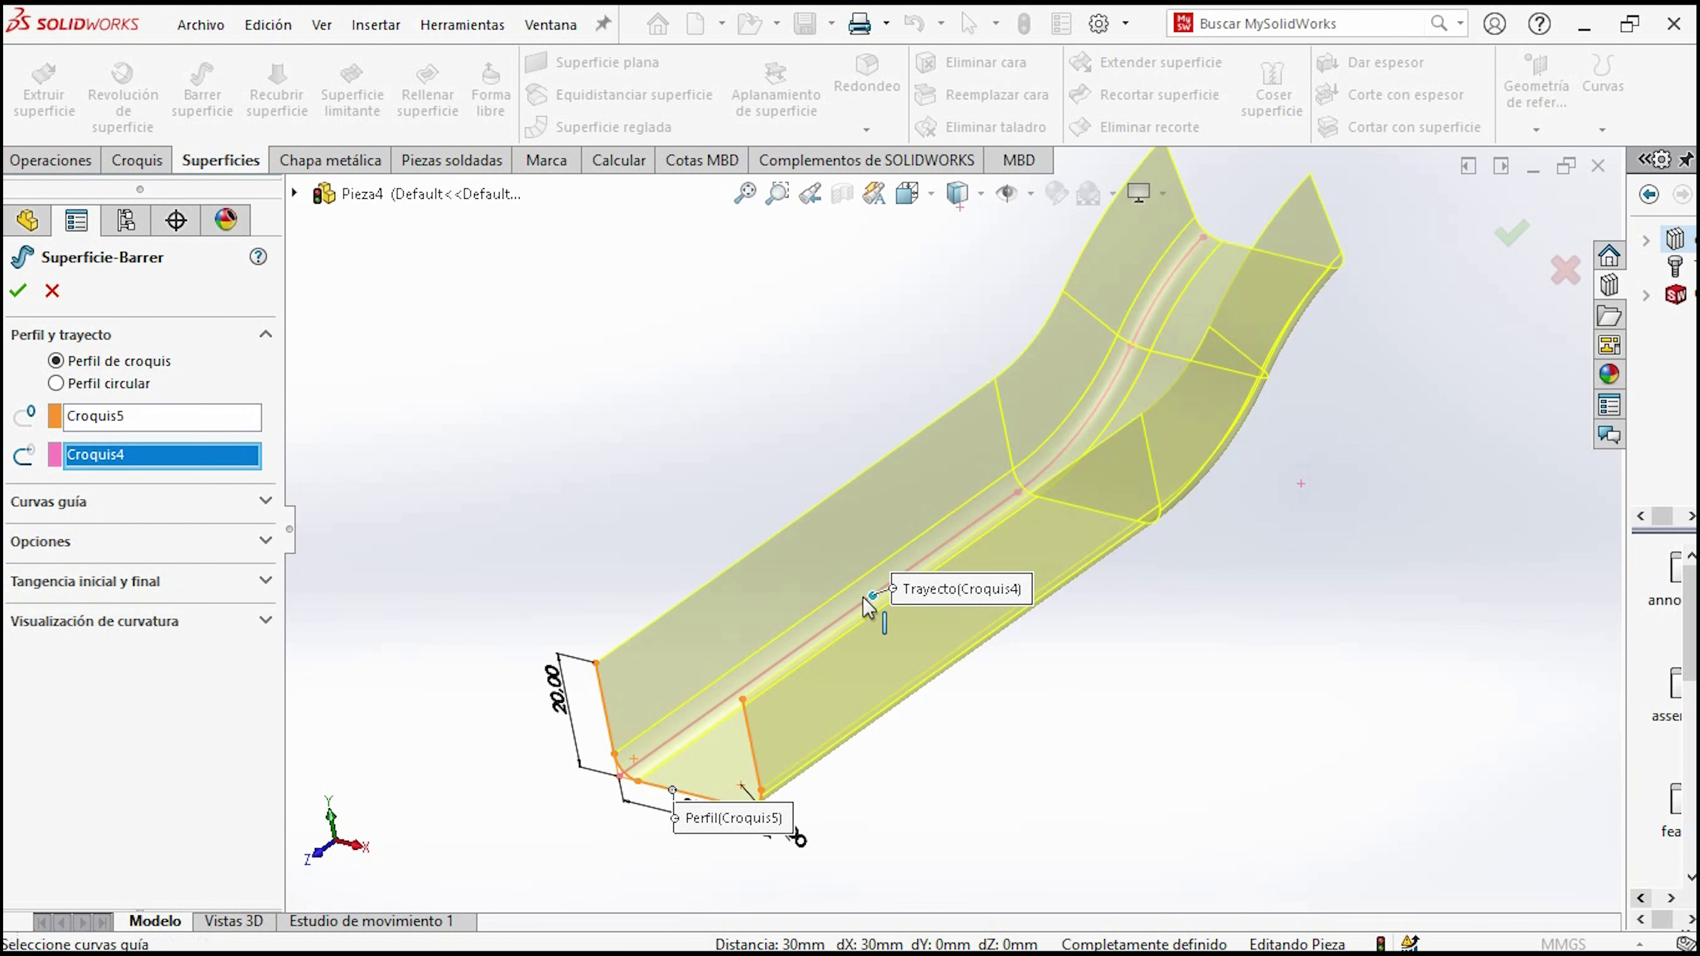
pyautogui.click(28, 290)
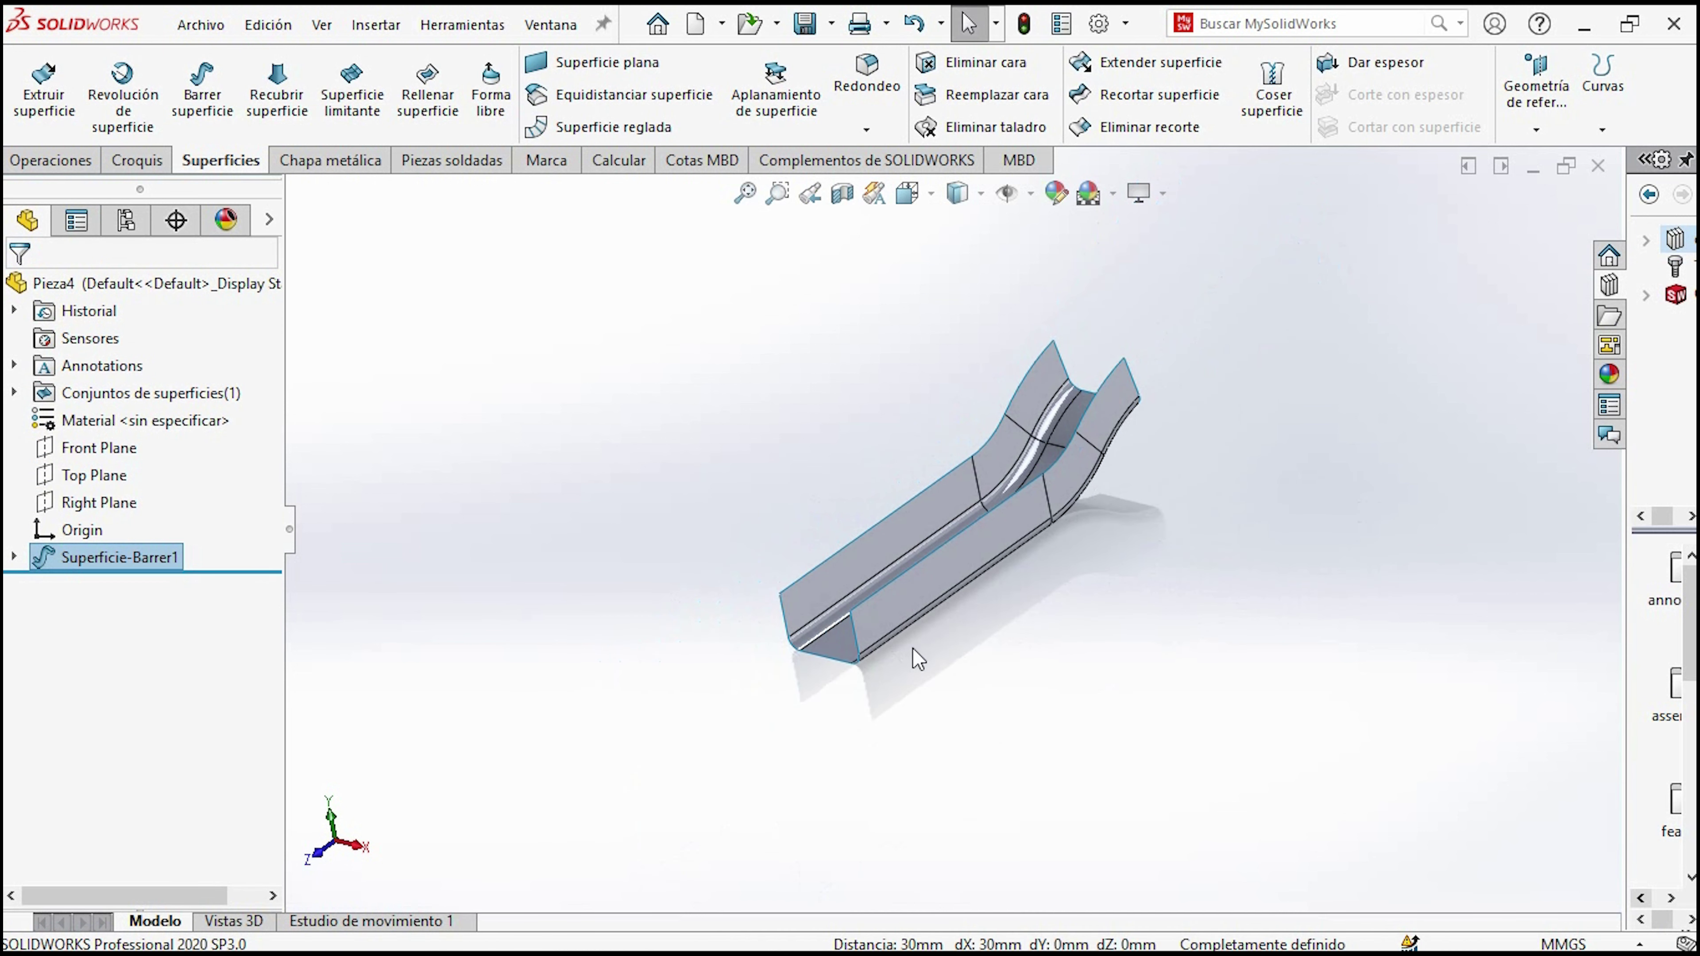
# Thicken Superficie-Barrer1 by 2 mm toward the first side into a solid.
pyautogui.moveTo(912, 648)
pyautogui.mouseDown(button='middle')
pyautogui.moveTo(1112, 580)
pyautogui.moveTo(985, 576)
pyautogui.mouseUp(button='middle')
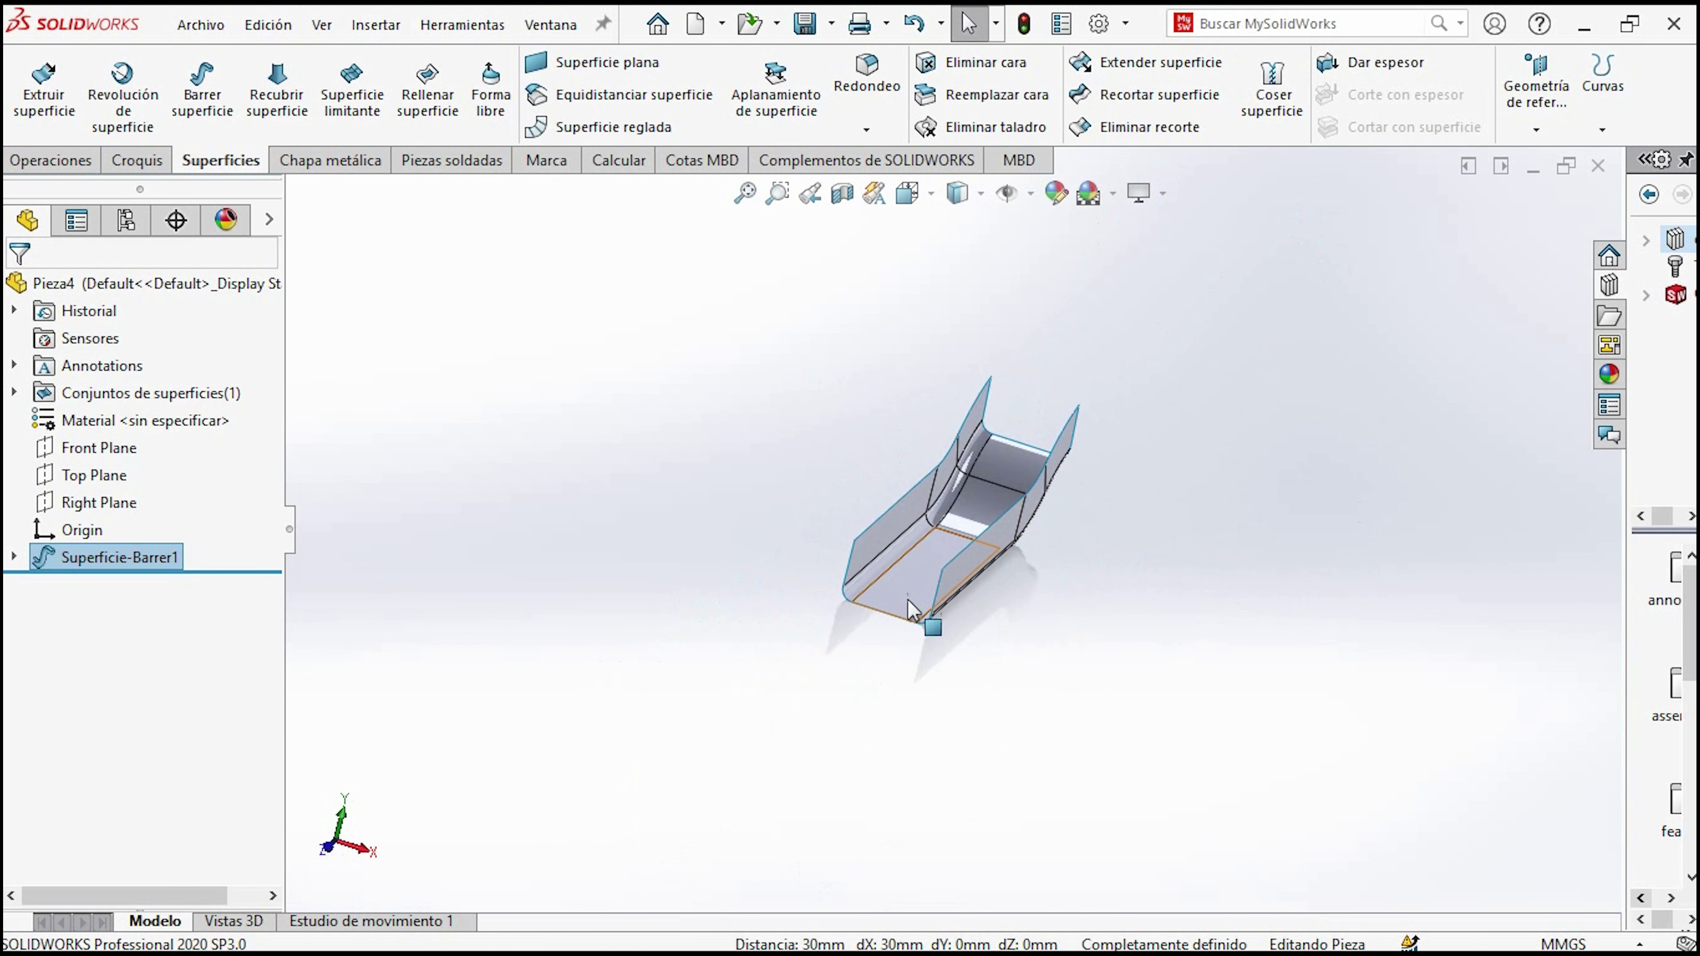
pyautogui.click(1385, 62)
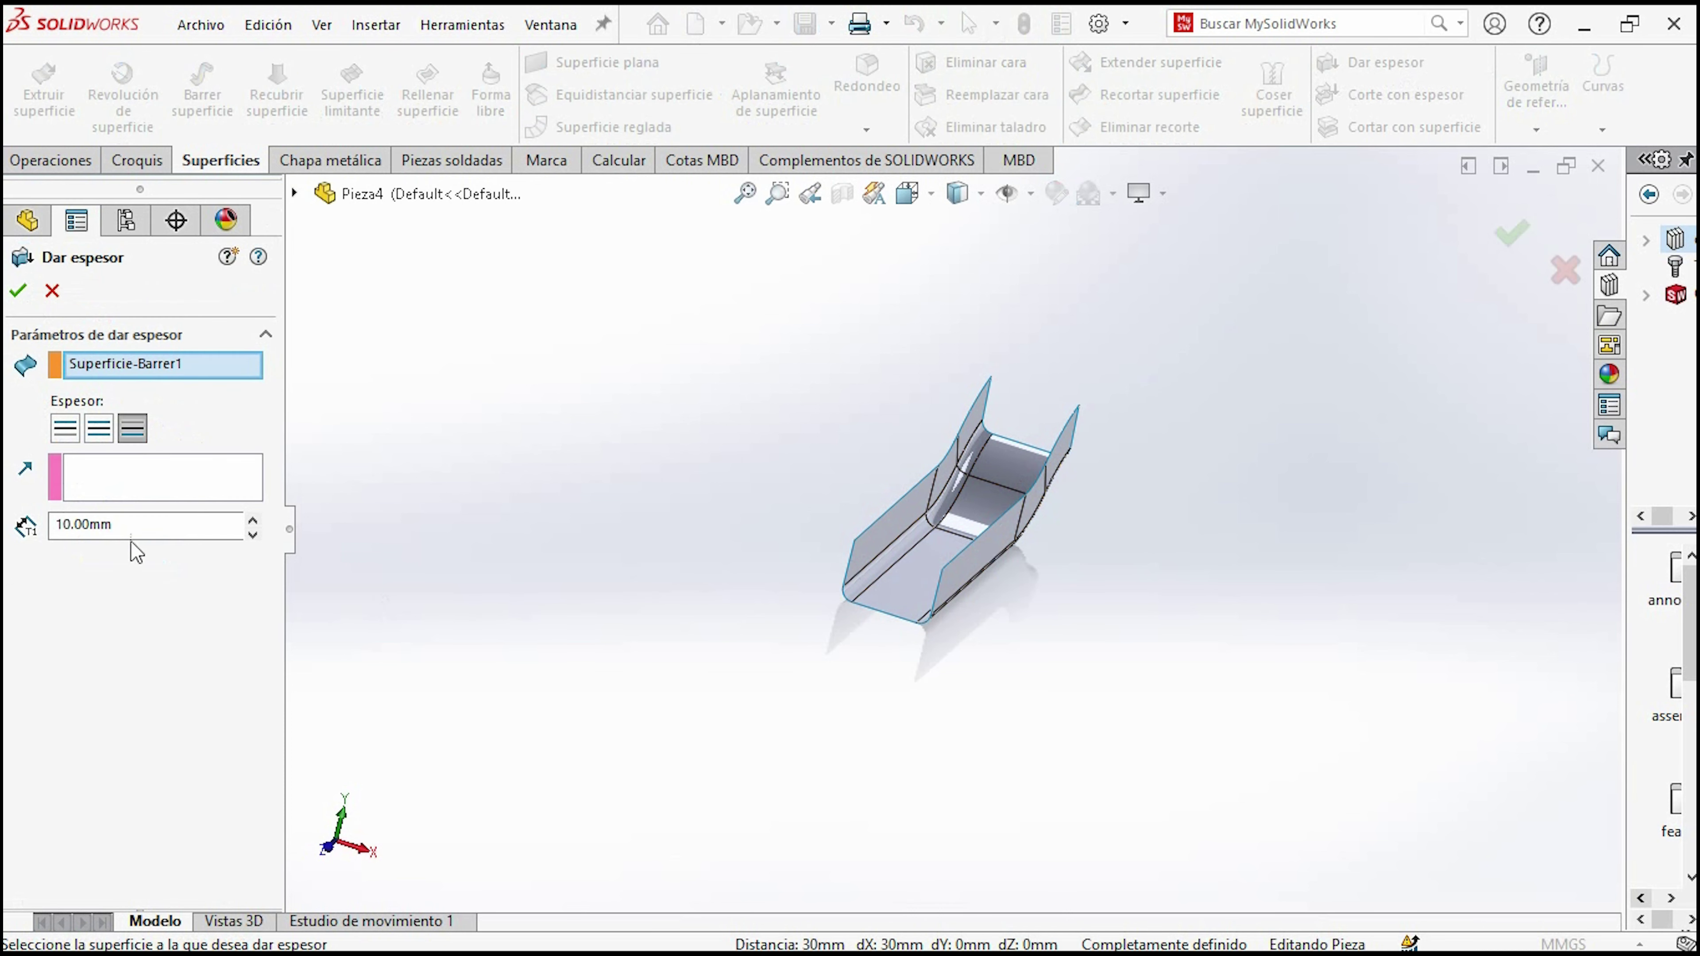
pyautogui.doubleClick(88, 530)
pyautogui.write('2')
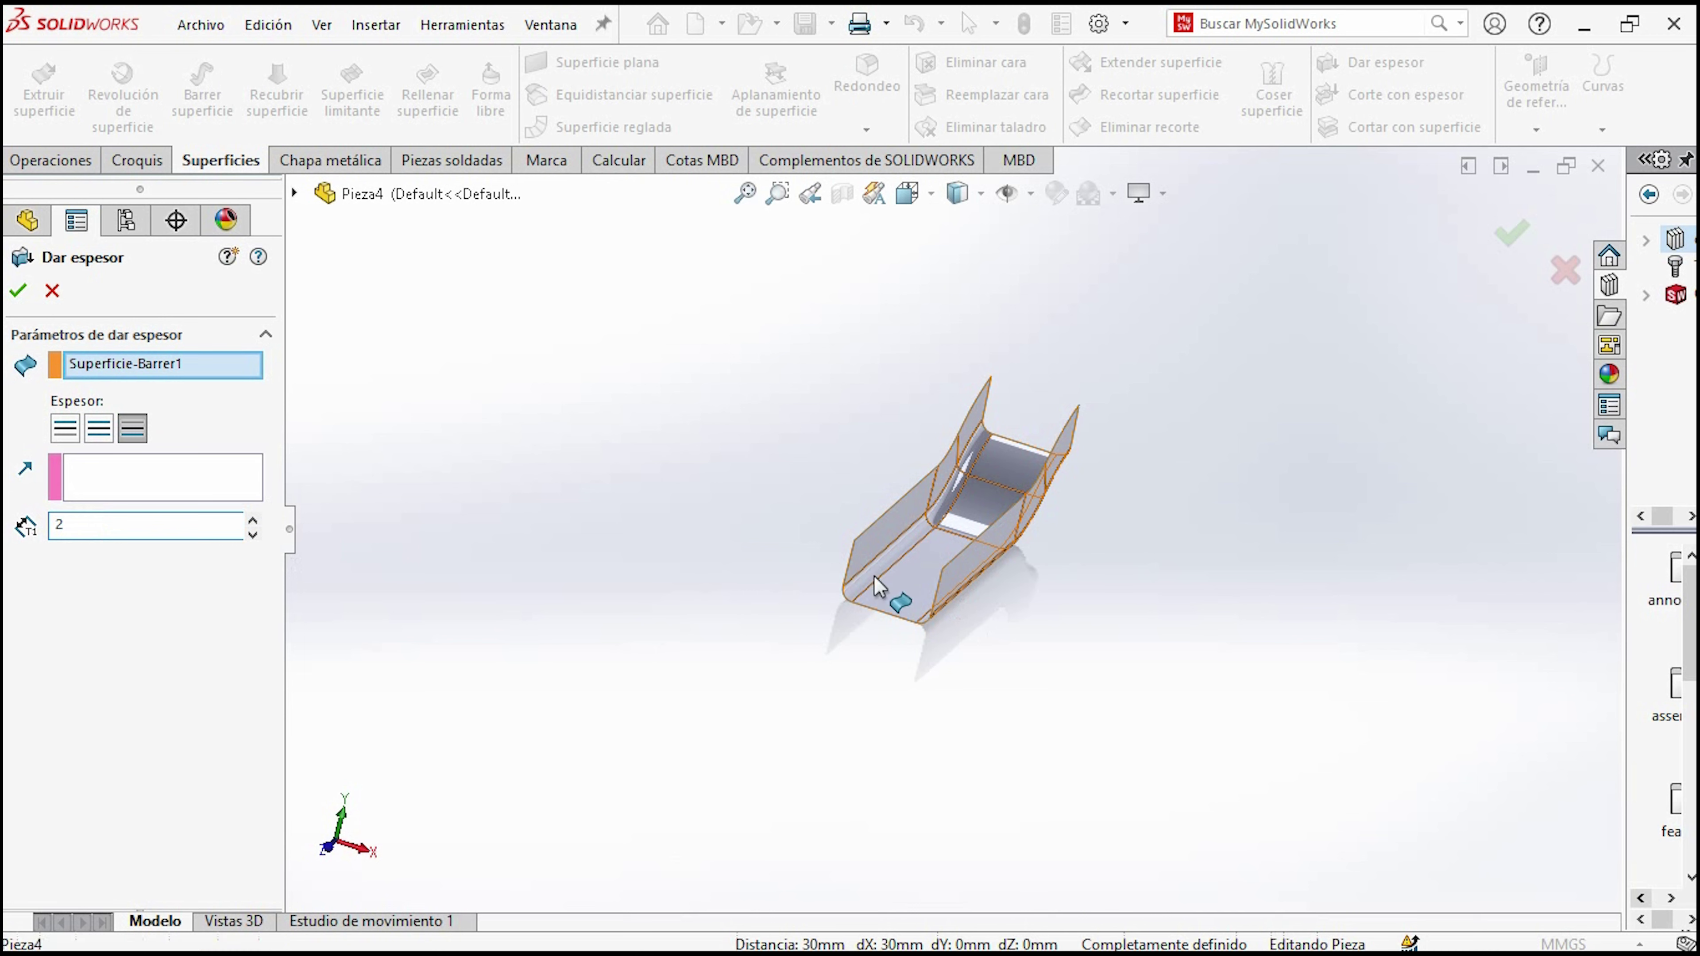
pyautogui.press('Return')
pyautogui.scroll(-5, 890, 602)
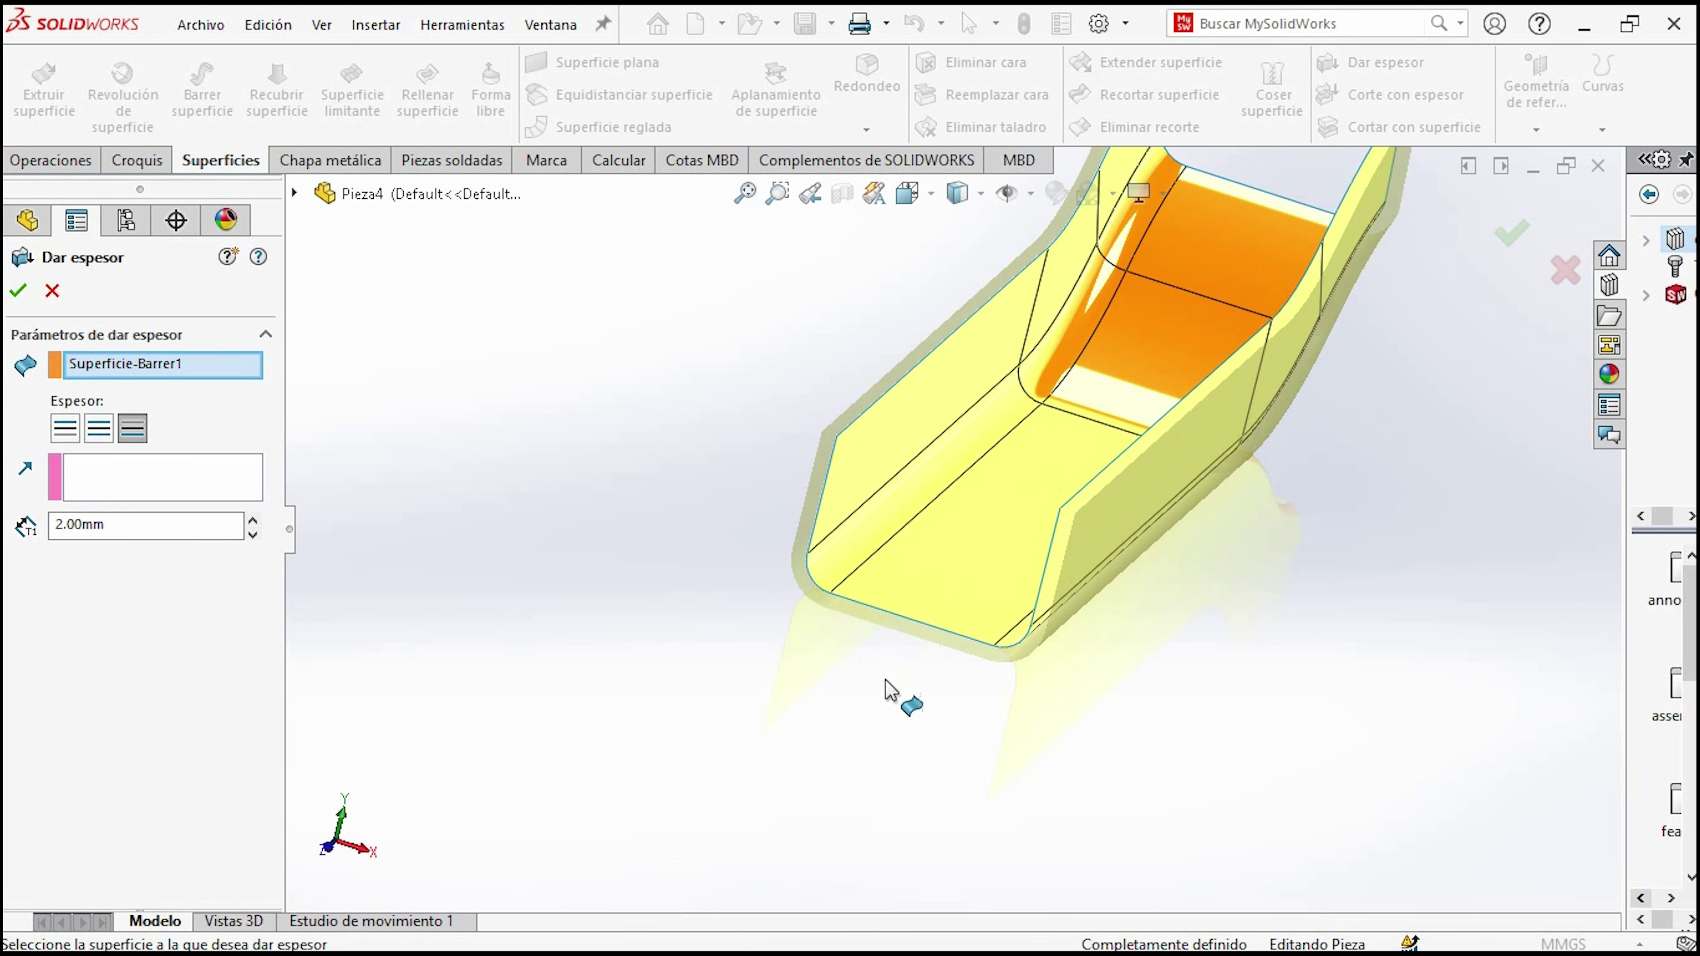
pyautogui.scroll(3, 890, 690)
pyautogui.moveTo(937, 582); pyautogui.dragTo(966, 519, button='middle')
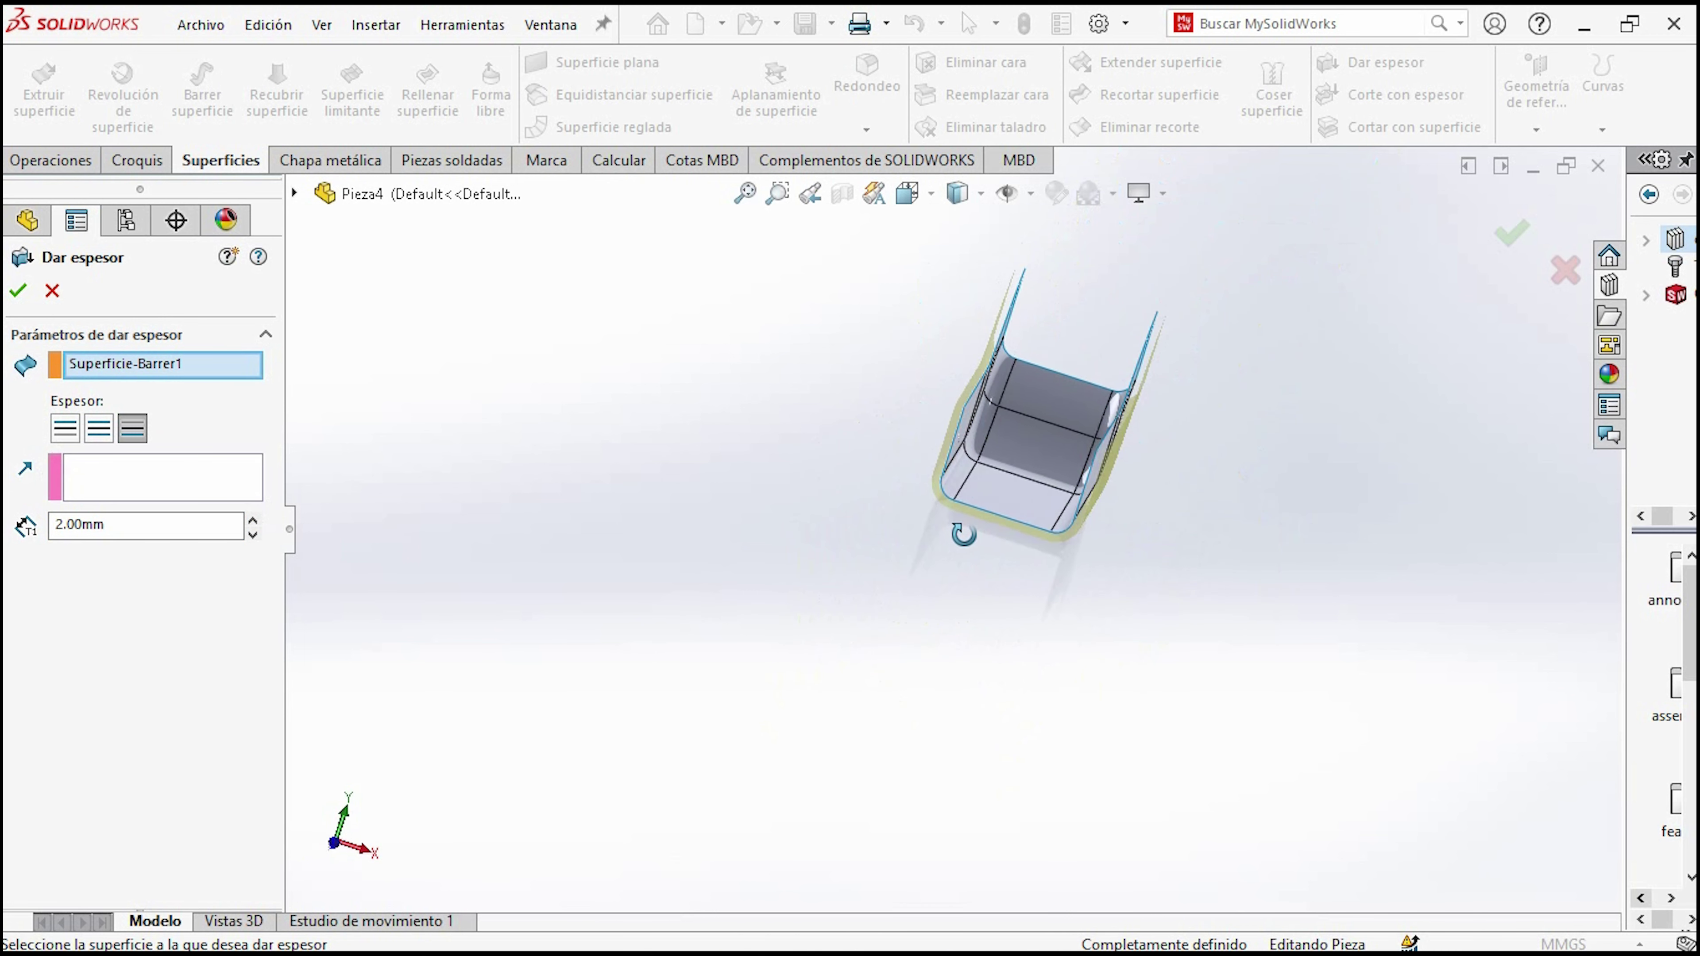
pyautogui.click(57, 442)
pyautogui.scroll(-5, 1014, 505)
pyautogui.moveTo(1070, 556)
pyautogui.mouseDown(button='middle')
pyautogui.moveTo(1084, 456)
pyautogui.moveTo(1017, 486)
pyautogui.mouseUp(button='middle')
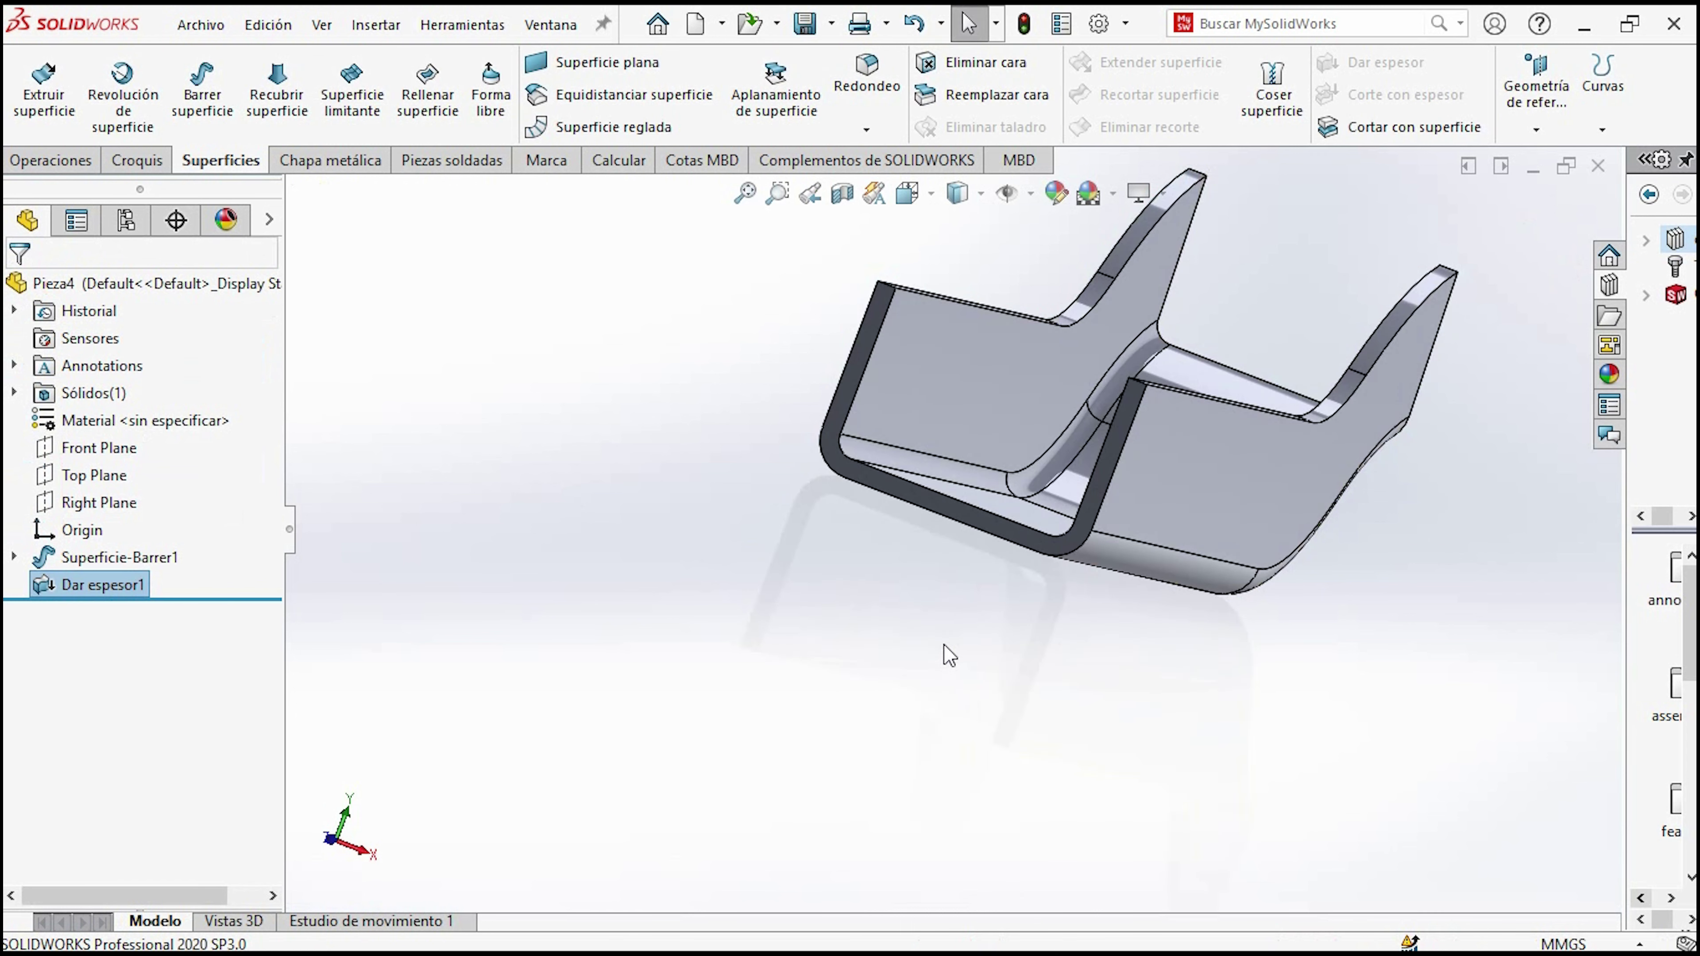
# Switch the view to Isometric with Ctrl+7.
pyautogui.hotkey('ctrl', '7')
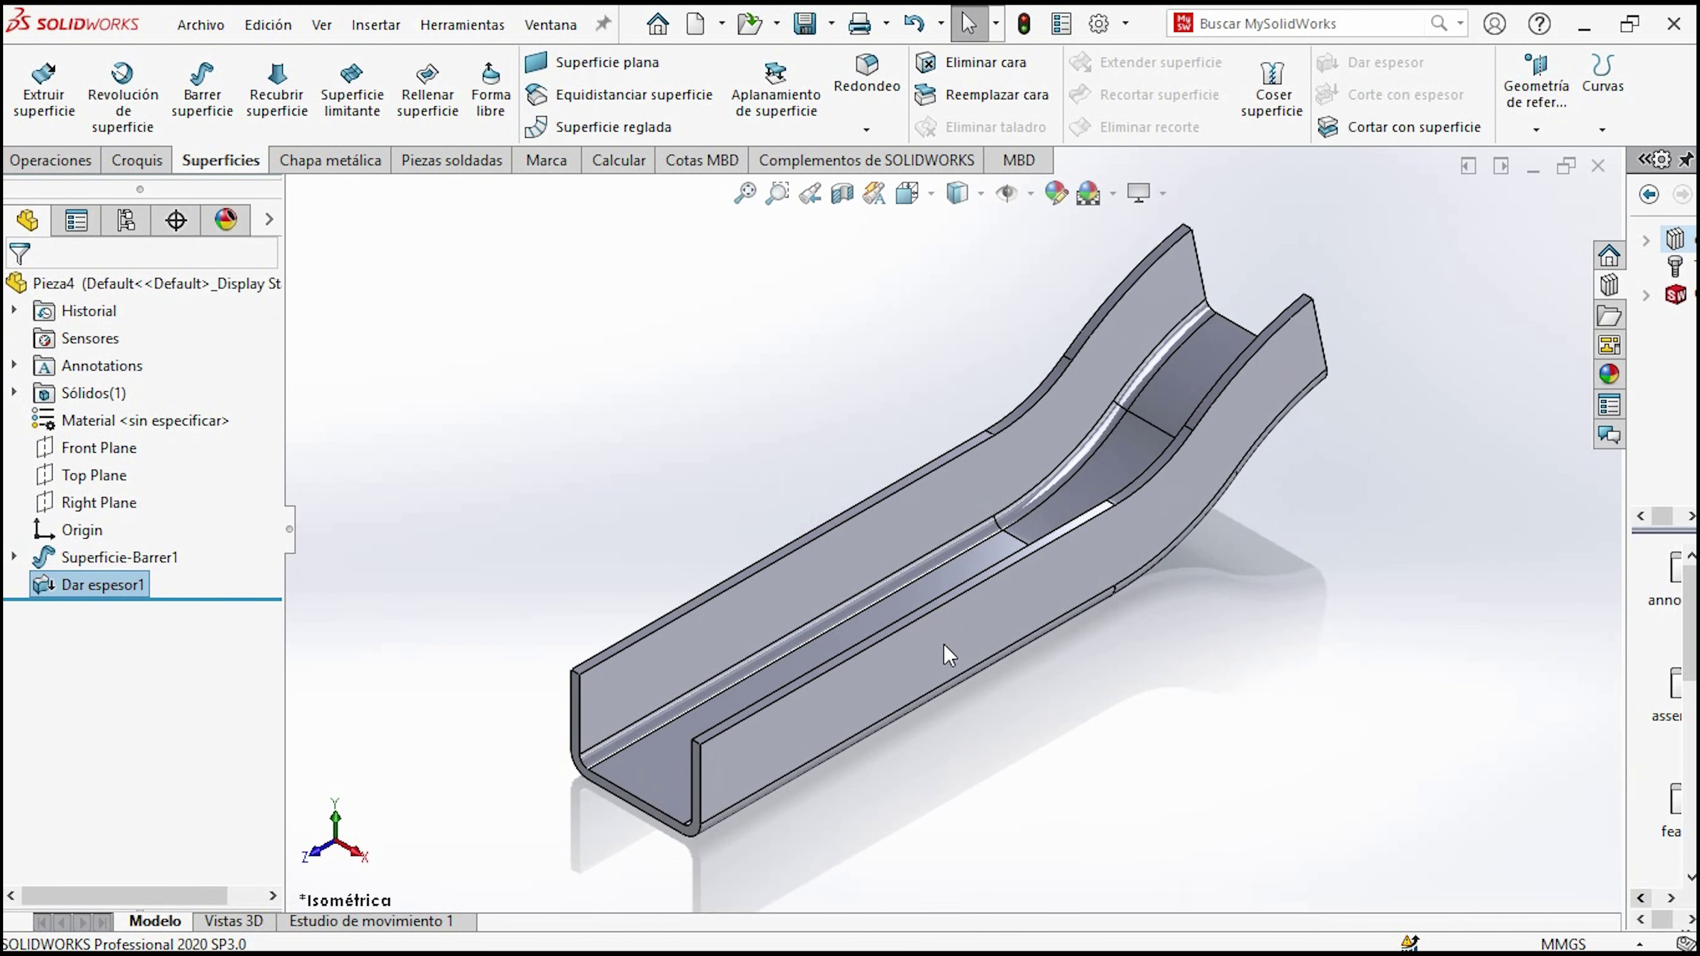